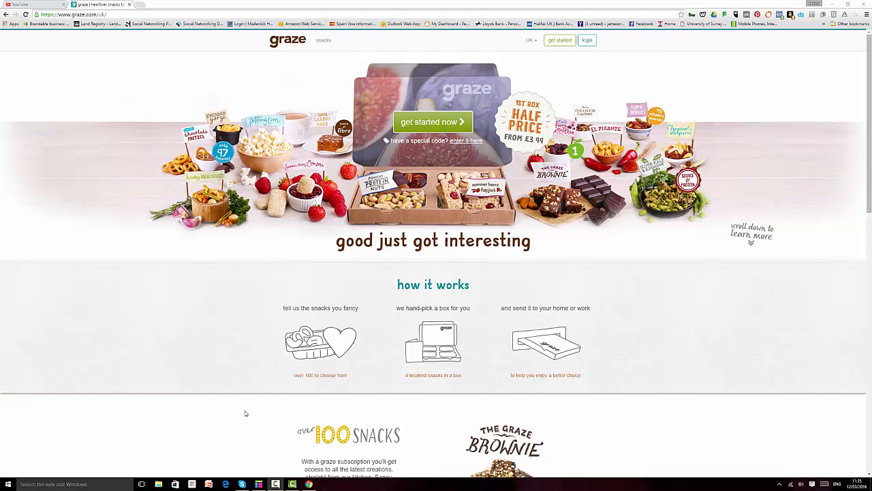
Step: Open the developer tools for the graze homepage in Chrome and inspect its navigation bar element
left_click(258, 484)
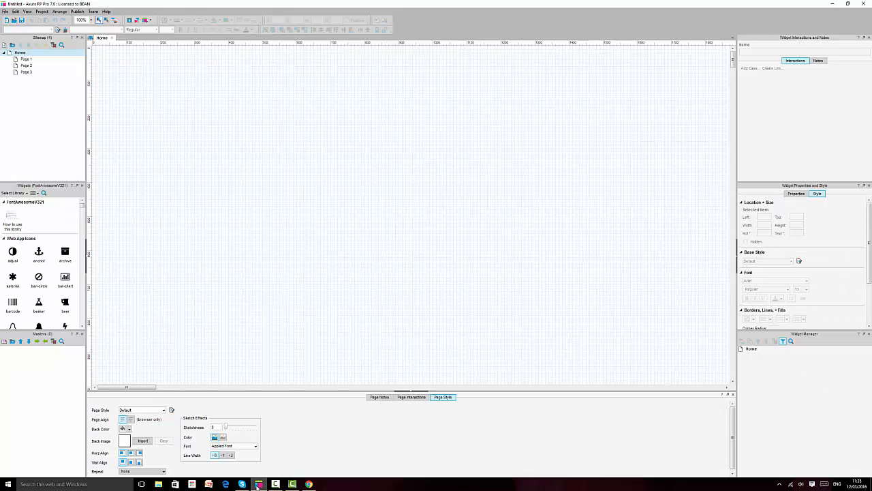
left_click(309, 484)
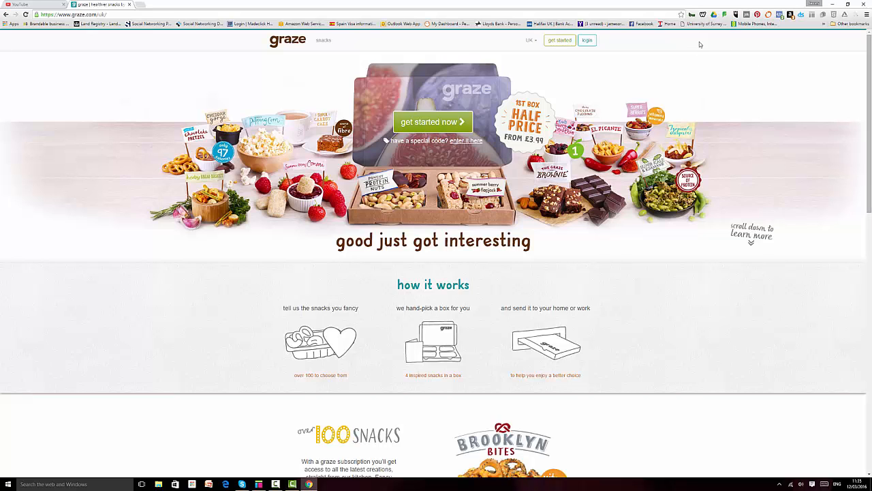
right_click(712, 65)
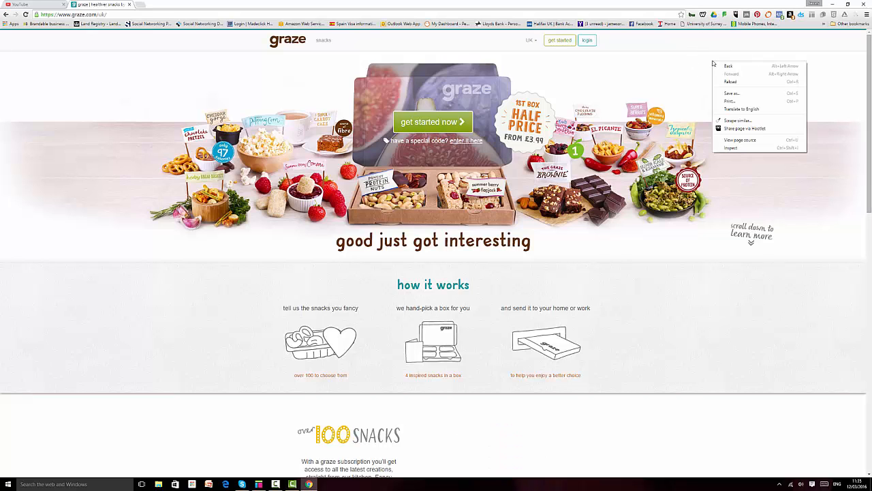
left_click(733, 147)
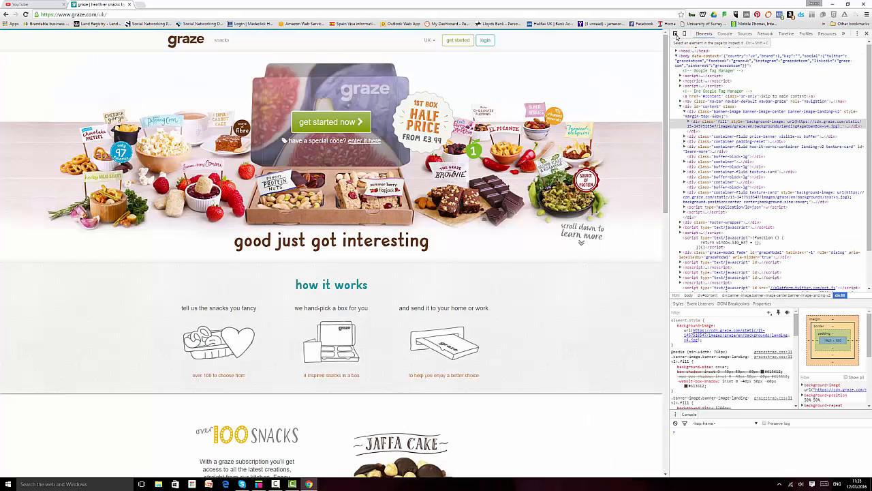
left_click(610, 51)
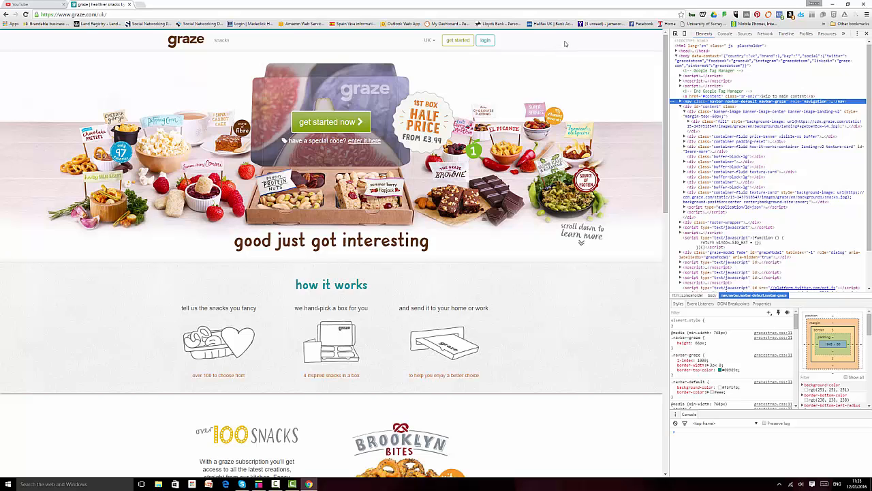
Step: Switch to Axure RP, show all widget libraries and place a rectangle at the Home page's origin
mouse_move(259, 485)
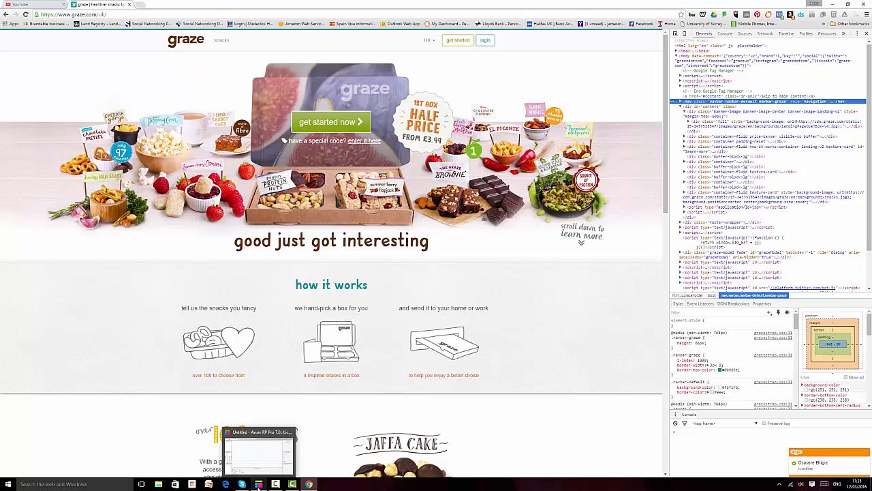
left_click(259, 484)
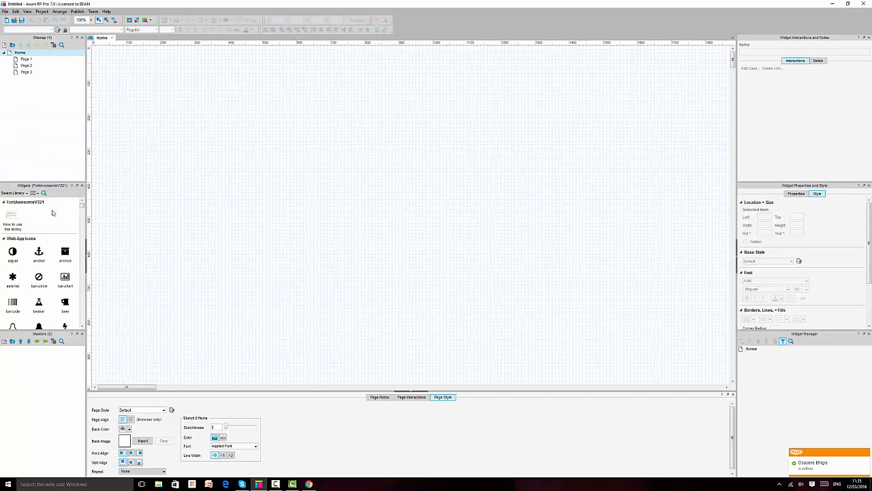
left_click(20, 193)
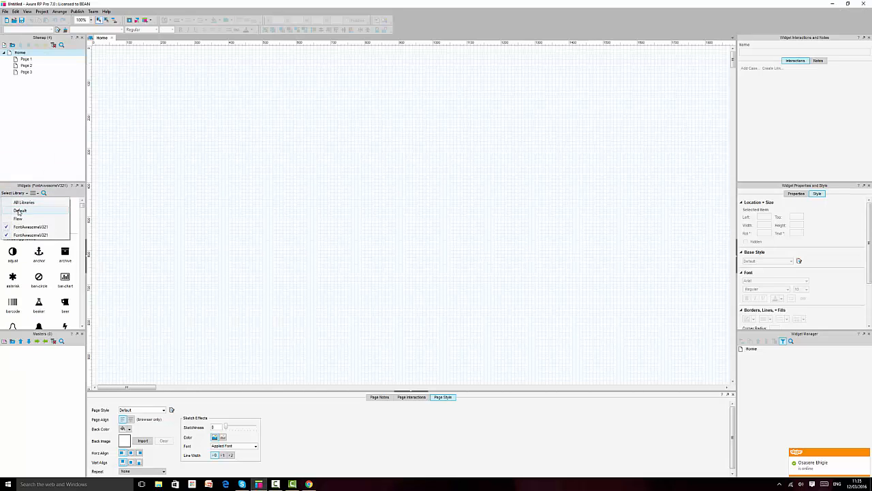
left_click(23, 203)
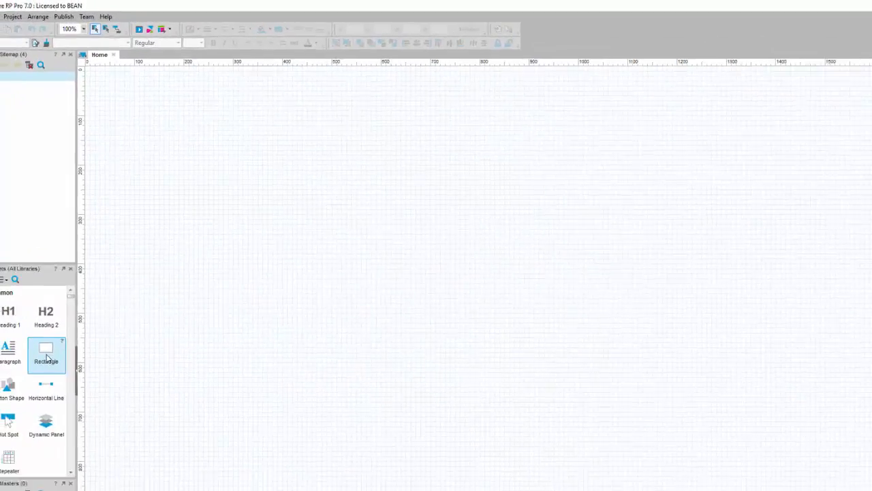
left_click_drag(47, 356, 95, 52)
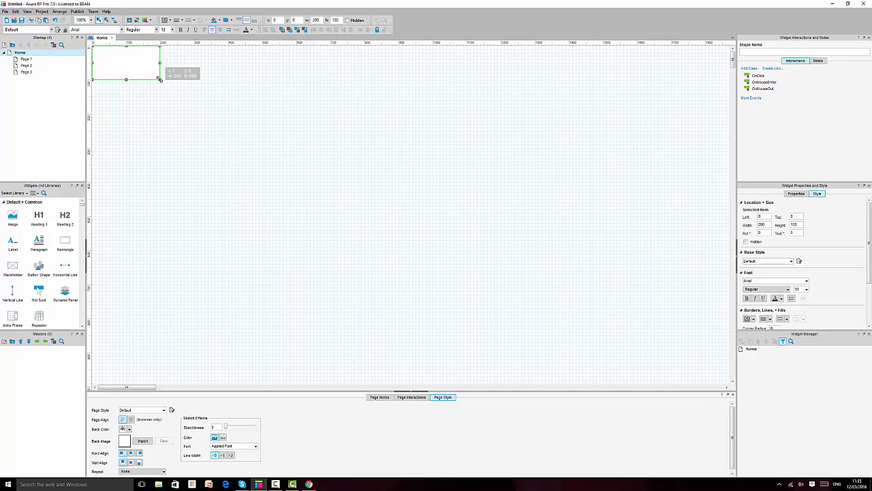
Step: Resize the rectangle to a width of 1000 and a height of 66
left_click_drag(160, 79, 502, 81)
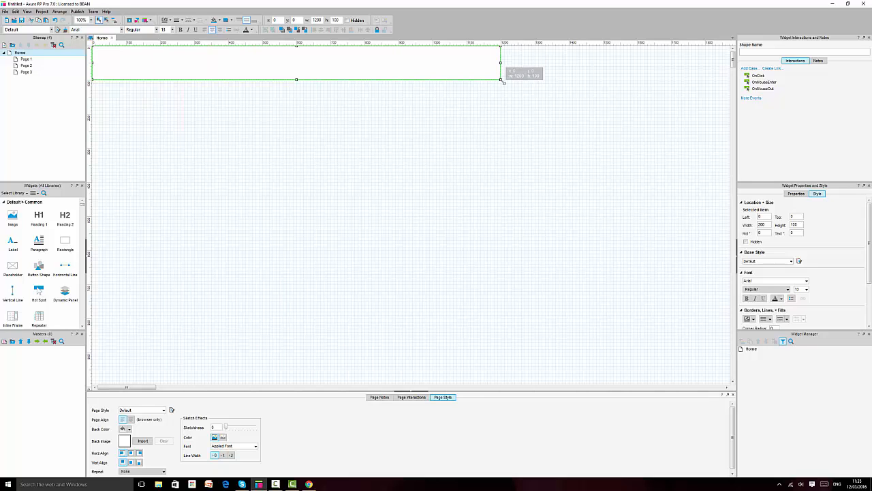
left_click(315, 19)
type("1000")
key("Return")
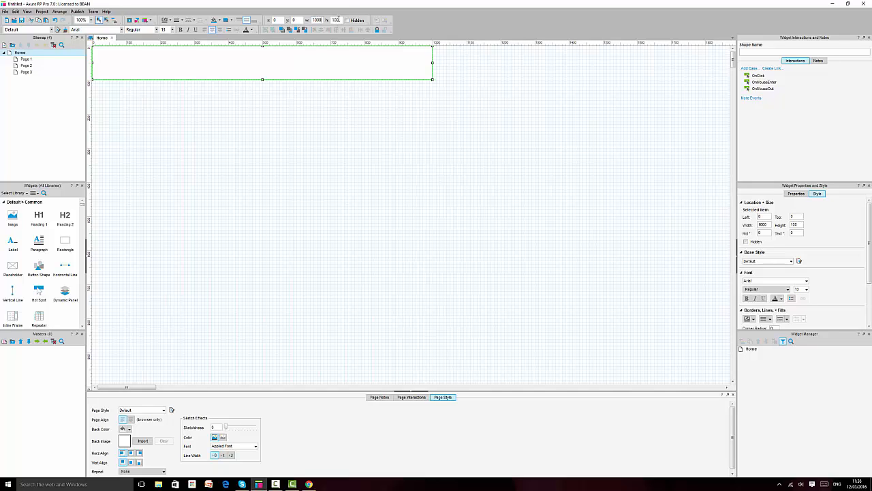
left_click(337, 19)
key("Return")
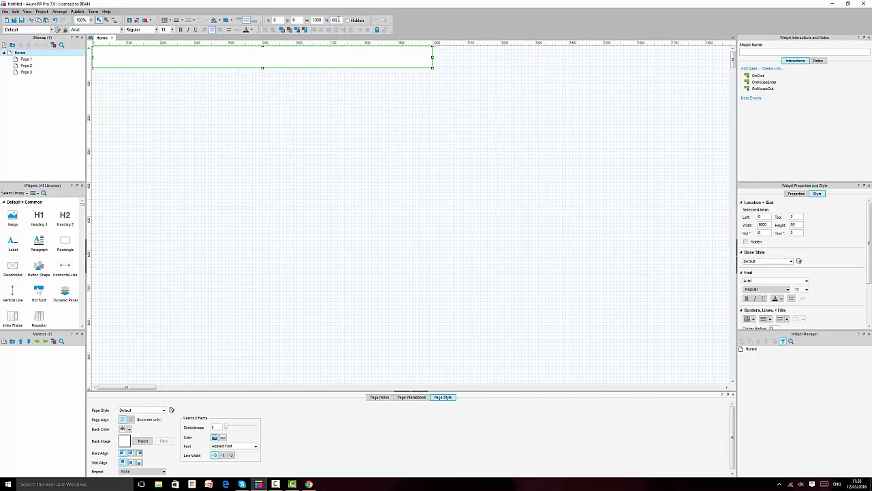
Step: Remove the border line from the header rectangle by setting its line width to None
left_click(177, 20)
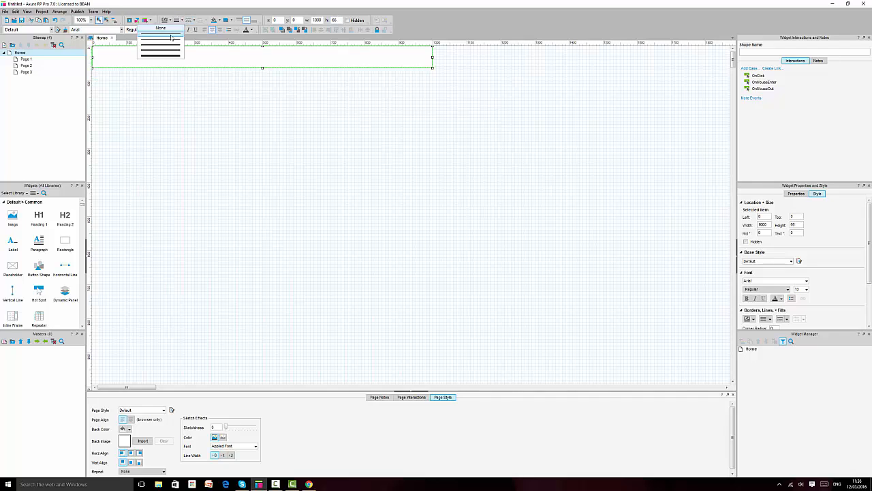
left_click(174, 30)
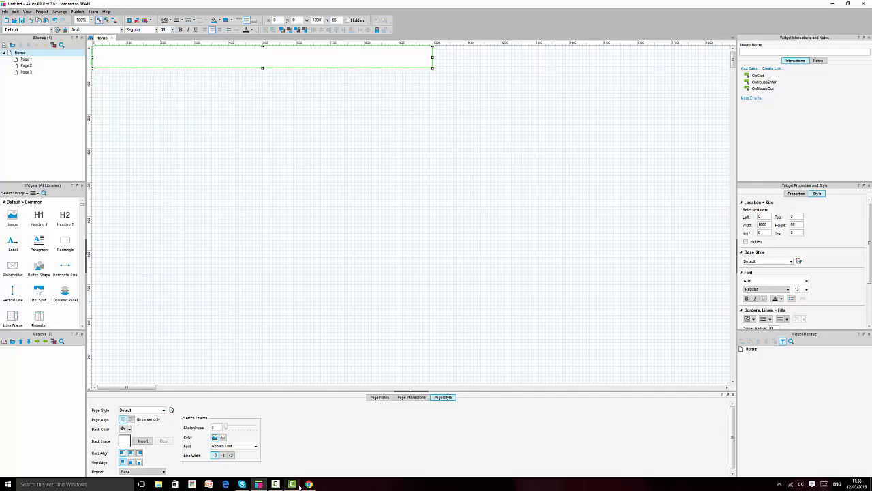
left_click(257, 123)
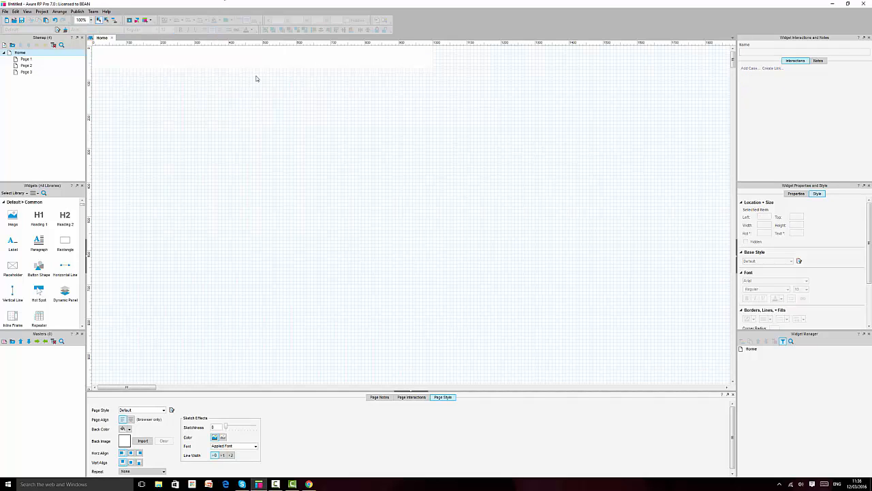
left_click(261, 59)
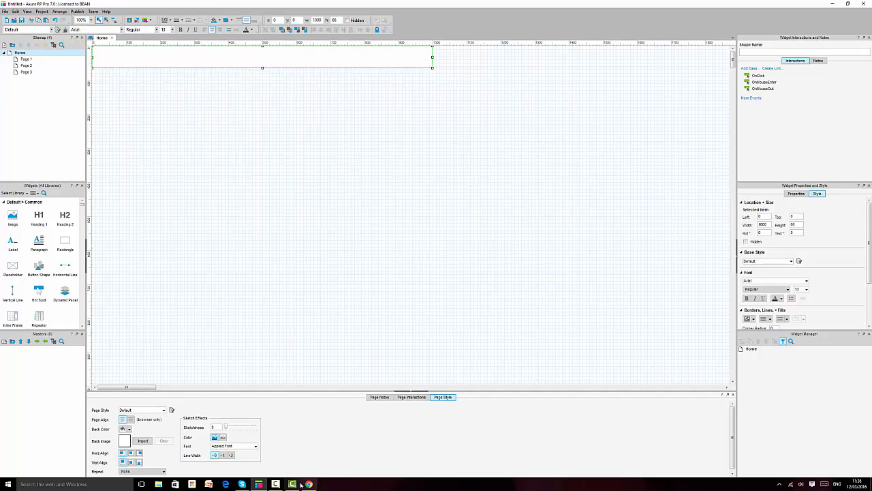
left_click(92, 21)
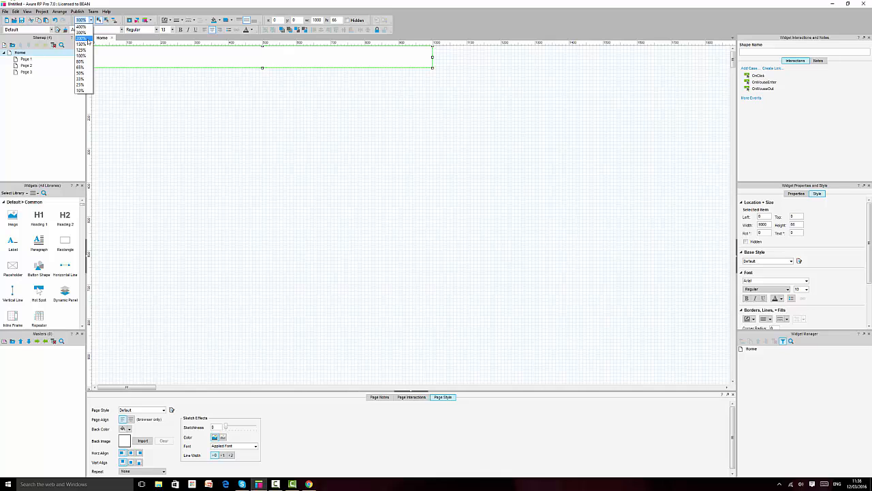
left_click(81, 44)
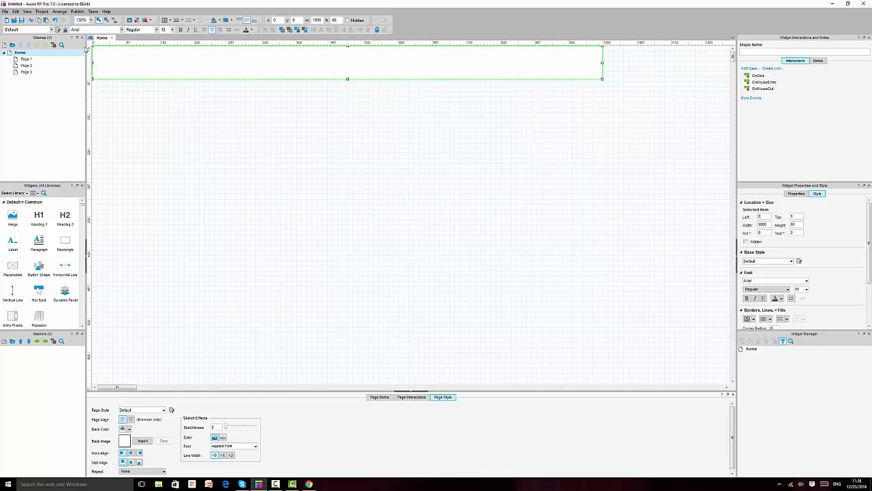
left_click(509, 199)
left_click(306, 72)
Step: Switch to Chrome and copy the navigation bar's background colour code #fbfbfb from its CSS styles
left_click(309, 484)
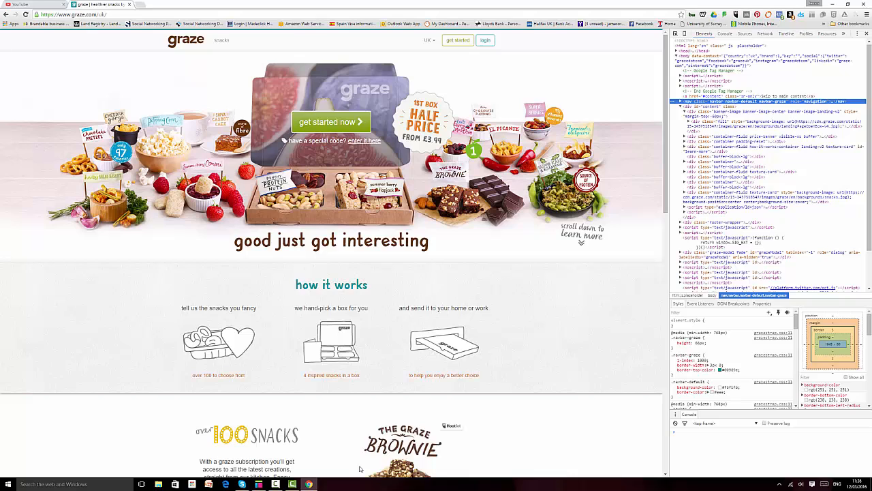
left_click(675, 34)
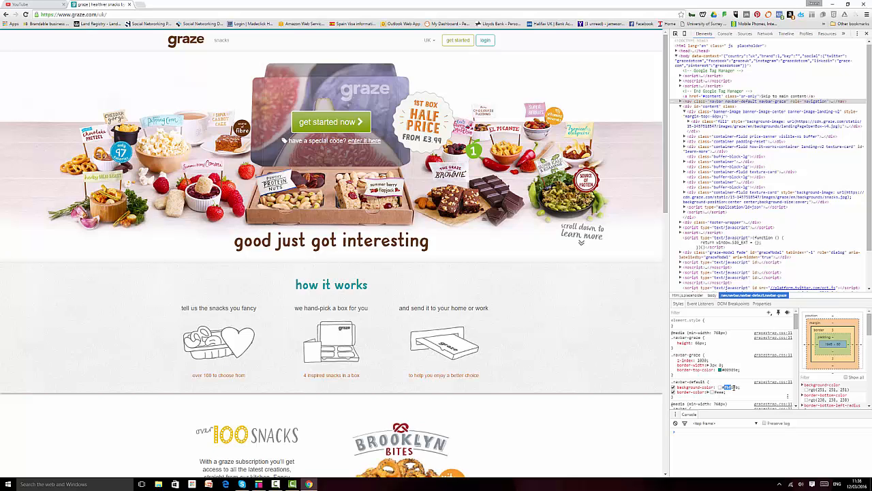
right_click(733, 387)
left_click(748, 393)
Step: Switch to Axure RP and fill the header rectangle with the copied colour #fbfbfb
left_click(259, 483)
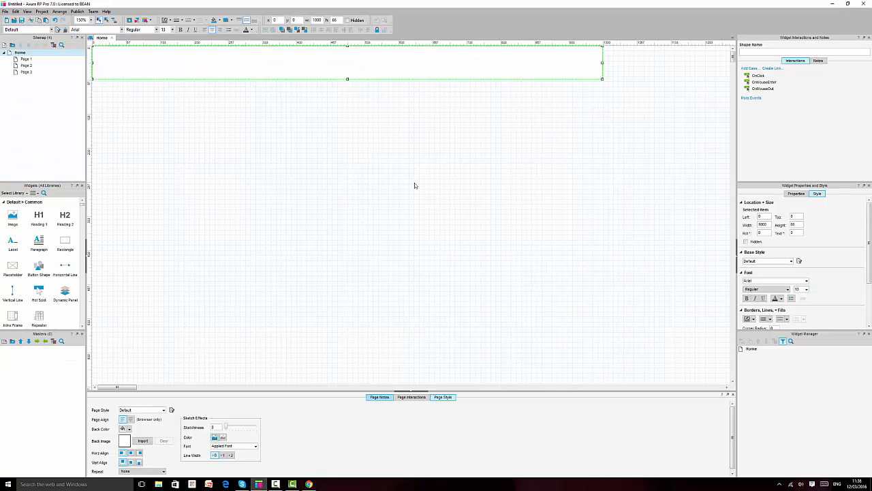
left_click(218, 21)
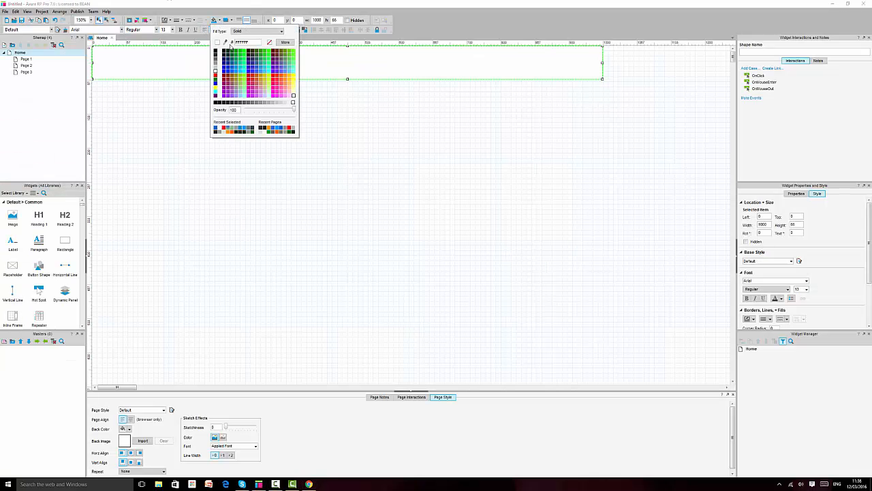
key("ctrl+v")
key("Return")
left_click(559, 241)
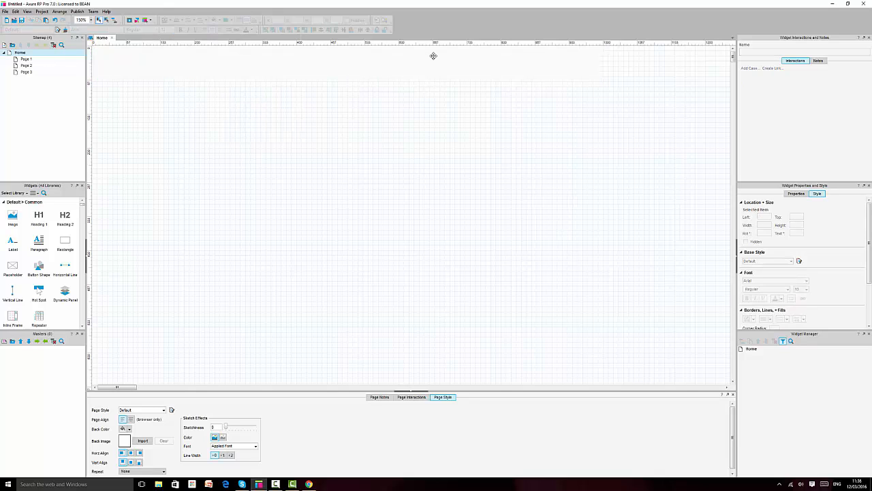
Step: Switch to Chrome and examine the coloured strip along the top of the graze navigation bar
left_click(434, 62)
left_click(316, 183)
left_click(309, 484)
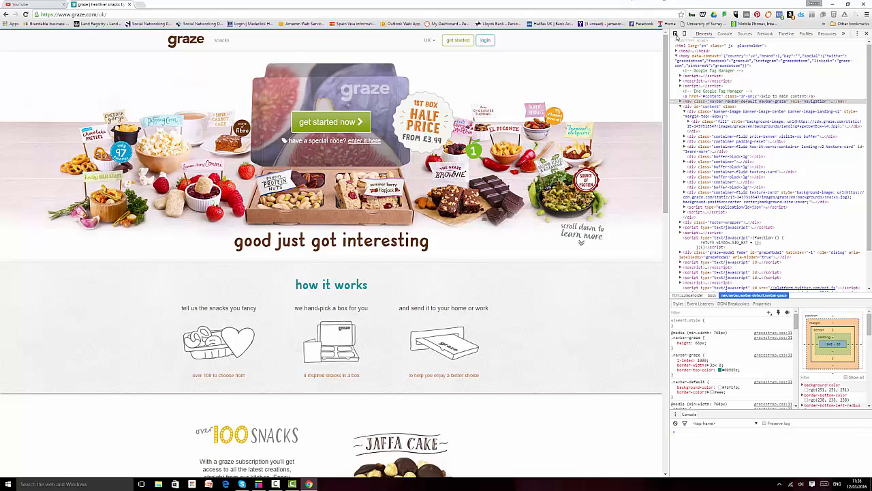
left_click(676, 36)
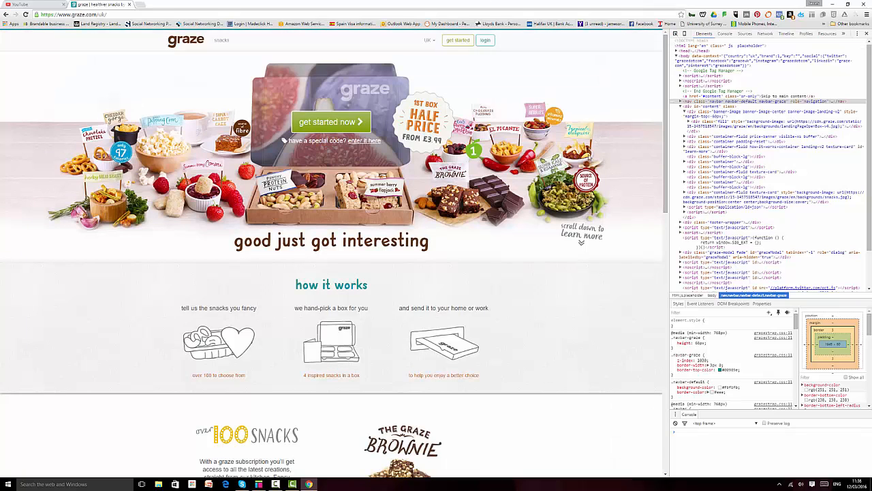
Step: Switch to Axure RP, paste a copy of the header rectangle, and position it at x 0, y 24 with a height of 11
left_click(259, 484)
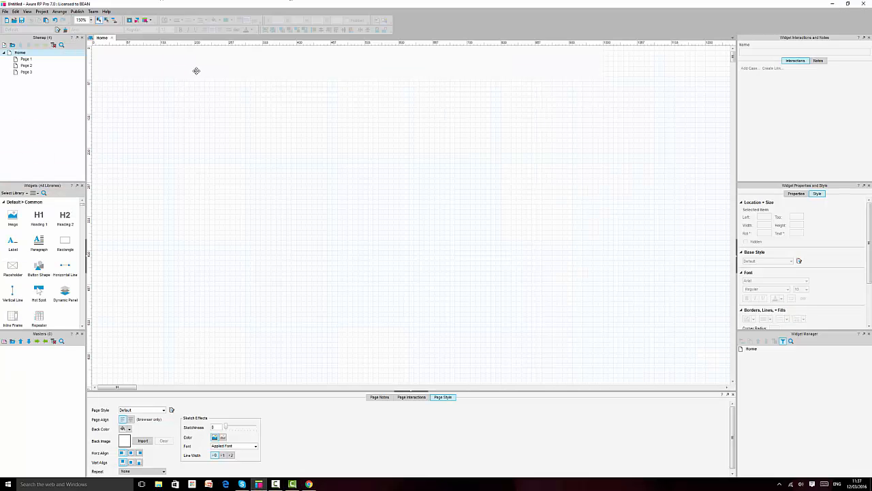
key("ctrl+v")
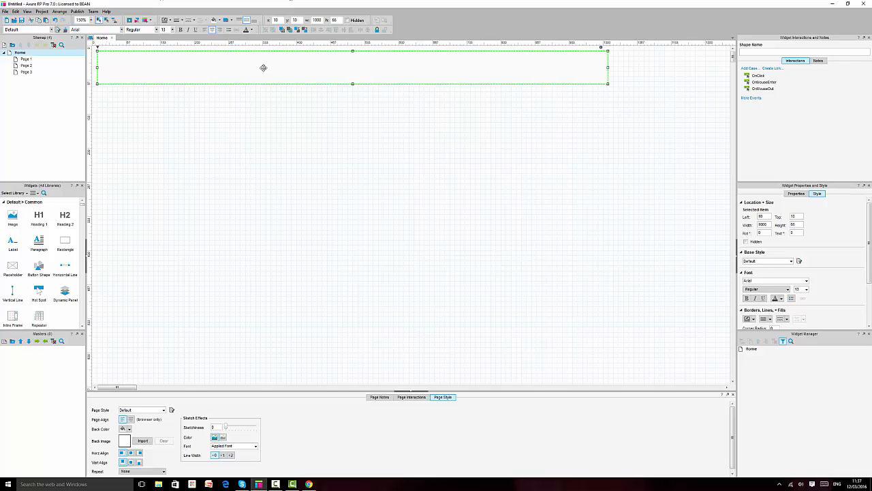
left_click_drag(263, 67, 263, 74)
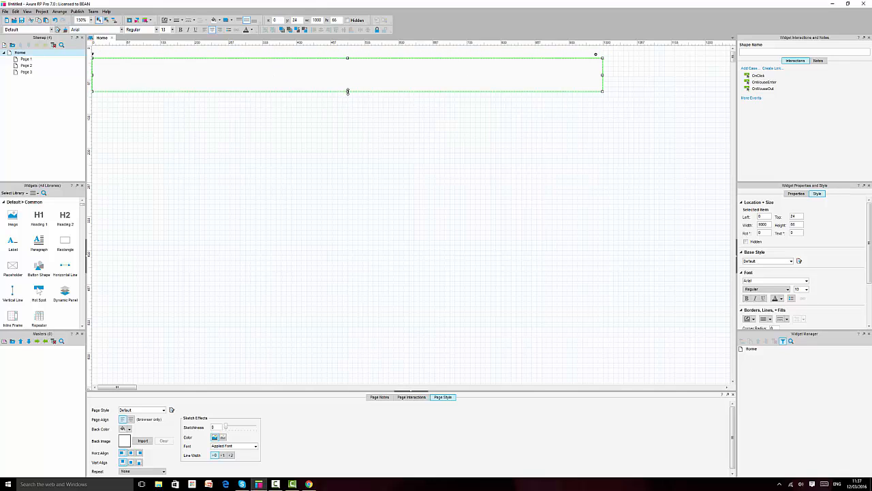
left_click_drag(347, 91, 348, 62)
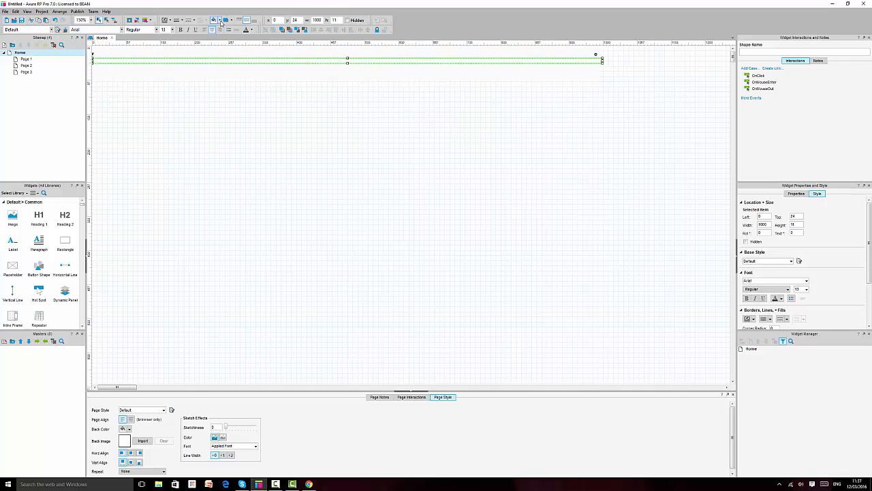
Step: Fill the pasted strip with dark green and reduce its height in stages to 8, 5 and finally 3
left_click(216, 20)
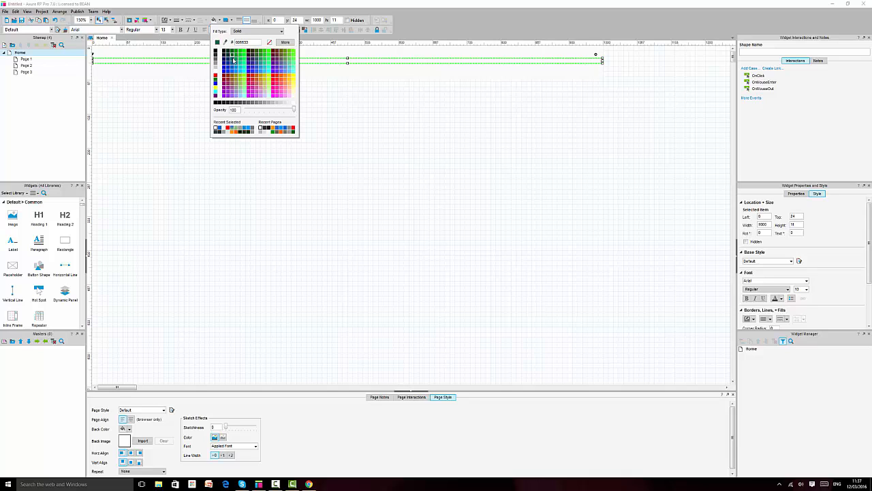
left_click(233, 60)
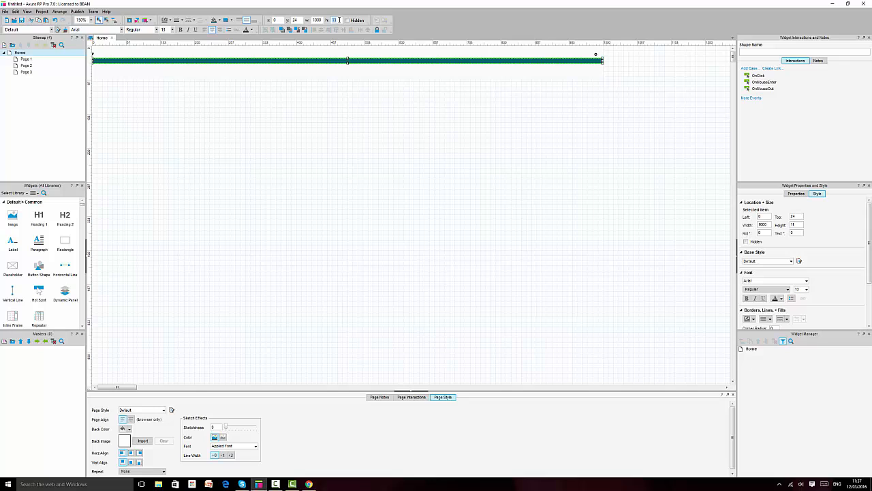
type("8")
key("Return")
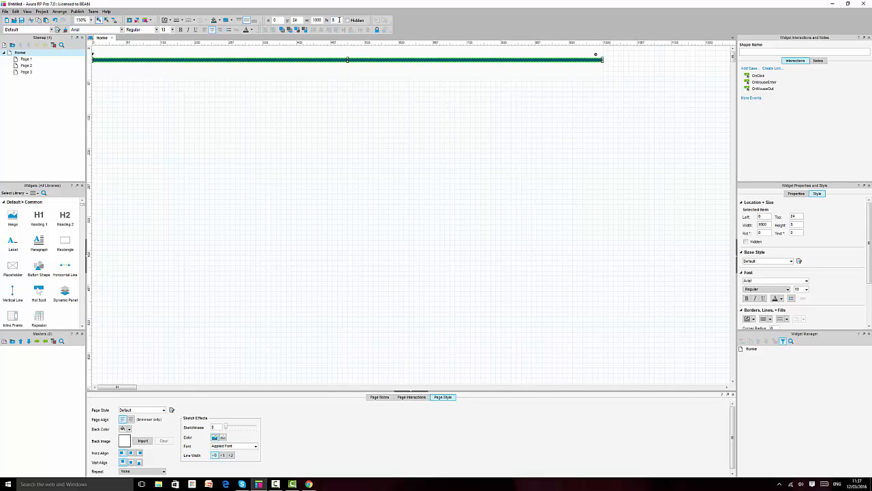
type("5")
key("Return")
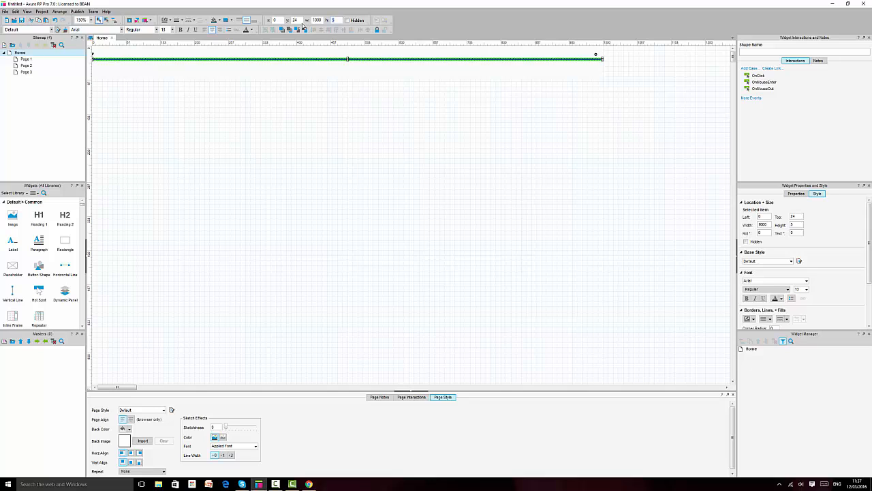
key("Return")
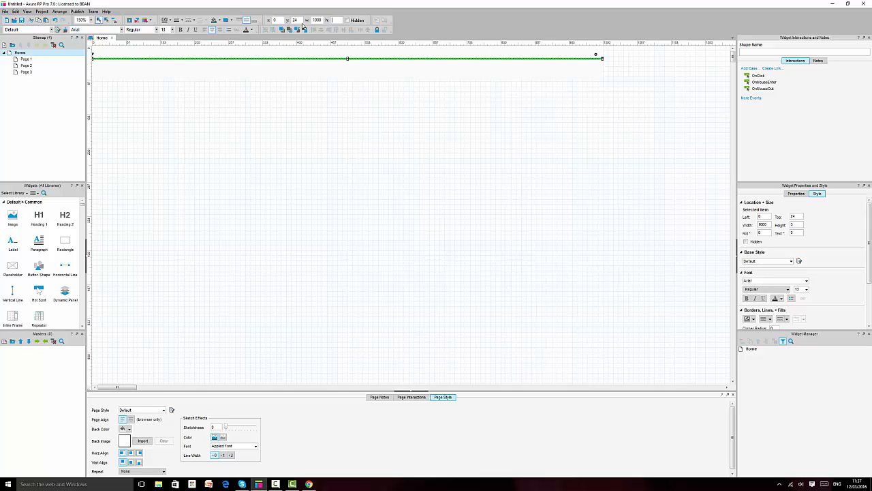
Step: Set the dark green strip's height to 4 and remove its border line
type("4")
key("Return")
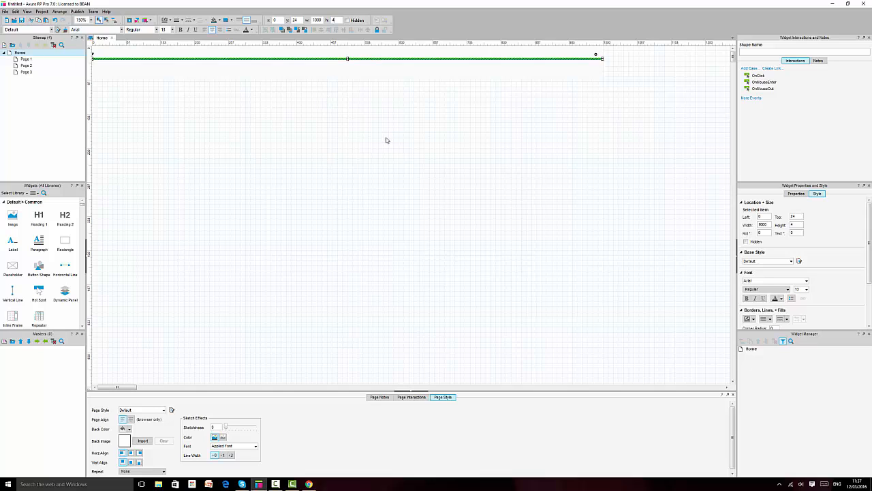
left_click(181, 21)
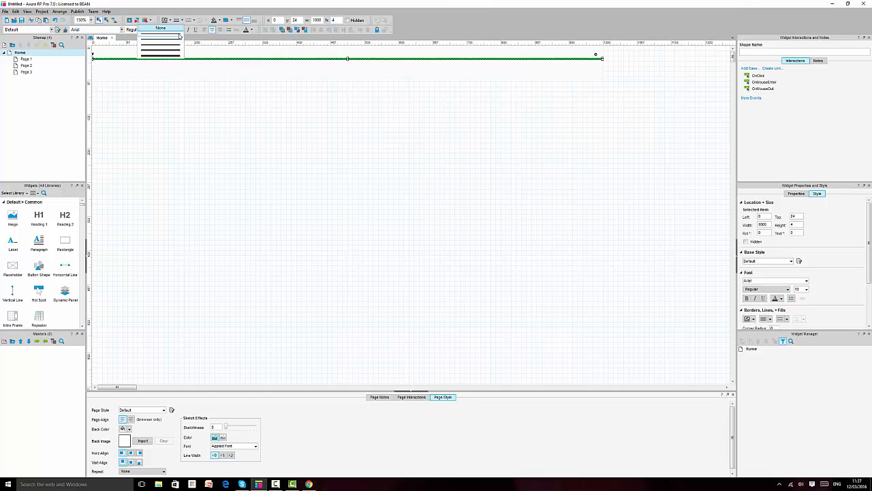
left_click(179, 29)
left_click(323, 151)
Step: Move the dark green strip up to y 0, along the top edge of the header rectangle
left_click(338, 62)
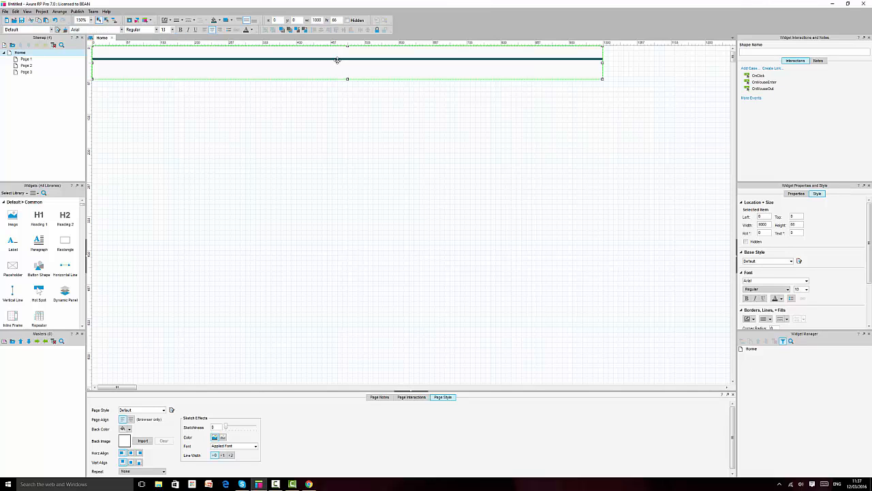
left_click(338, 58)
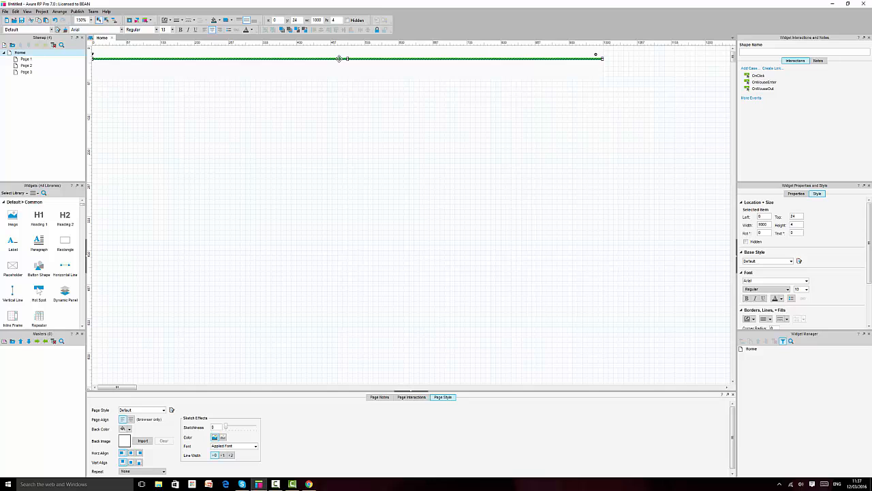
left_click_drag(340, 58, 343, 47)
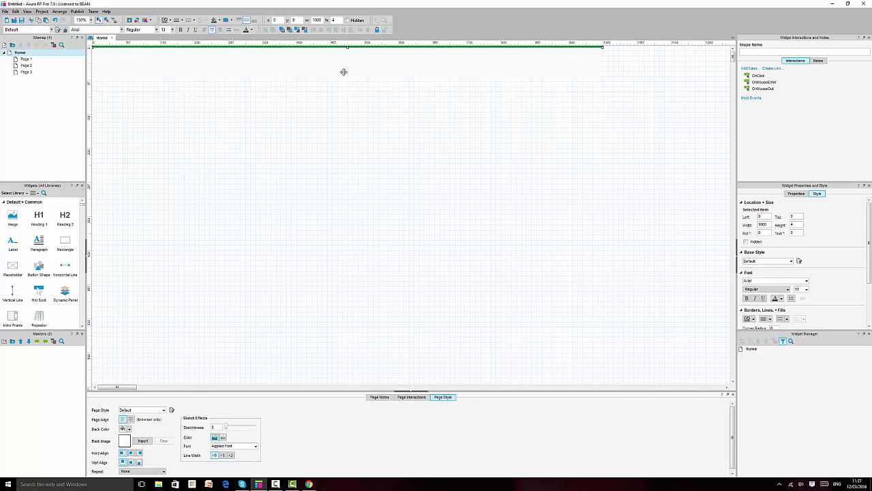
left_click(375, 171)
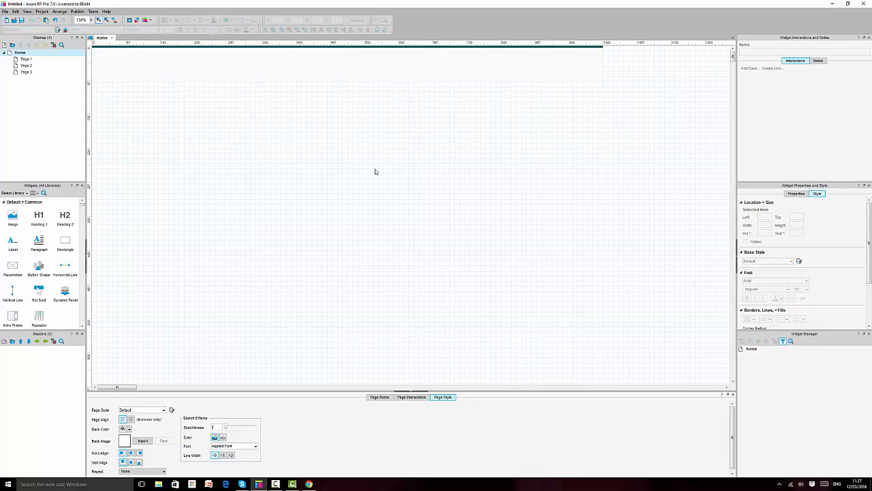
Step: Group the header rectangle with the dark green strip
left_click(394, 57)
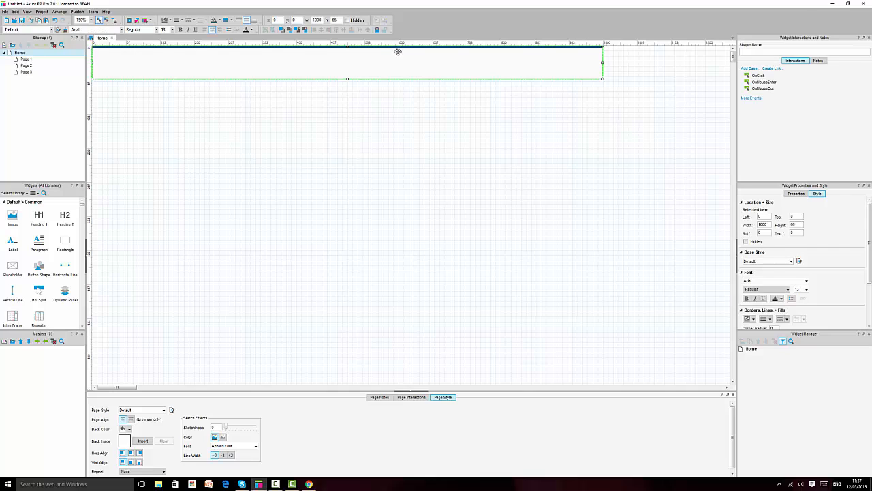
left_click(400, 47, "ctrl")
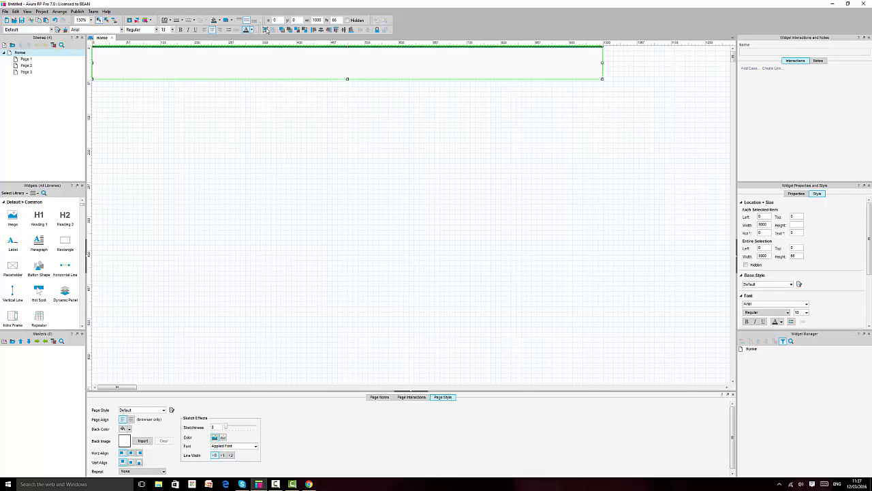
left_click(465, 260)
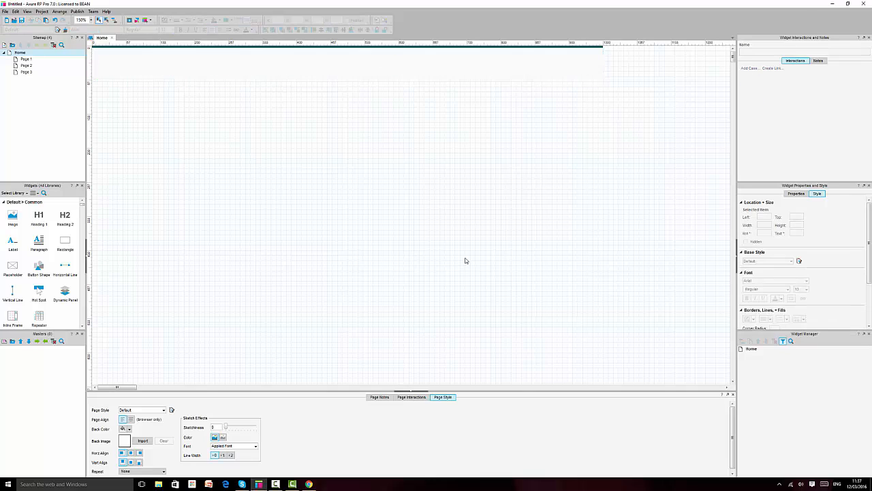
Step: Copy the grouped header, open Paint, and paste it into a new picture
left_click(461, 67)
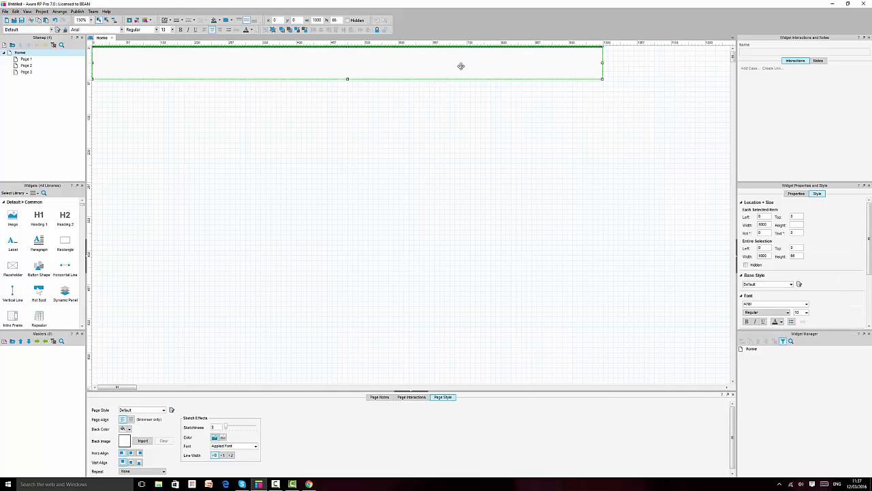
left_click(86, 484)
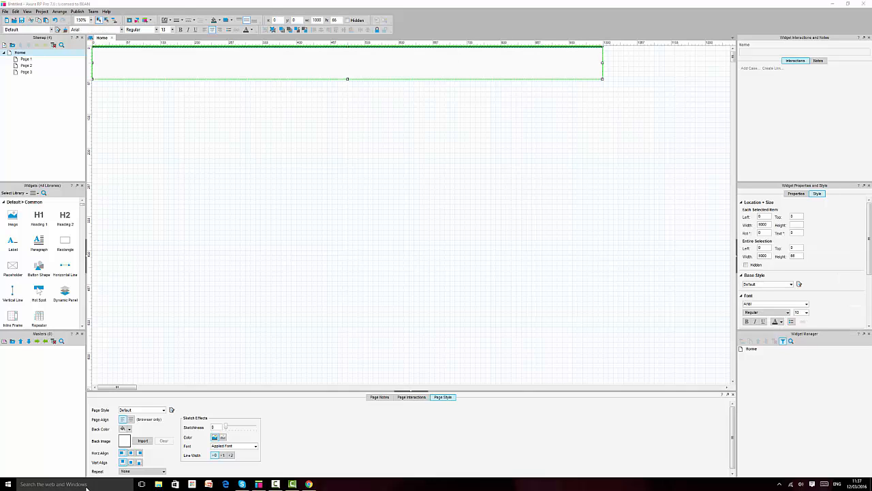
type("paint")
key("Return")
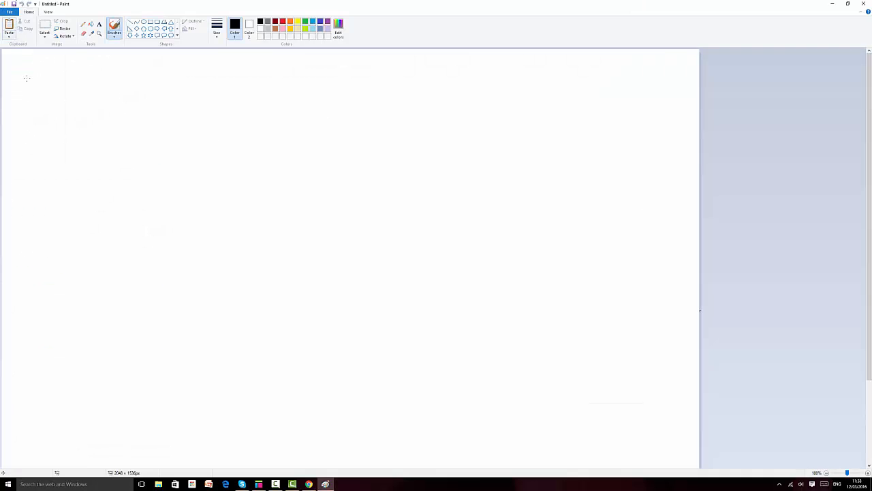
left_click(10, 11)
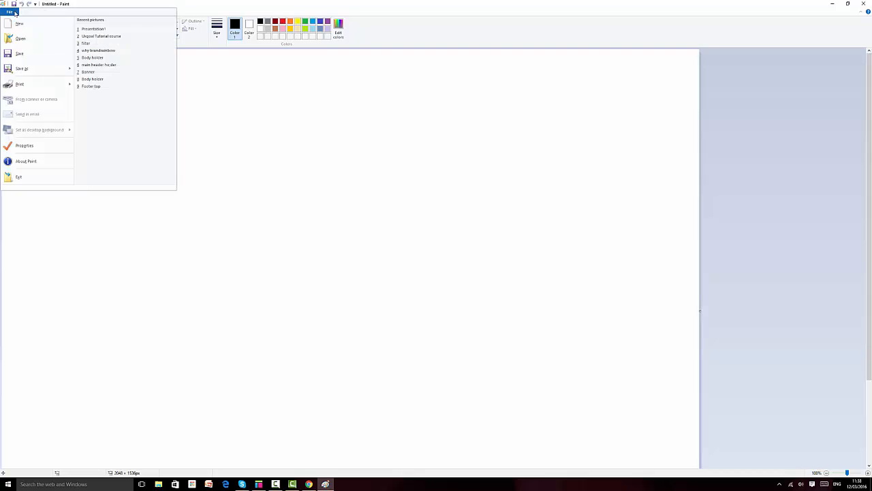
left_click(15, 24)
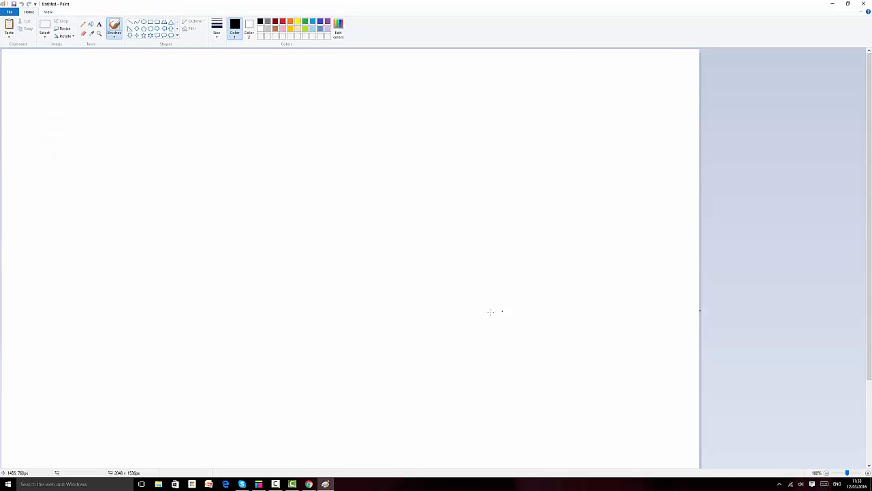
key("ctrl+v")
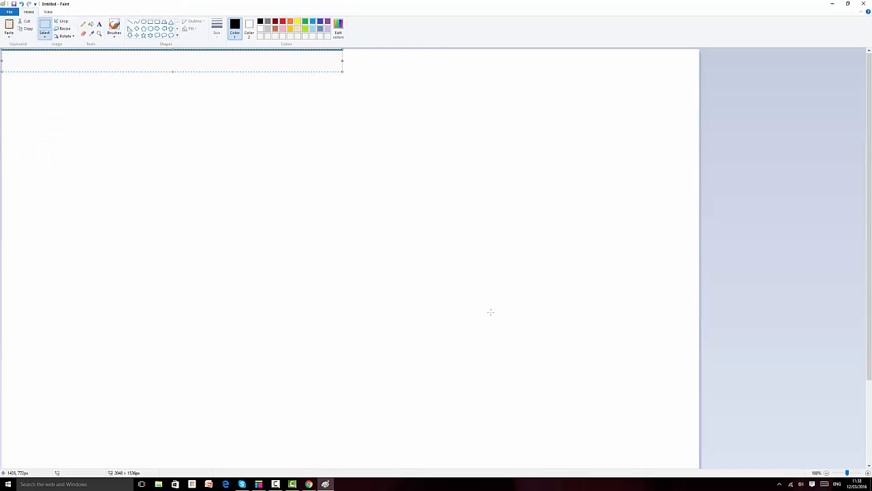
Step: Shrink the canvas to fit the pasted header, at 1000 × 69 px
scroll(503, 229, "down", 2)
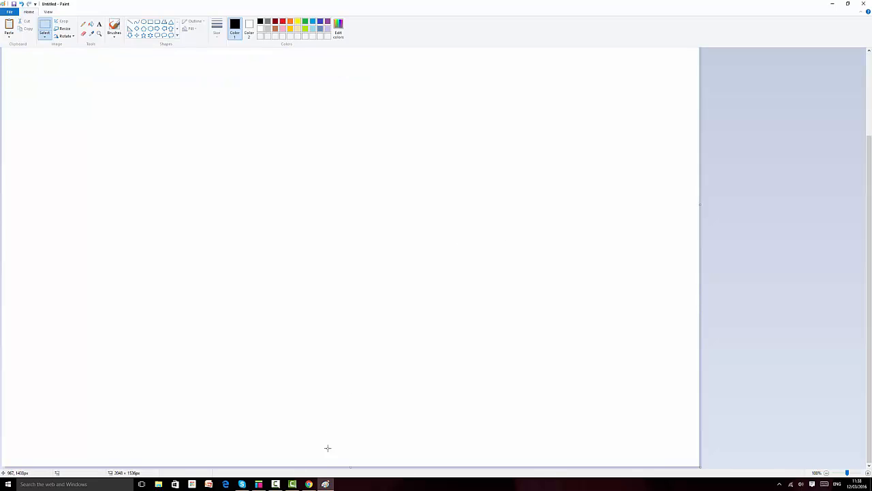
left_click_drag(347, 425, 331, 101)
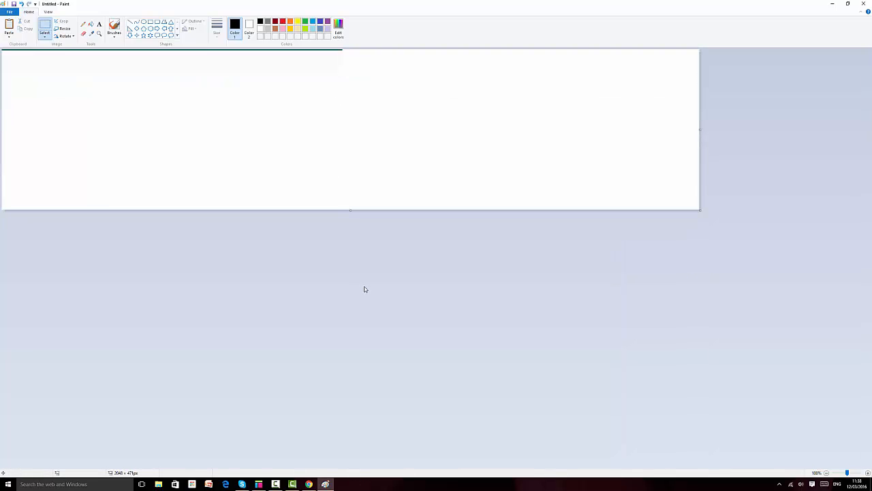
left_click_drag(352, 212, 348, 73)
left_click_drag(700, 60, 343, 61)
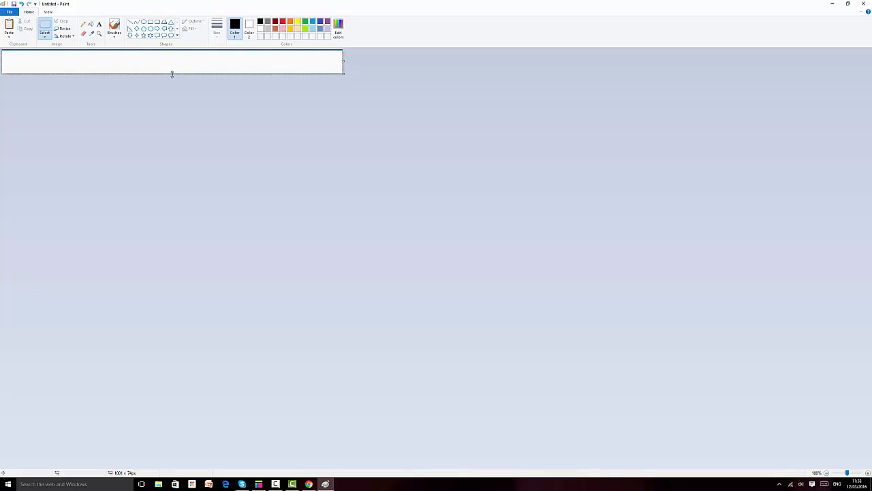
left_click_drag(172, 74, 173, 72)
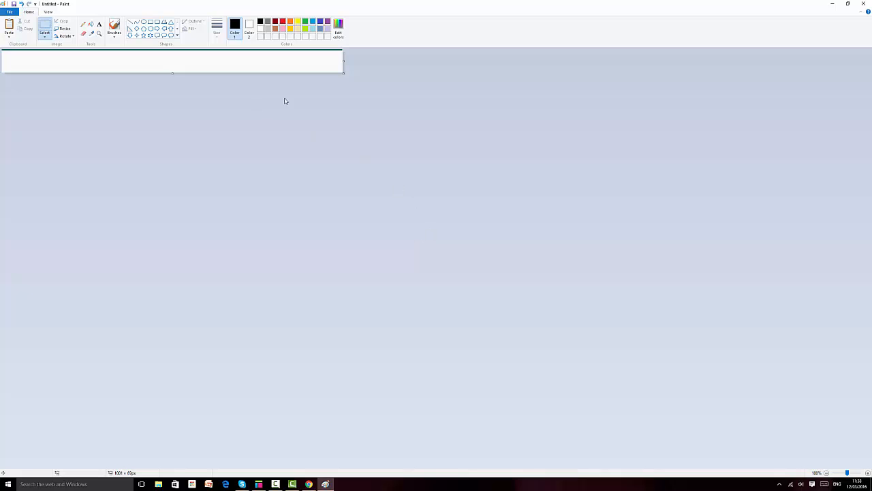
left_click_drag(345, 61, 342, 60)
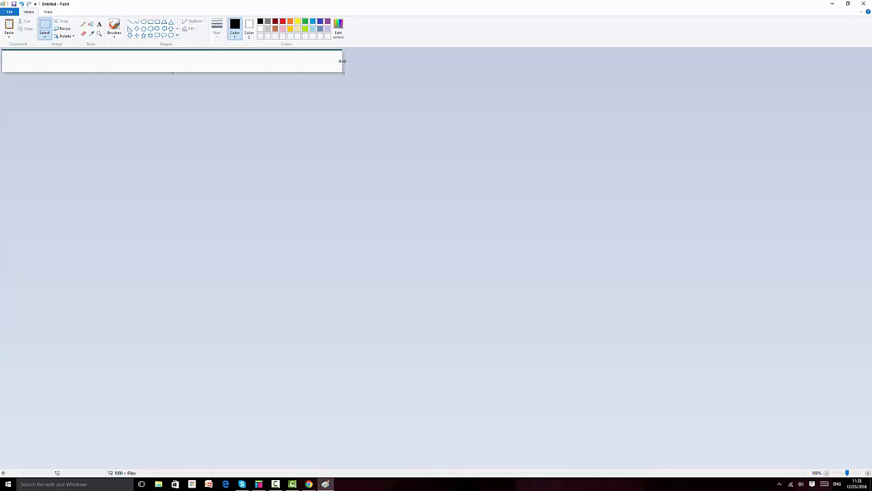
left_click_drag(342, 60, 343, 61)
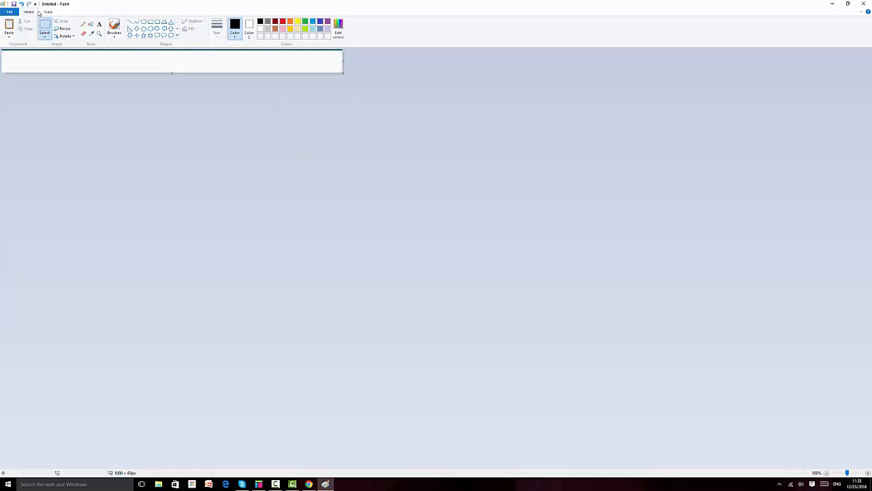
Step: Start saving the picture, and create and open a new folder named Graze website inside the Azure Demo folder
left_click(14, 4)
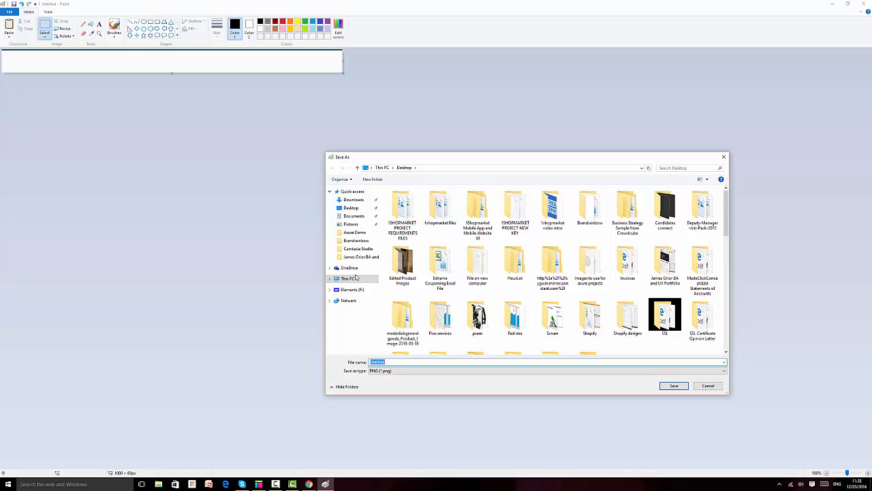
left_click(354, 232)
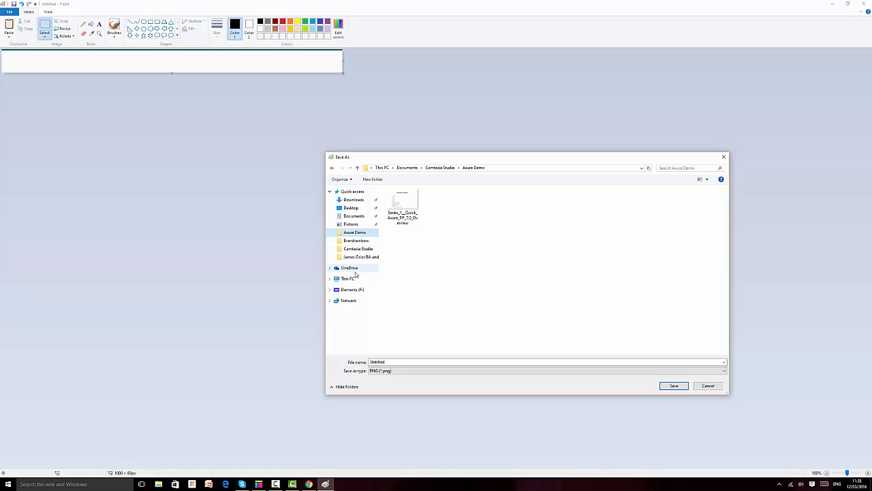
left_click(412, 259)
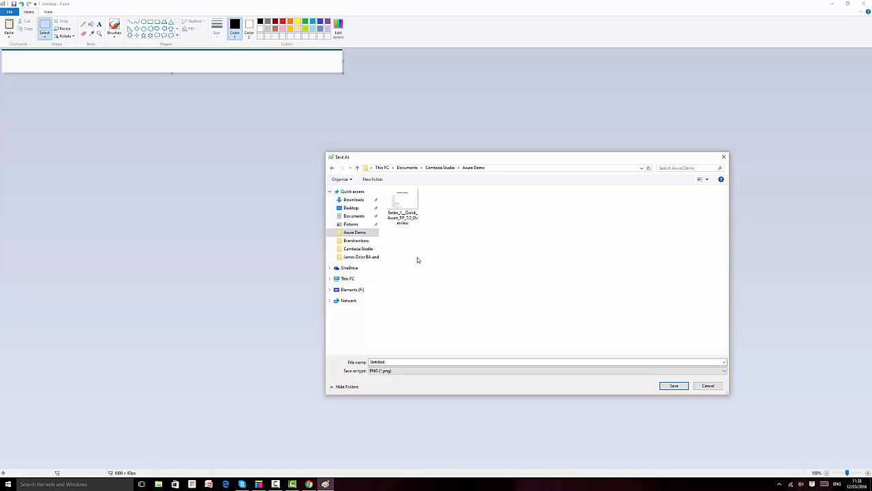
left_click(371, 182)
type("Gra")
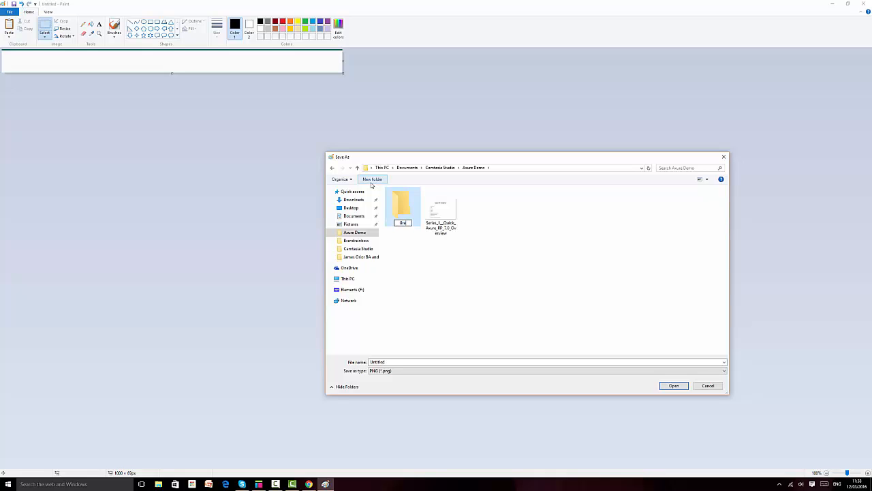
type("ze website")
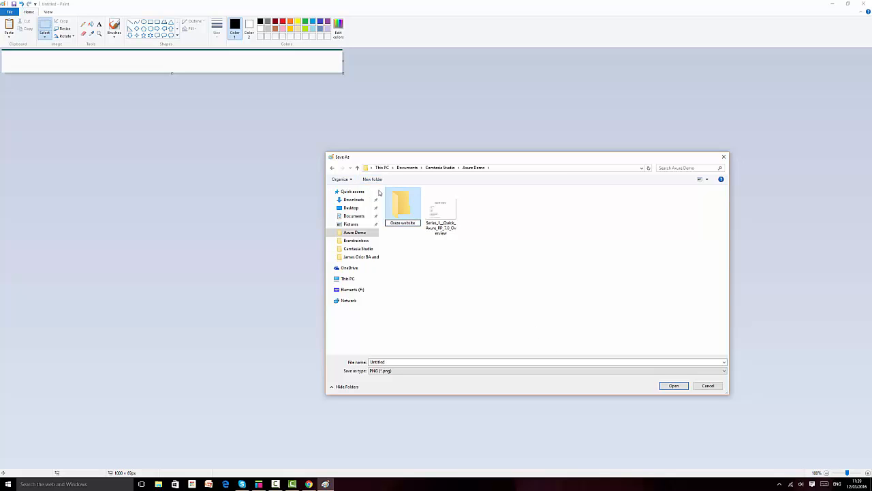
key("Return")
key("Return")
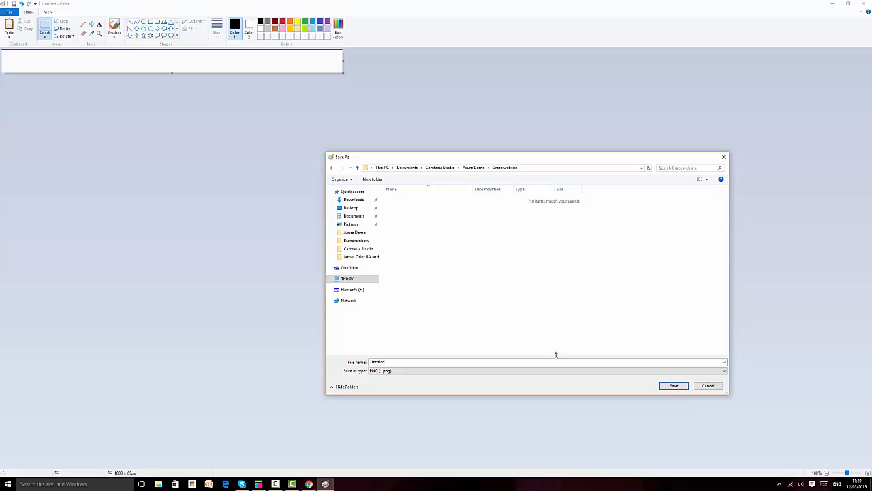
Step: Save the picture as a PNG named Header in the Graze website folder
left_click(560, 364)
type("He")
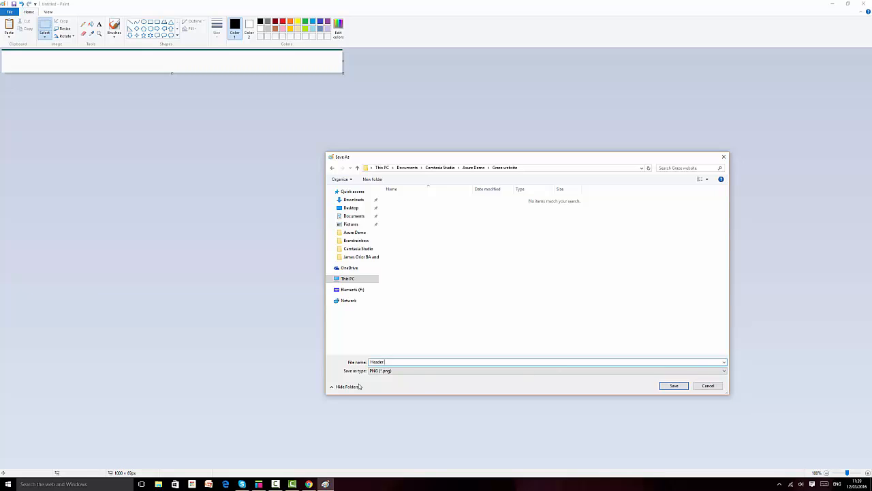
type("ader")
left_click(664, 388)
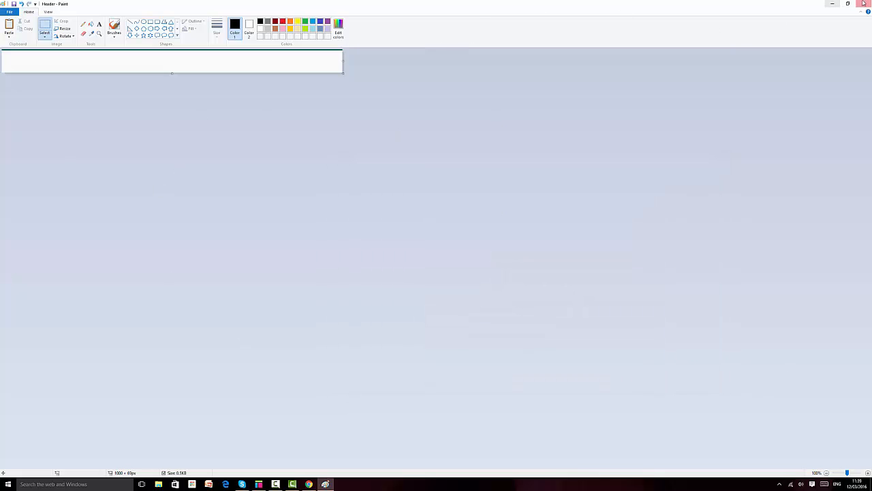
Step: Switch back to Axure RP, convert the grouped header to a dynamic panel, and name it Header Background
left_click(832, 4)
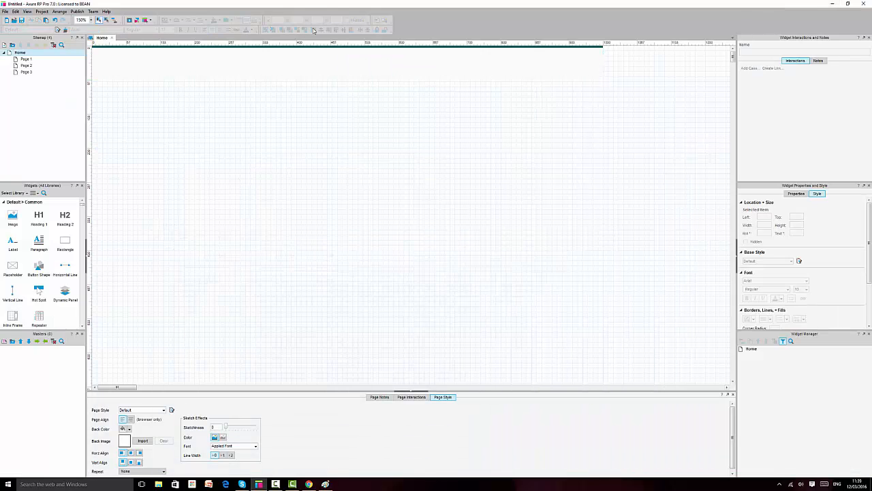
left_click(320, 64)
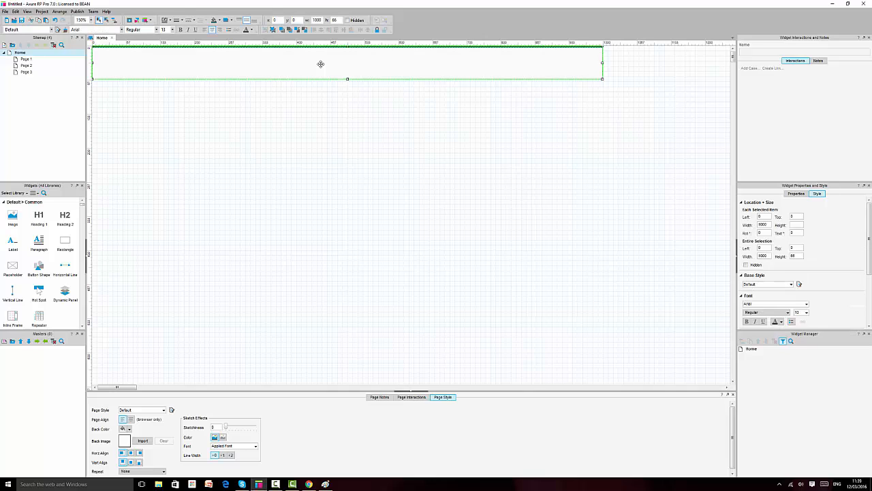
right_click(320, 64)
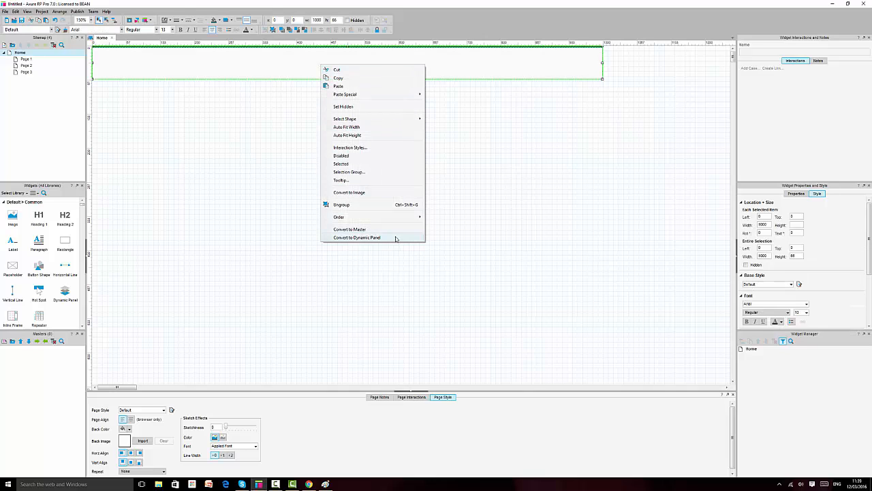
left_click(395, 238)
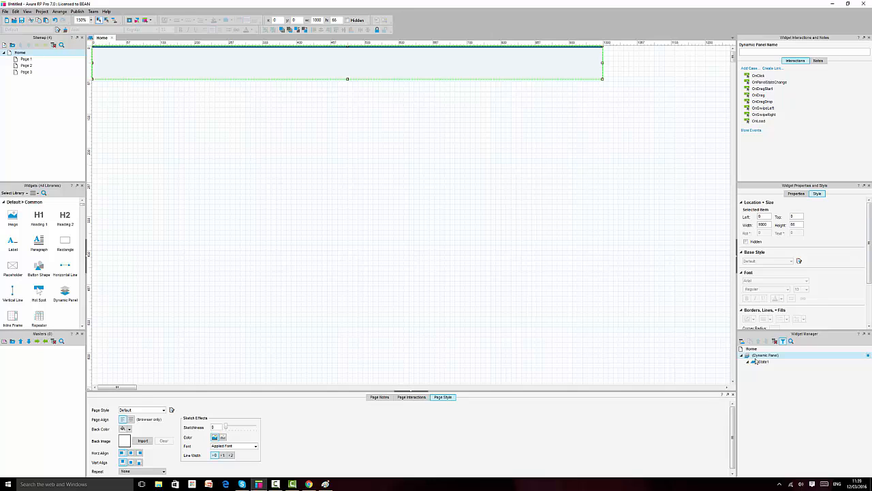
double_click(757, 356)
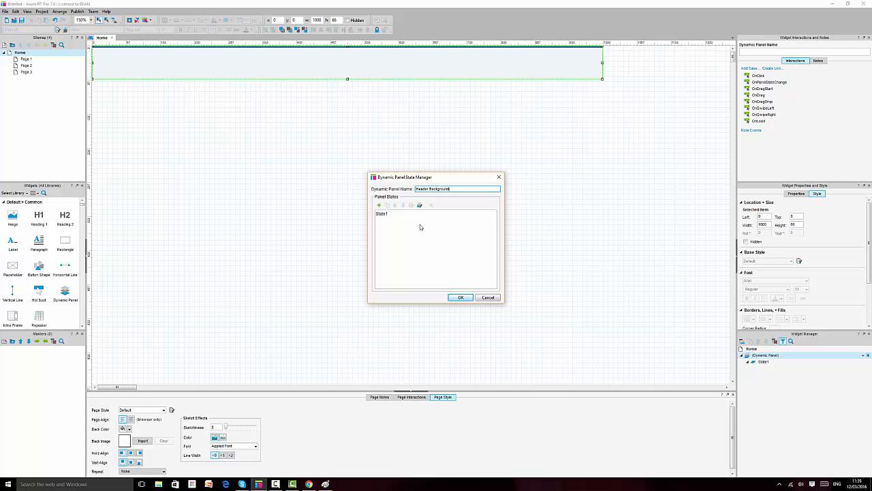
Step: Rename the panel's only state to Header and apply the panel changes
left_click(381, 215)
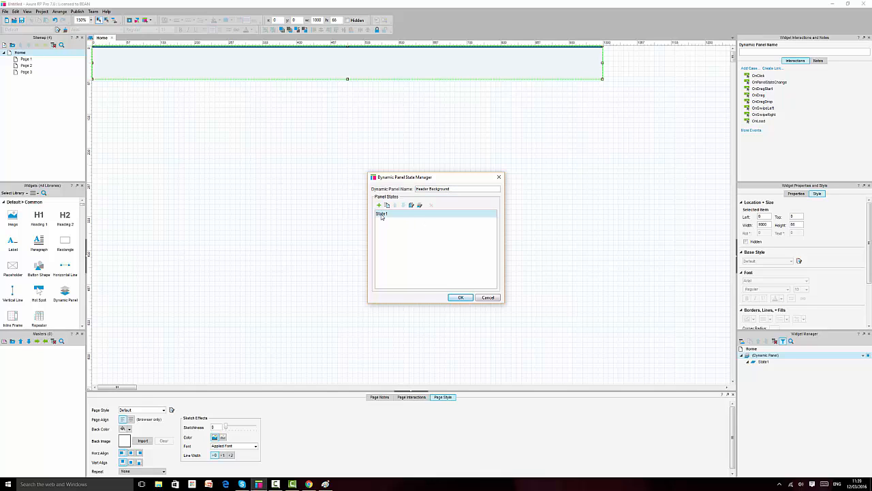
left_click(381, 214)
type("H")
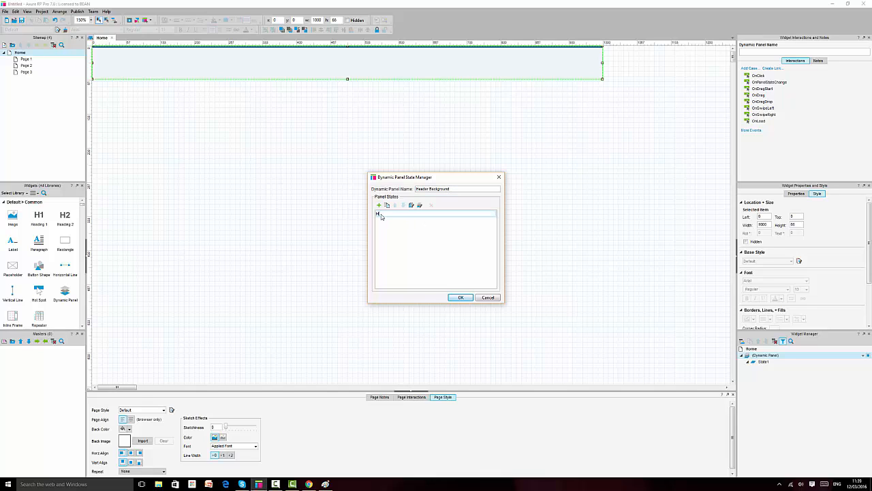
type("eader")
left_click(459, 297)
Step: Open the panel's Header state and import the Header picture from the Graze website folder as its back image
left_click(763, 361)
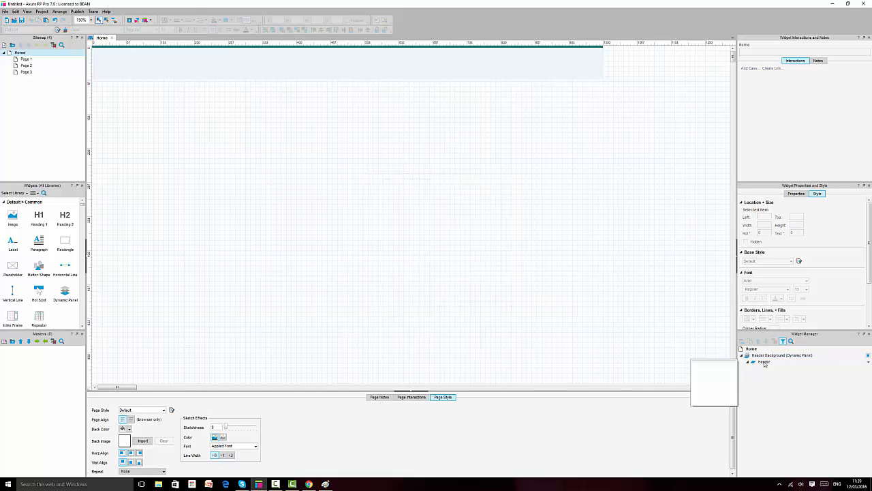
double_click(764, 362)
left_click(258, 65)
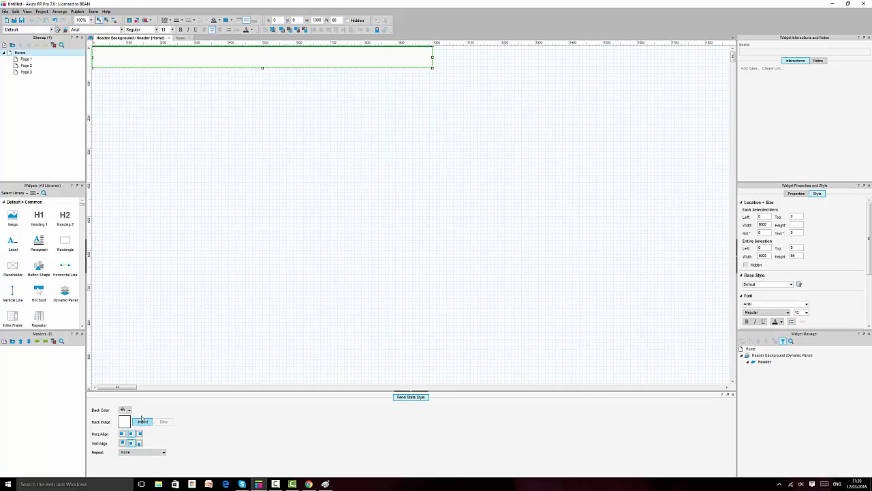
left_click(143, 422)
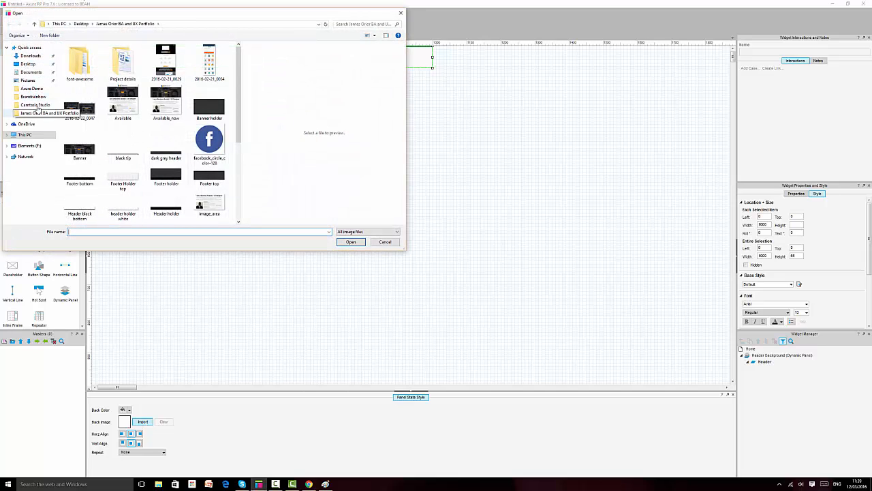
left_click(33, 89)
double_click(79, 65)
left_click(80, 49)
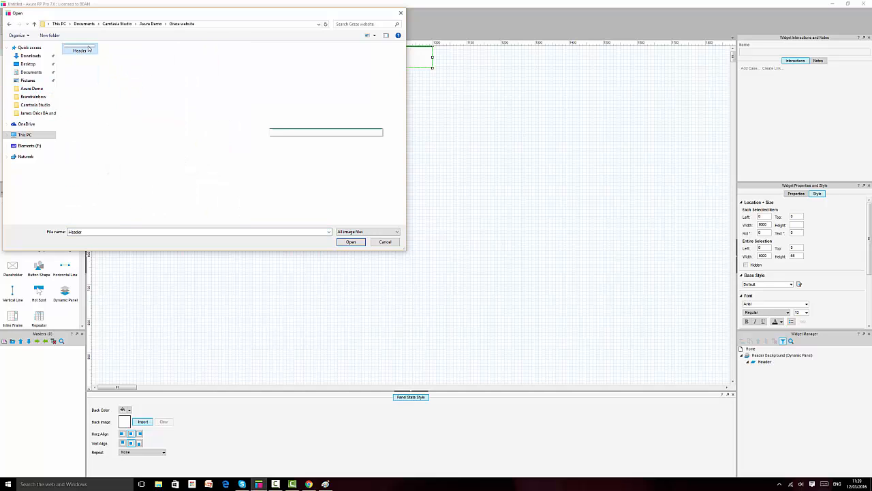
left_click(351, 243)
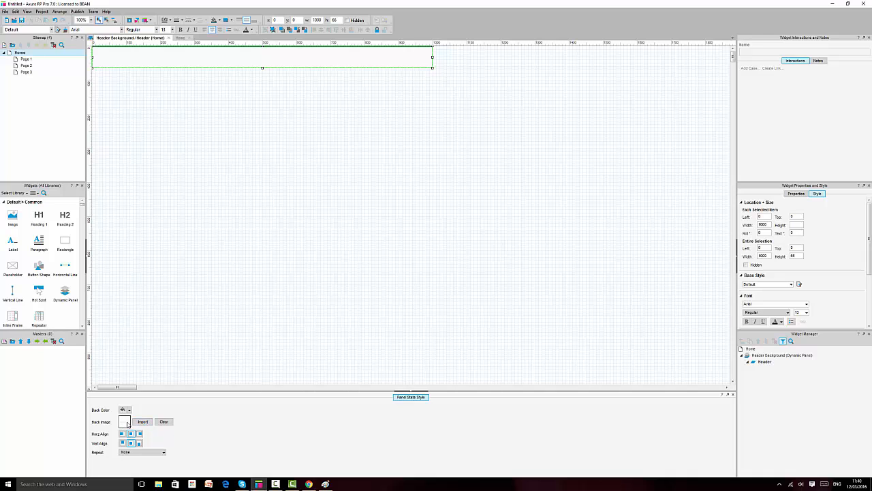
Step: Set the Header state's back image repeat option to Stretch to Cover
left_click(148, 453)
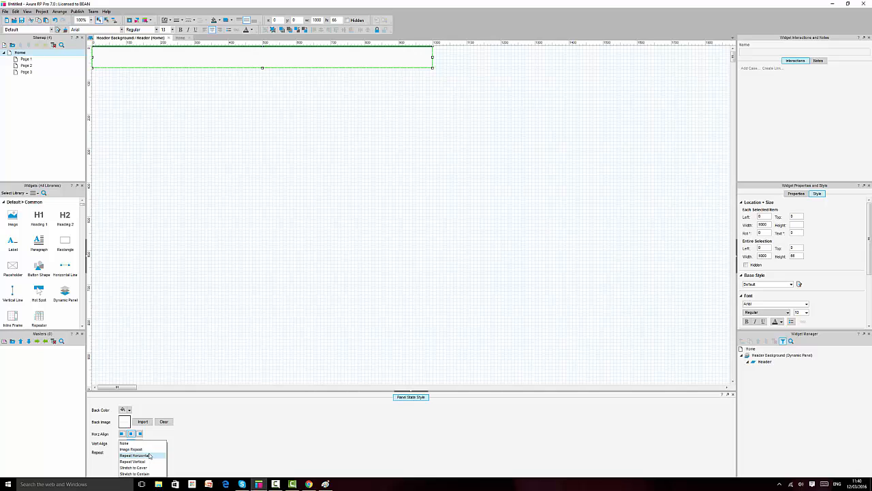
left_click(228, 454)
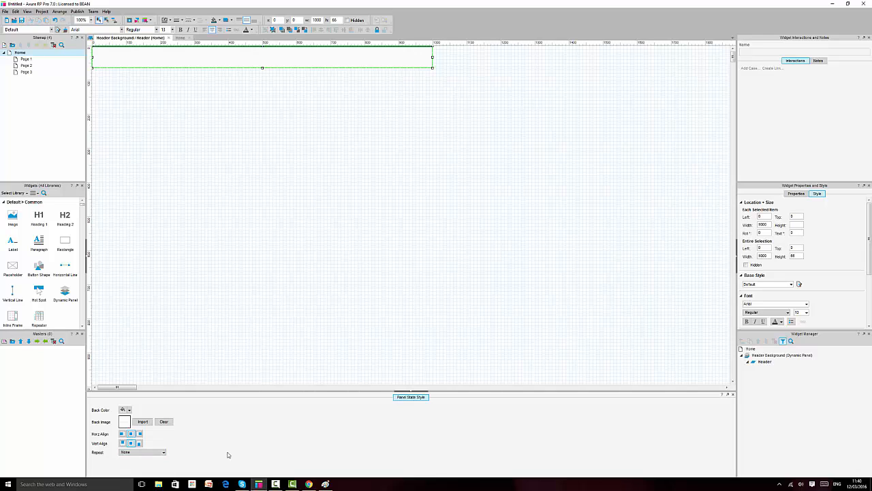
left_click(163, 453)
left_click(154, 469)
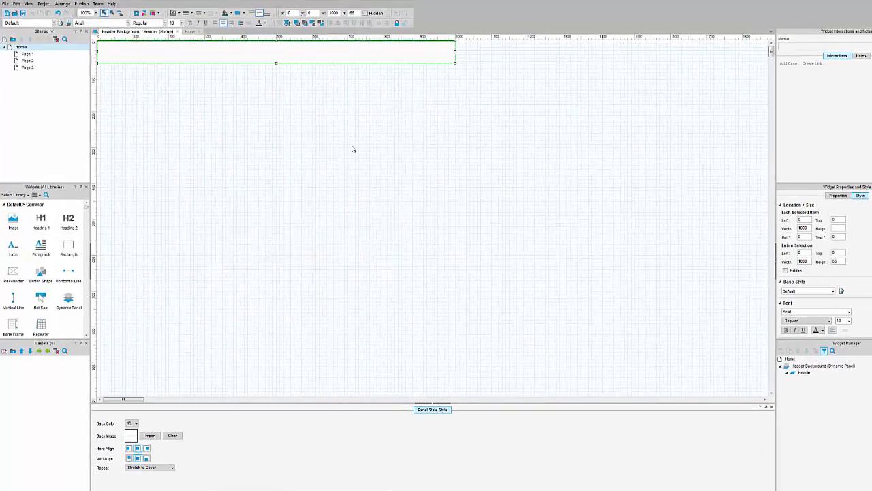
Step: Save the project as an Axure RP file named Graze website in the Documents folder
key("ctrl+s")
left_click(393, 242)
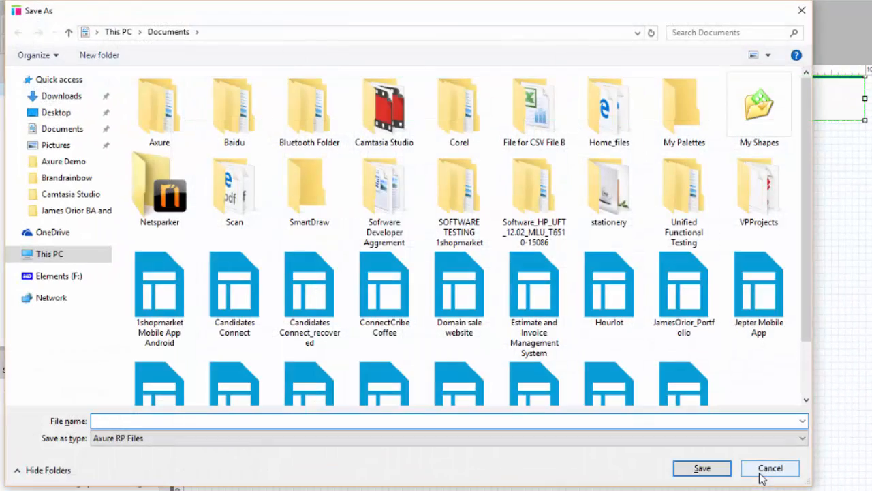
type("Gaze")
key("BackSpace")
key("BackSpace")
key("BackSpace")
type("rae")
type("e website")
left_click(65, 161)
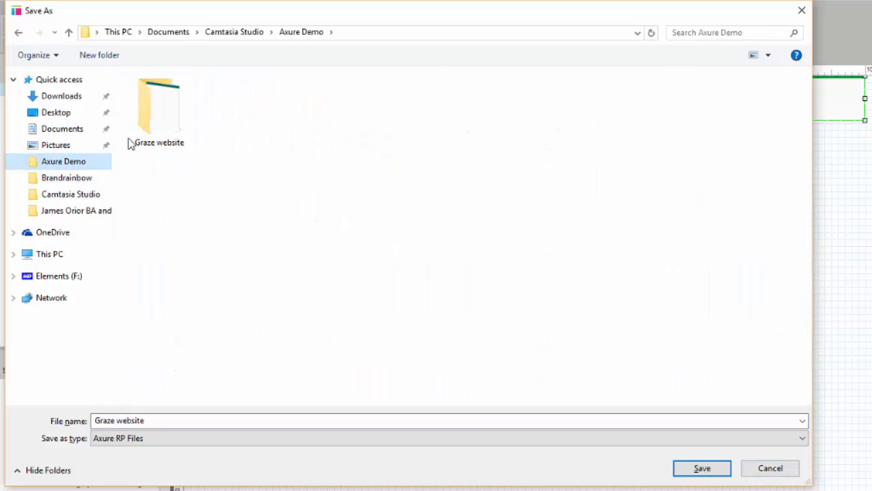
double_click(152, 133)
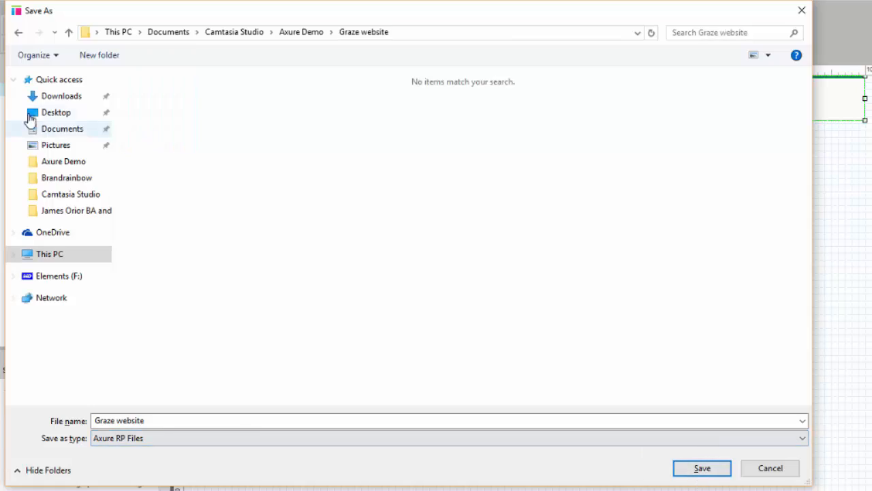
double_click(17, 32)
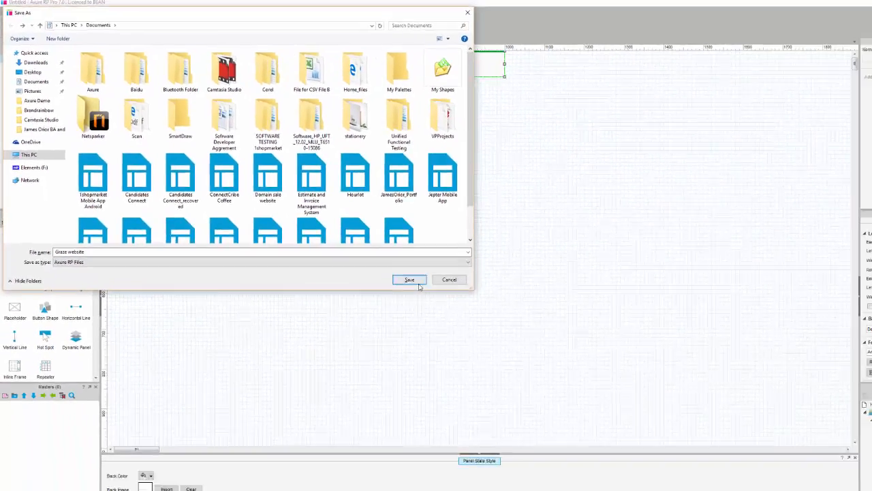
left_click(415, 281)
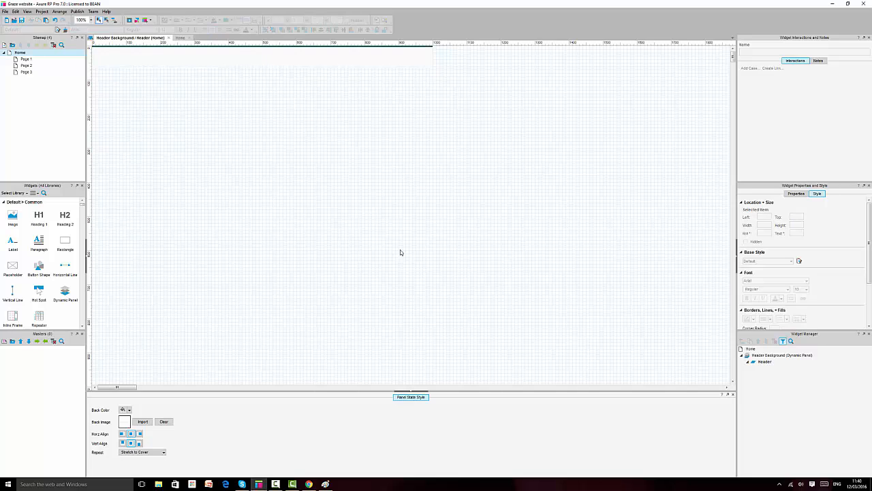
Step: Close the Header state, and on the Header Background panel turn off Fit to Content and turn on 100% Wide
left_click(375, 53)
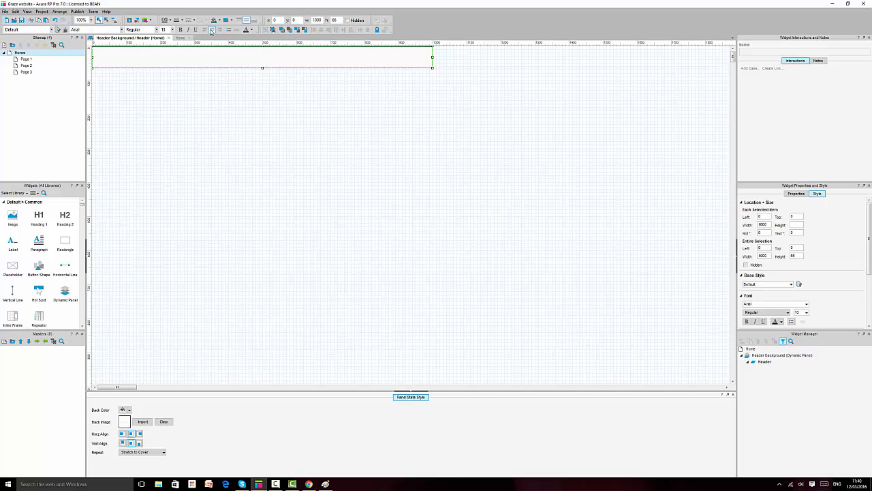
left_click(168, 38)
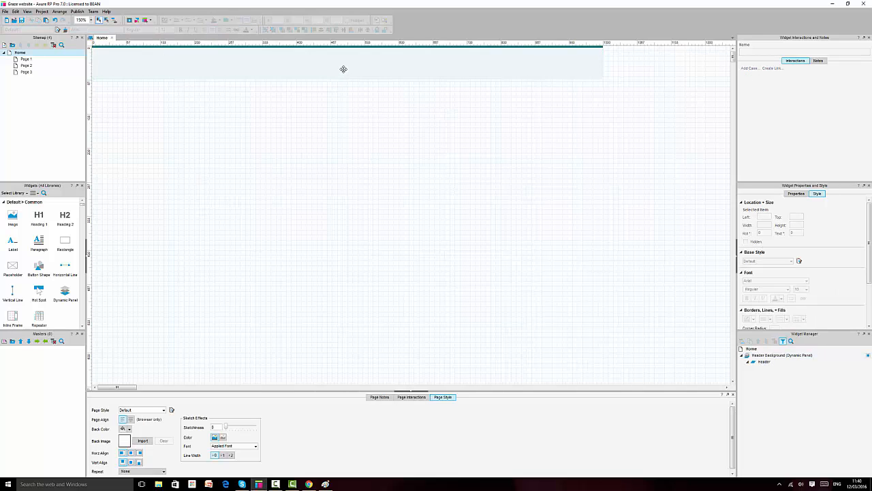
left_click(343, 69)
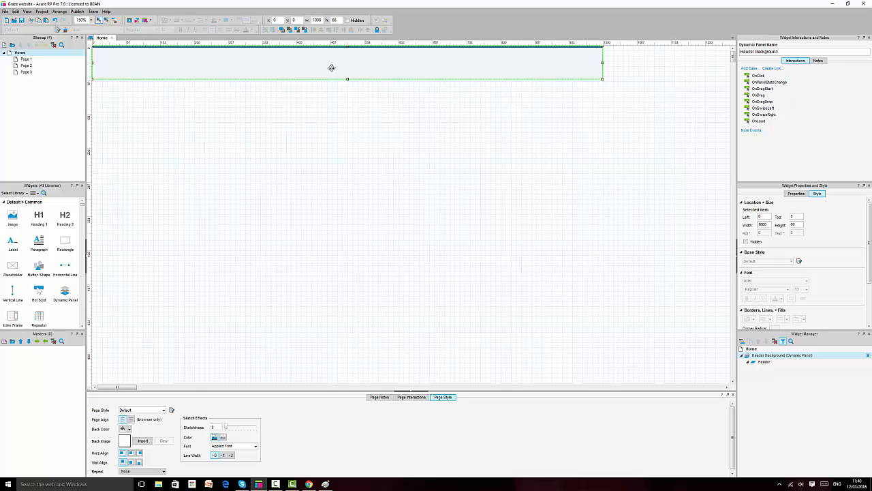
left_click(796, 194)
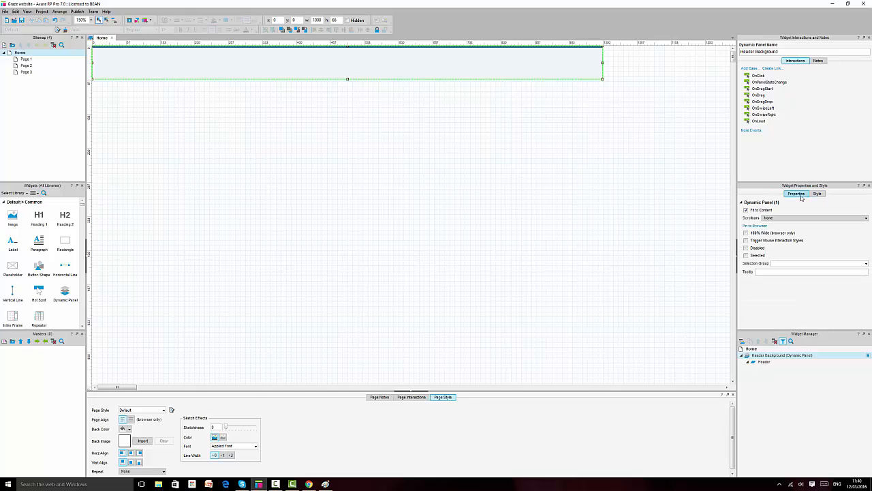
left_click(746, 210)
left_click(746, 233)
Step: Pin the Header Background panel to the browser window with horizontal Center, vertical Top, and Keep in front enabled
left_click(754, 225)
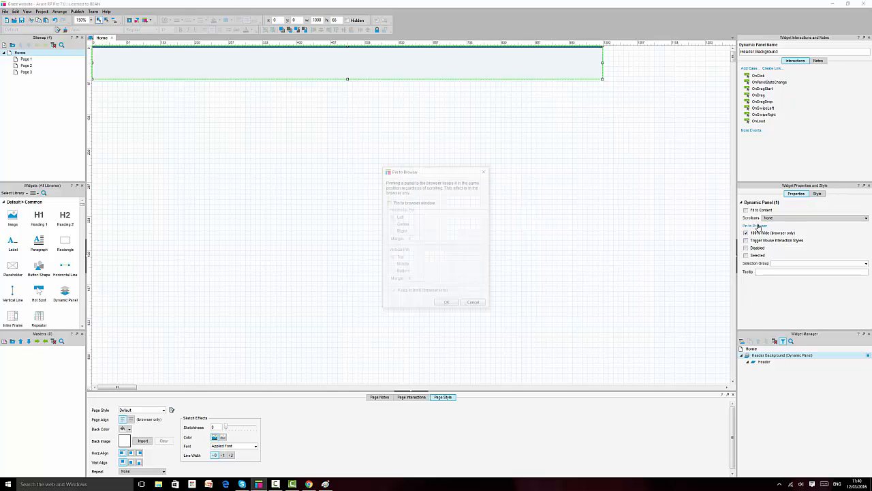
left_click(389, 202)
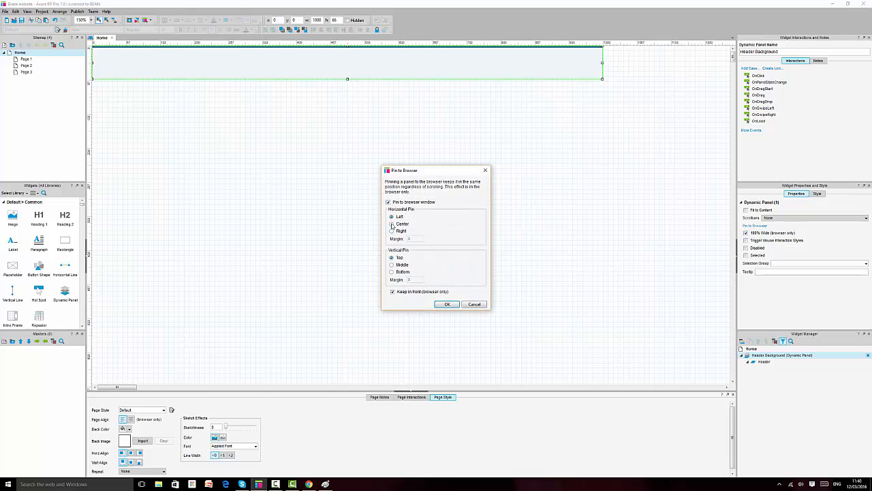
left_click(447, 304)
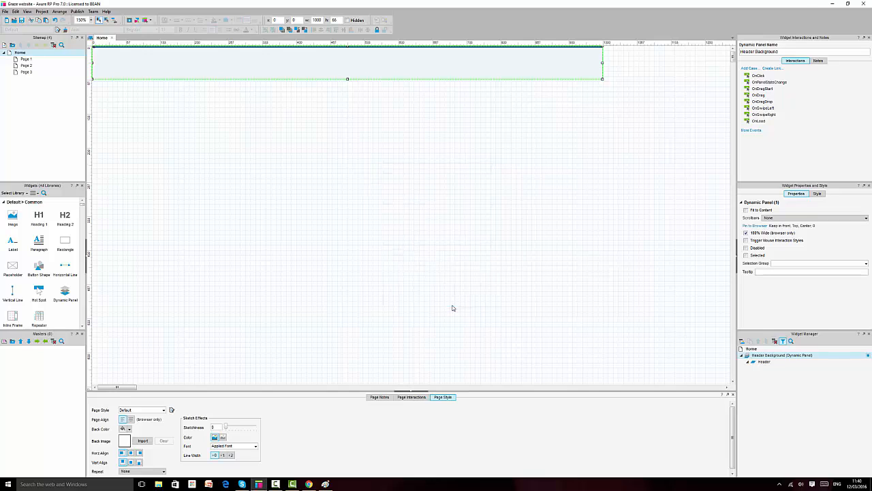
left_click(471, 228)
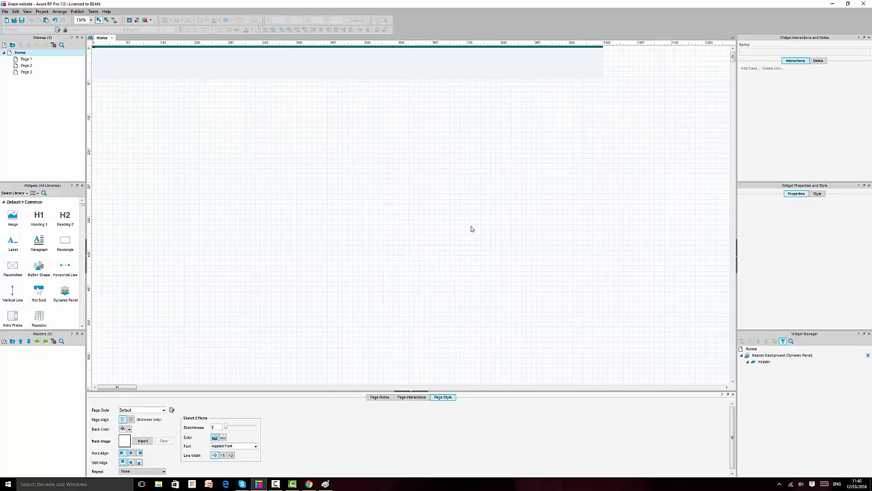
left_click(429, 74)
left_click(761, 226)
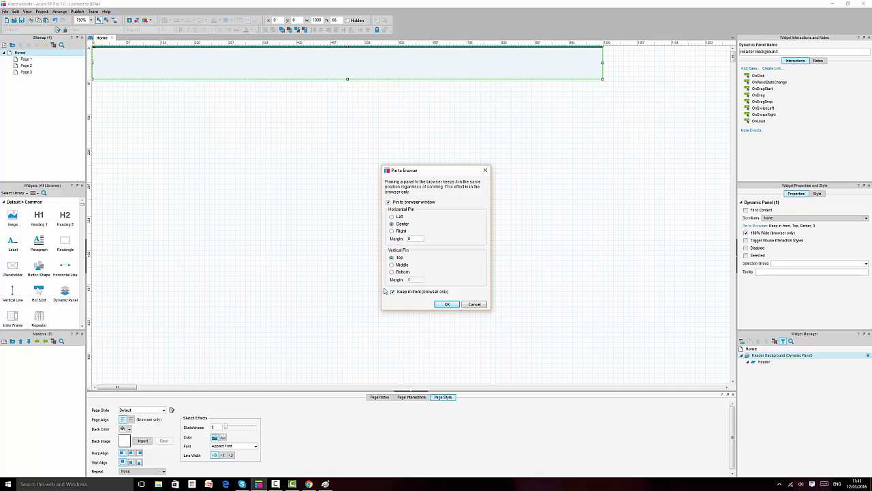
left_click(446, 304)
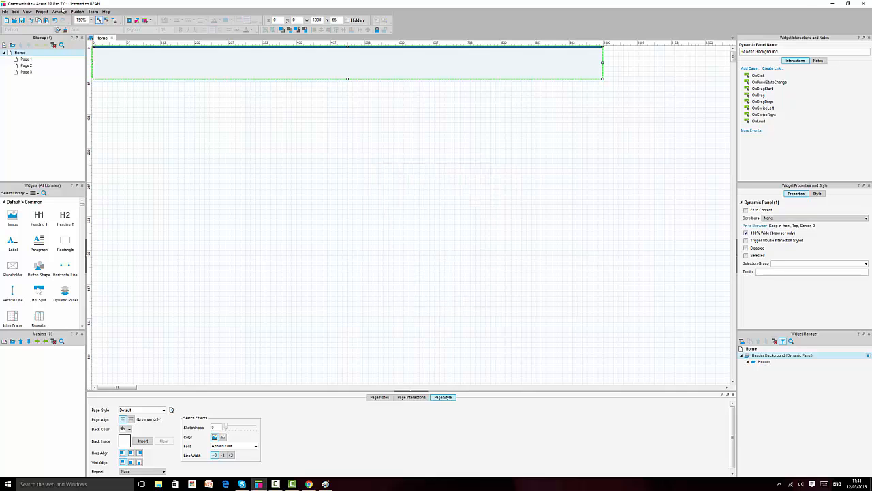
Step: View the original graze page, preview the prototype in the browser with the sitemap collapsed to check the header's width, and return to Axure RP
left_click(309, 484)
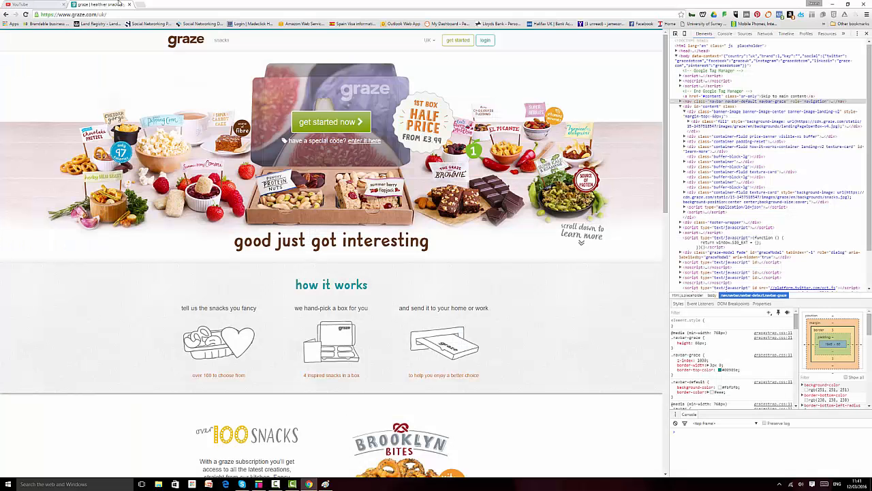
left_click(259, 484)
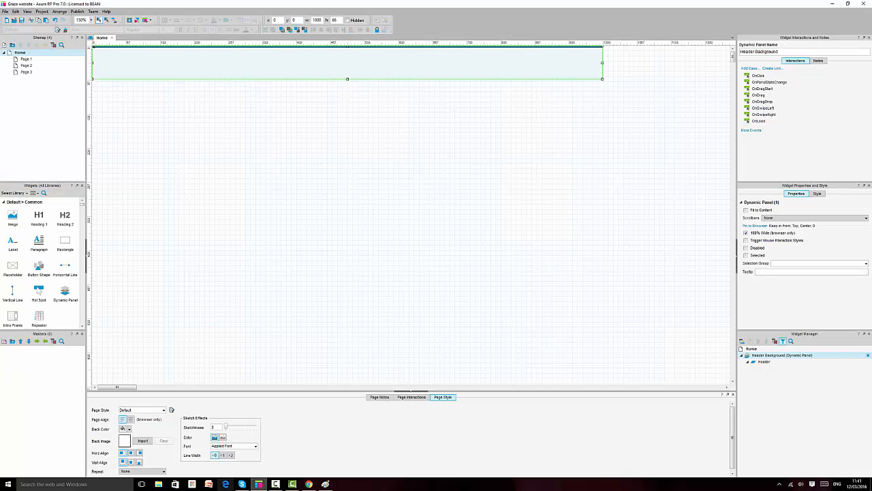
left_click(129, 21)
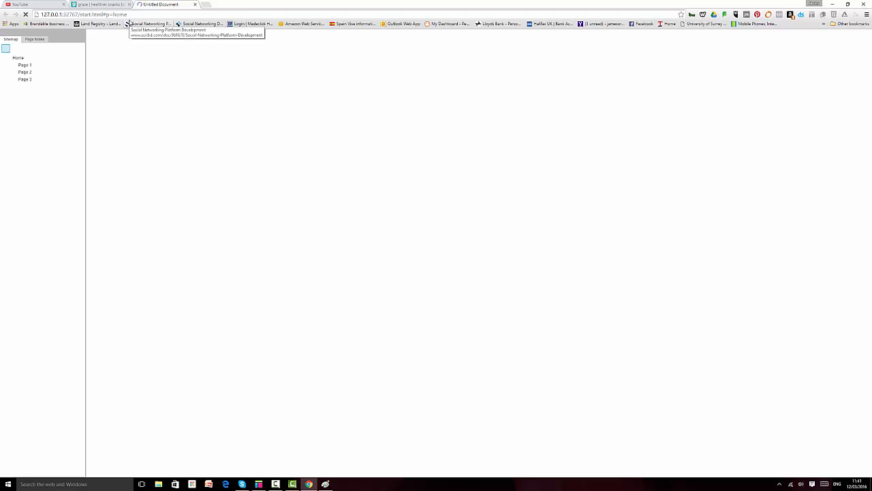
left_click(75, 35)
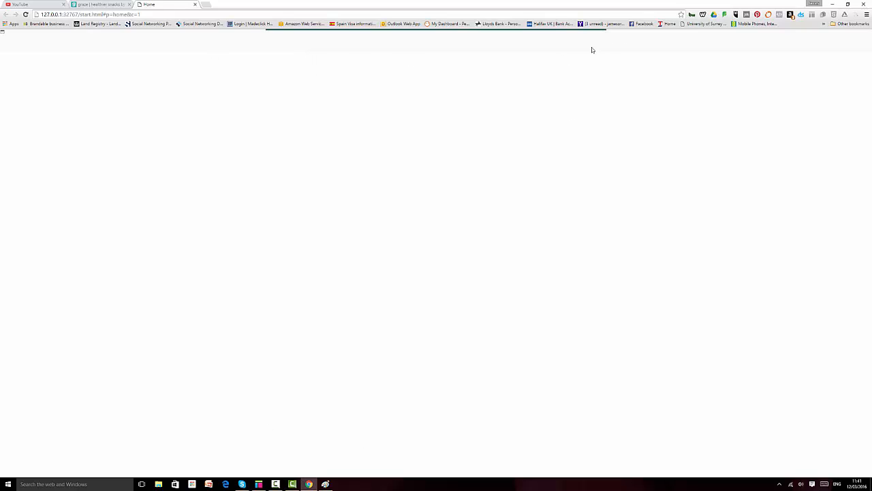
left_click(259, 484)
left_click(465, 187)
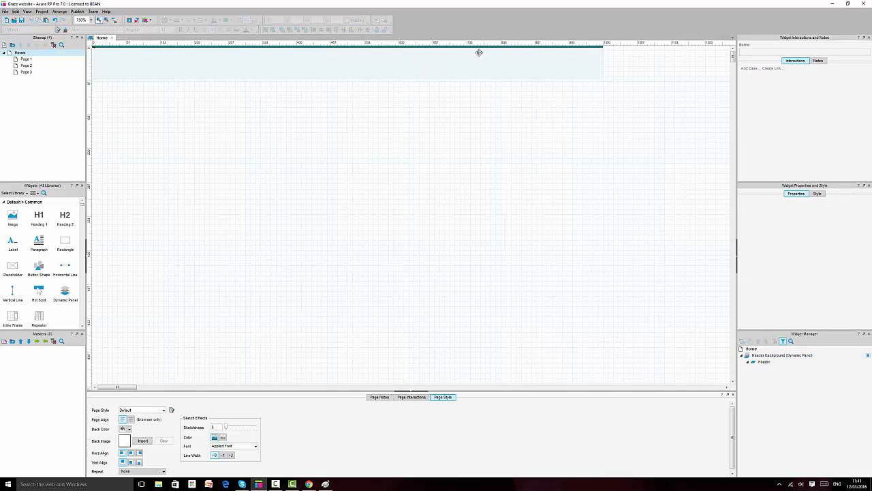
Step: Move the thin dark strip from the Header state of the Header Background panel onto the Home page
left_click(475, 46)
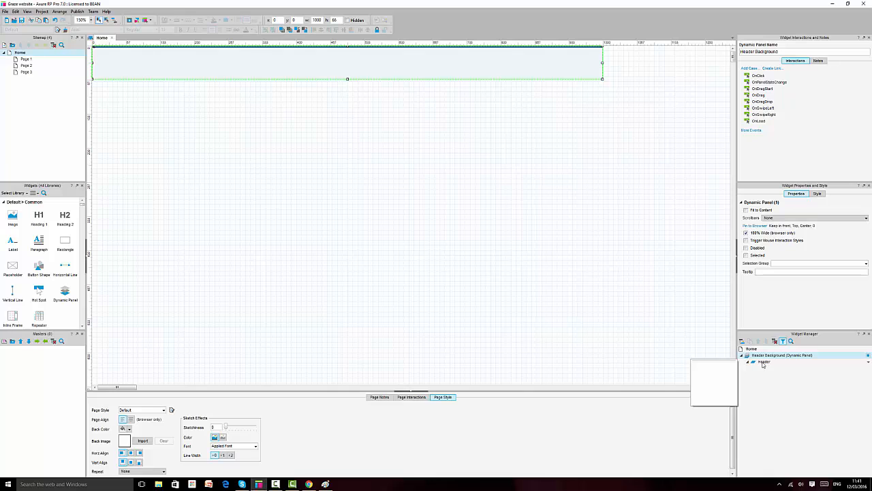
double_click(762, 364)
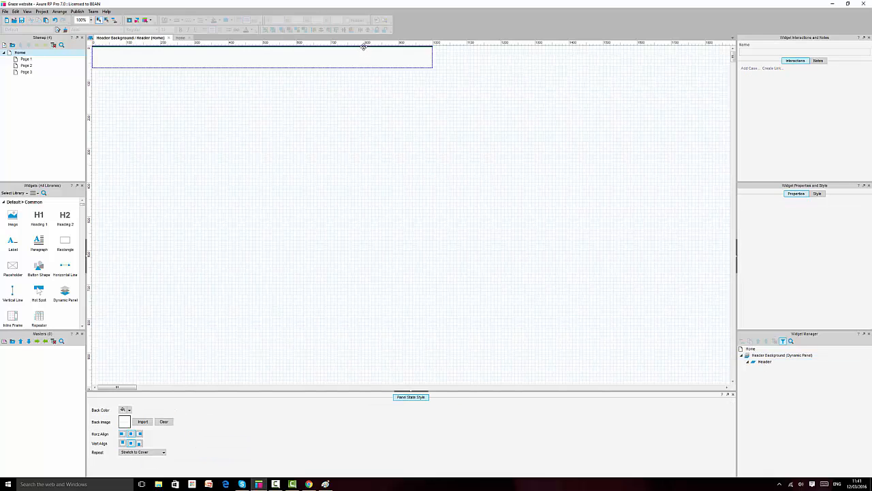
left_click(364, 47)
left_click(364, 47)
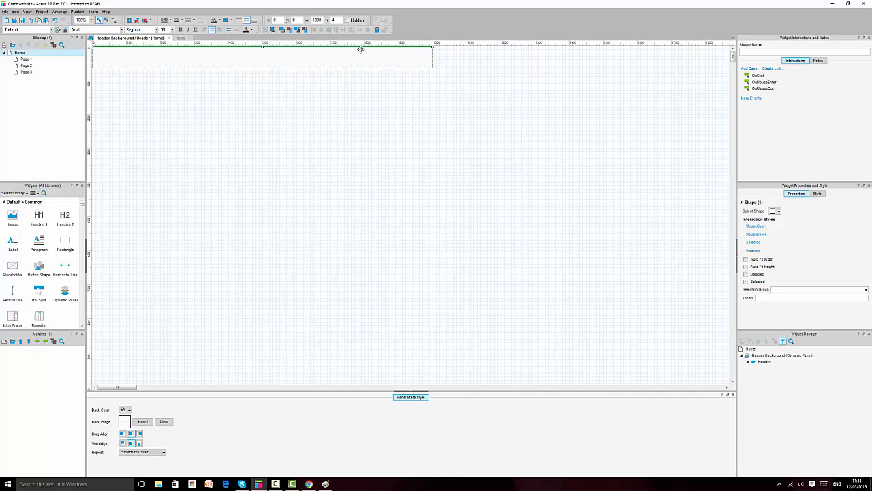
left_click(178, 37)
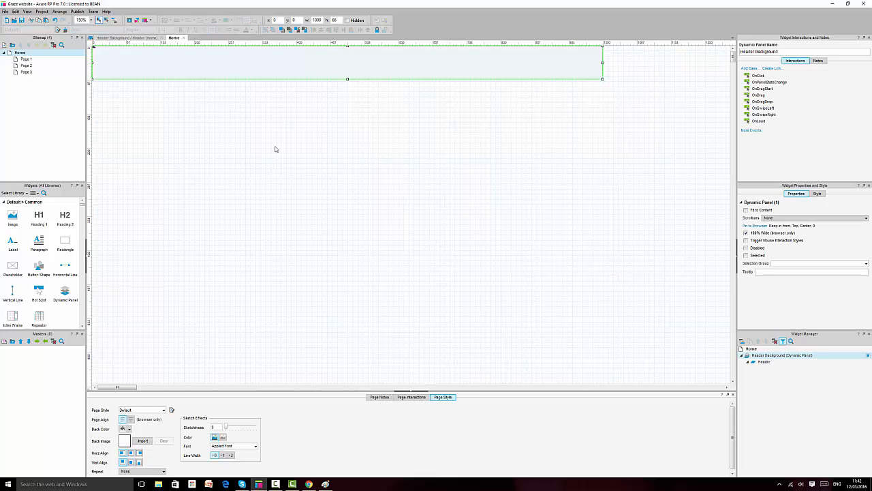
key("ctrl+v")
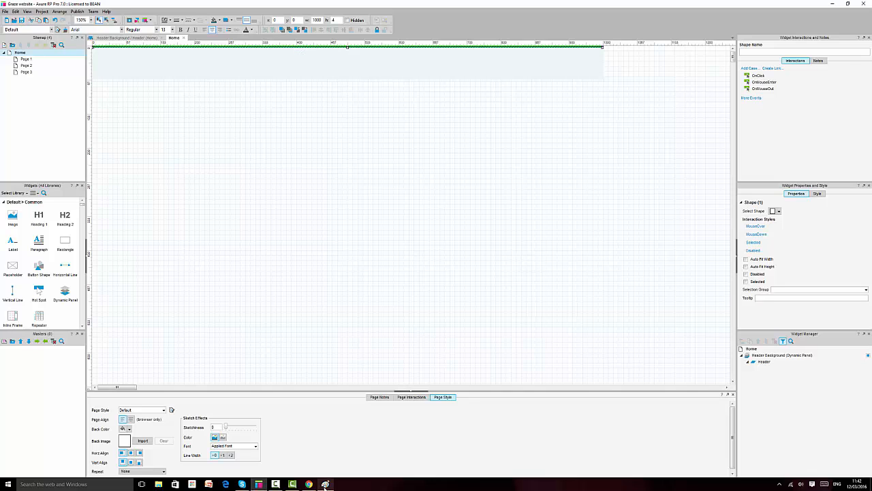
Step: Switch to Paint, start a new image, paste the strip, and shrink the canvas to about 1000 × 5 px
left_click(325, 484)
left_click(10, 12)
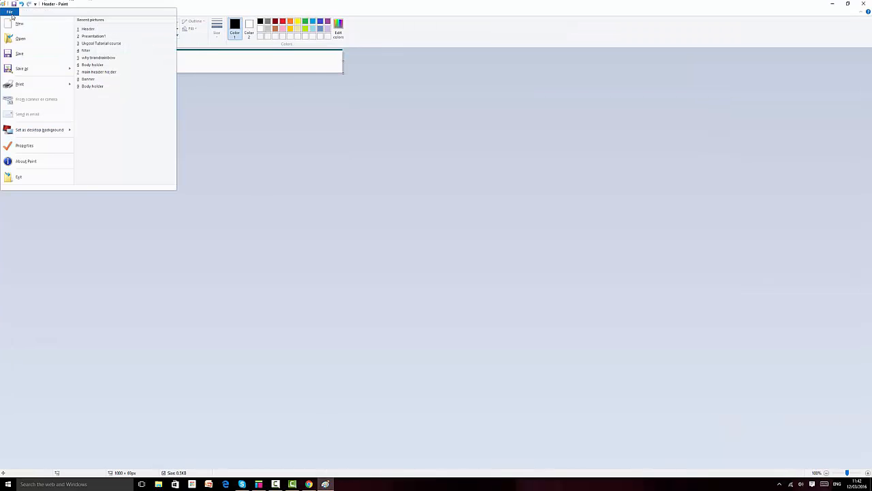
left_click(15, 27)
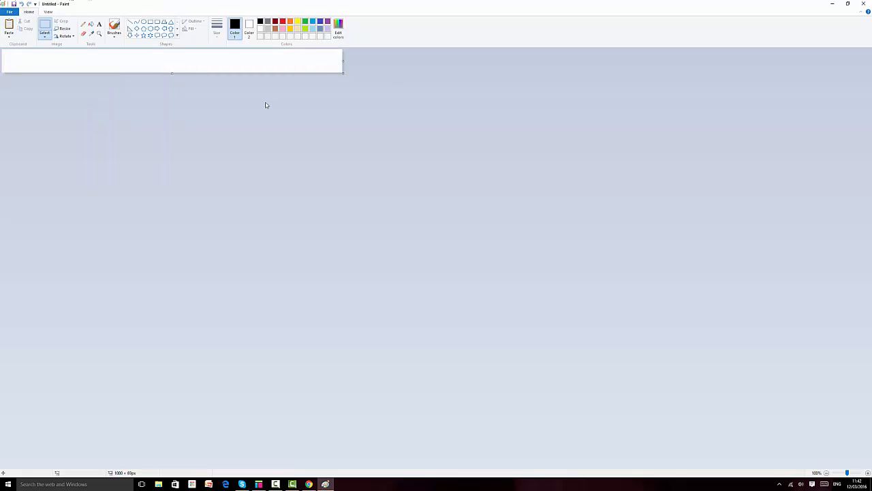
key("ctrl+v")
left_click(169, 64)
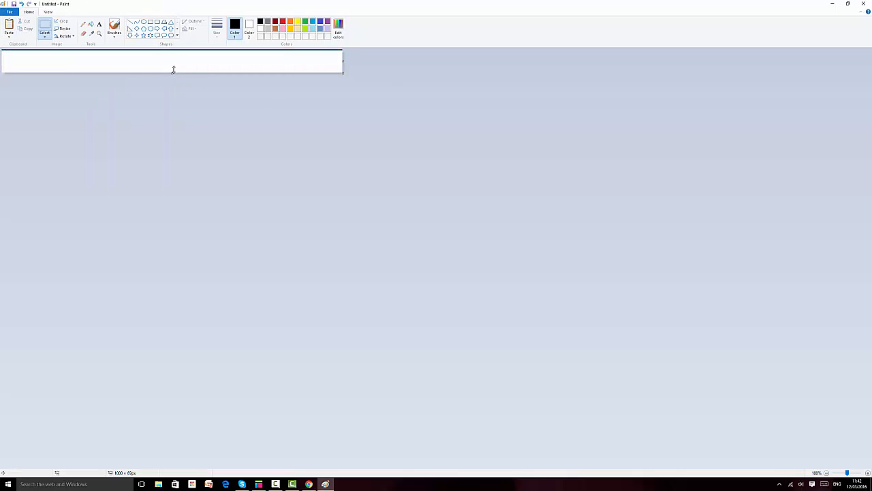
left_click_drag(173, 70, 179, 50)
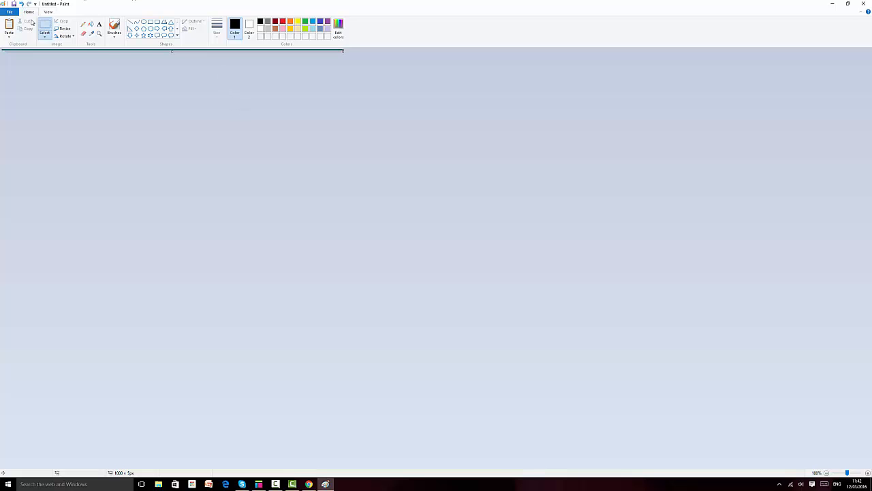
Step: Save the strip as a PNG named Header top in the Graze website folder, and trim the canvas to 4 px high
left_click(9, 12)
left_click(14, 4)
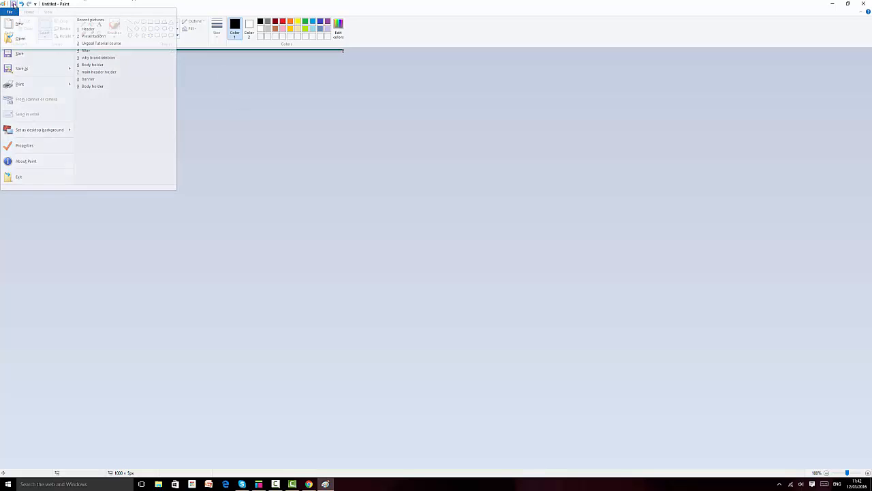
type("Hea")
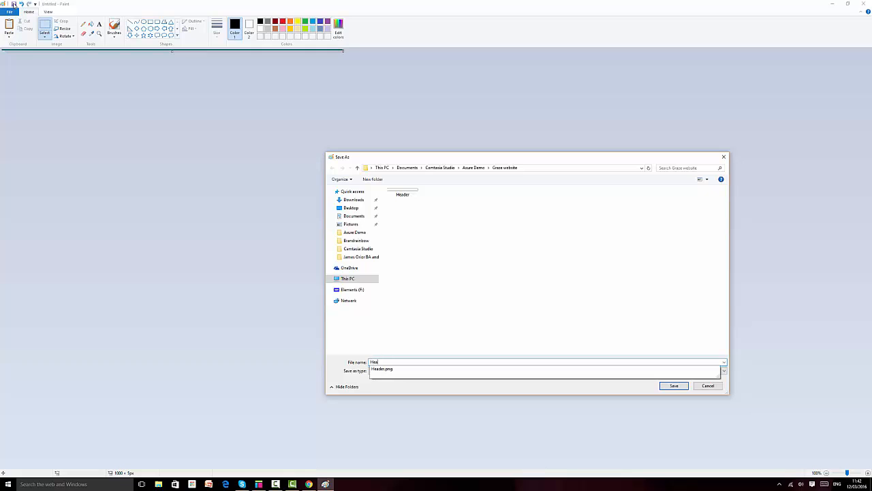
type("der ")
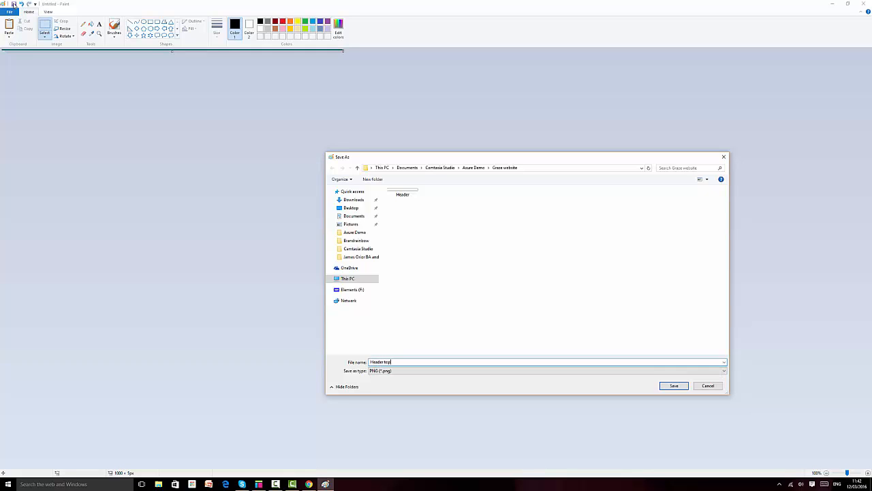
type("top")
key("Return")
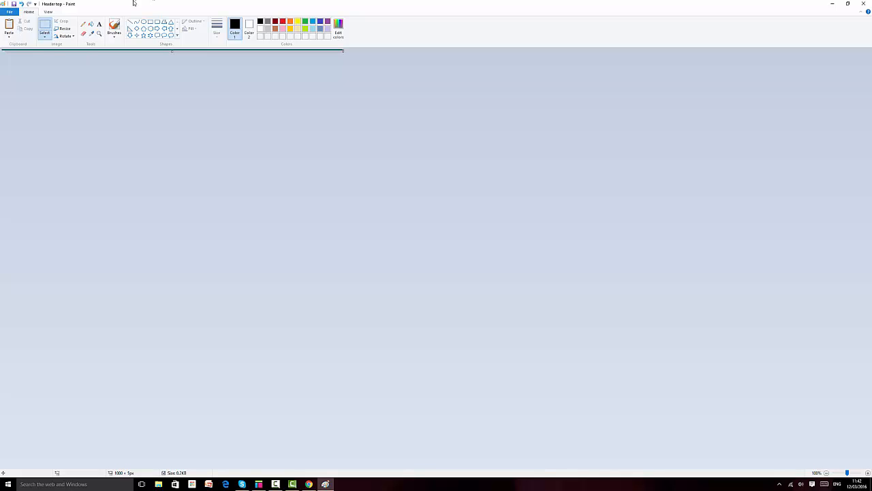
left_click_drag(173, 52, 174, 50)
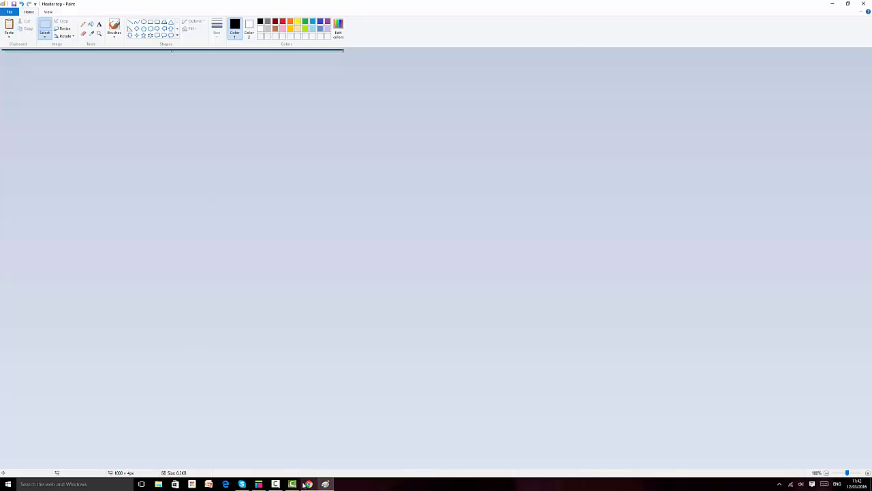
Step: Return to Axure RP and convert the pasted strip on the Home page to a dynamic panel
left_click(259, 483)
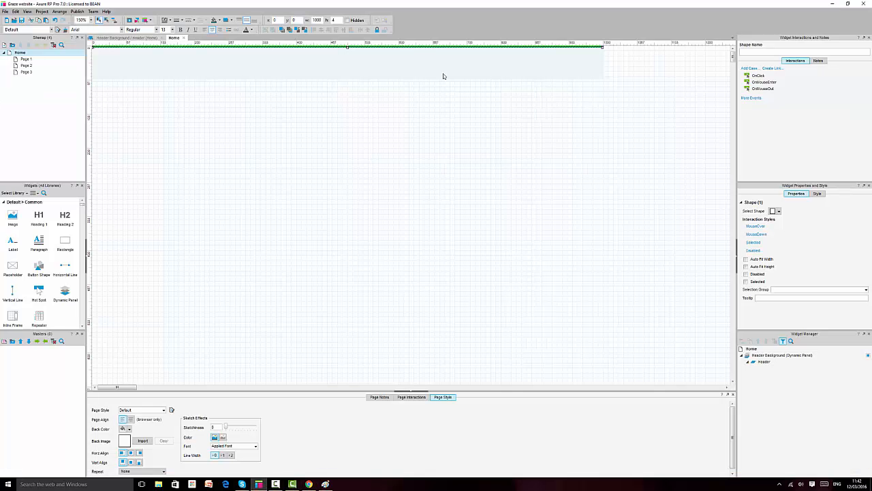
right_click(394, 48)
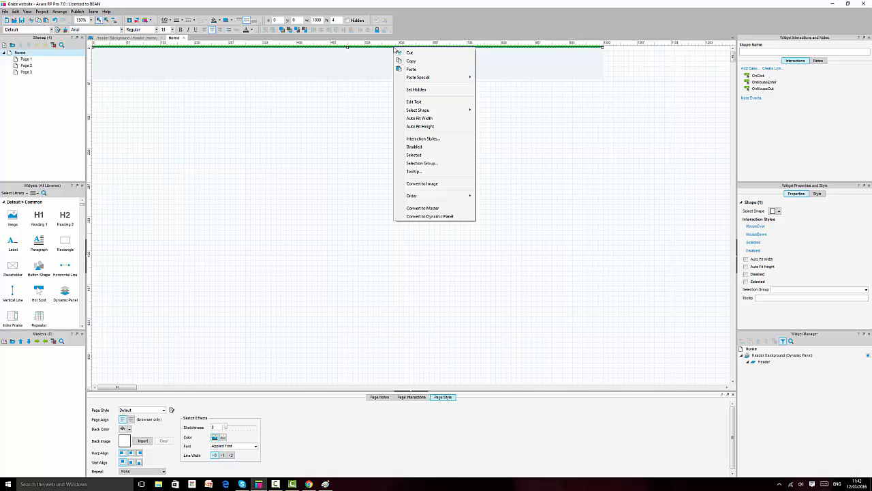
left_click(453, 217)
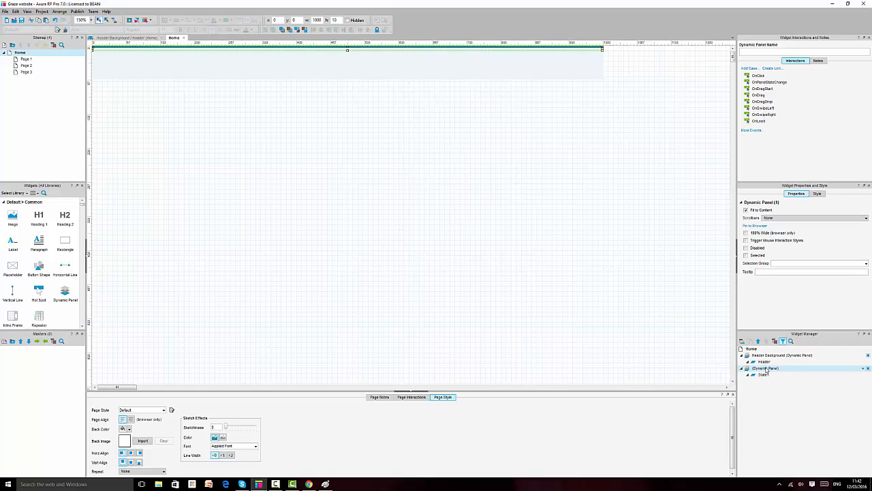
Step: Name the new dynamic panel Header top background and its state Header top
left_click(765, 369)
type("He")
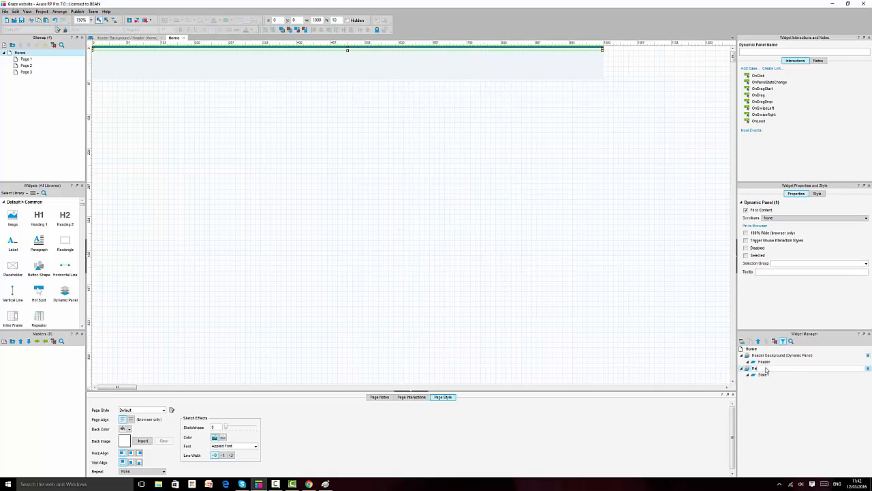
type("ader top background")
left_click(765, 377)
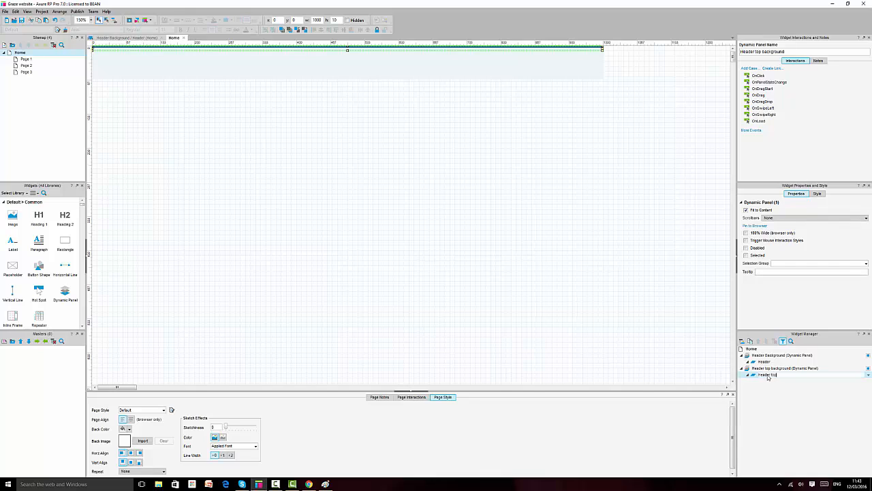
left_click(355, 178)
left_click(422, 47)
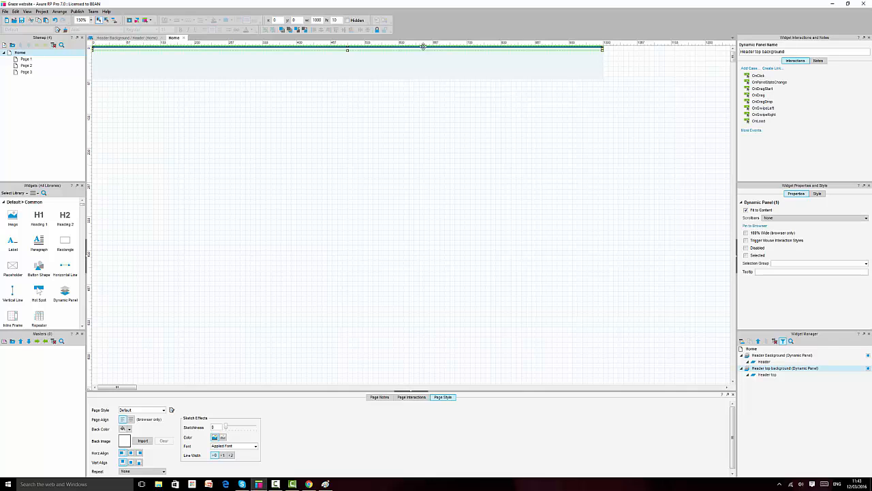
Step: Open the Header top state at 200% zoom and set its background to centre, middle alignment with Stretch to Cover
double_click(766, 374)
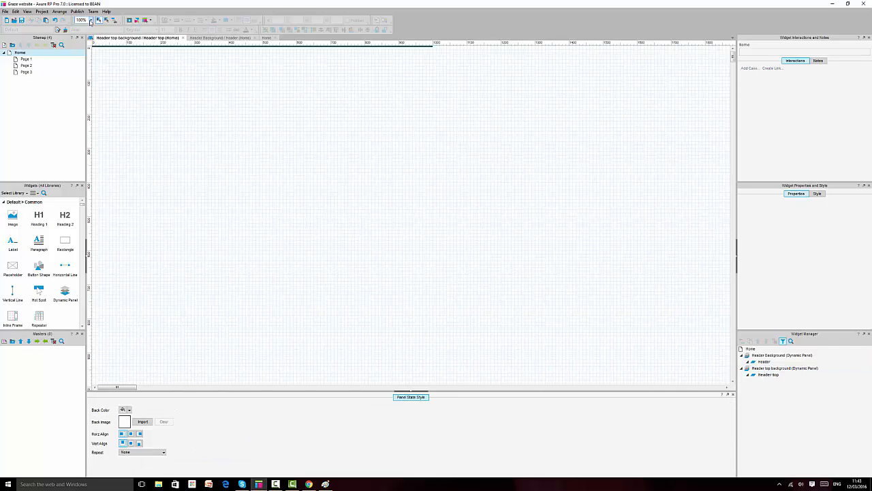
left_click(90, 20)
left_click(84, 39)
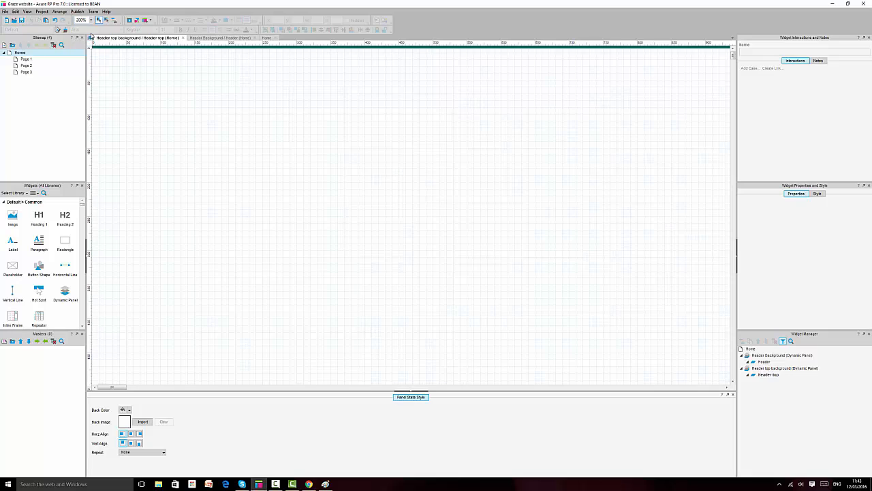
left_click(222, 47)
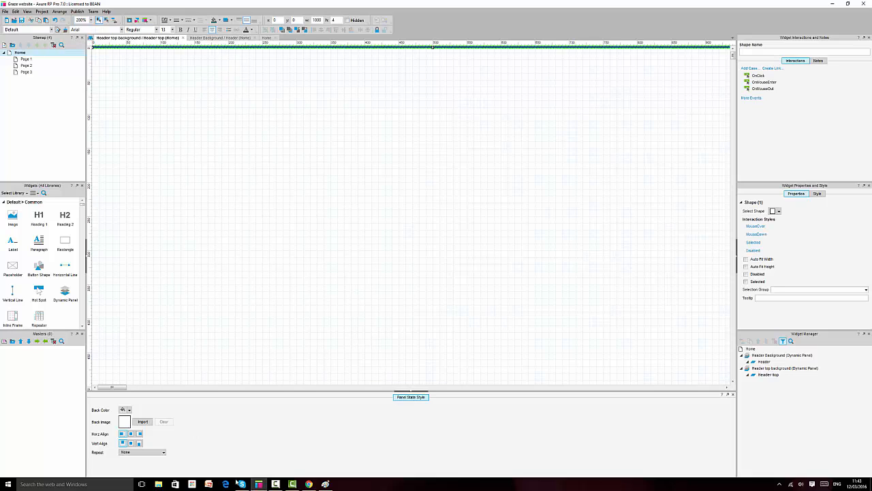
left_click(141, 453)
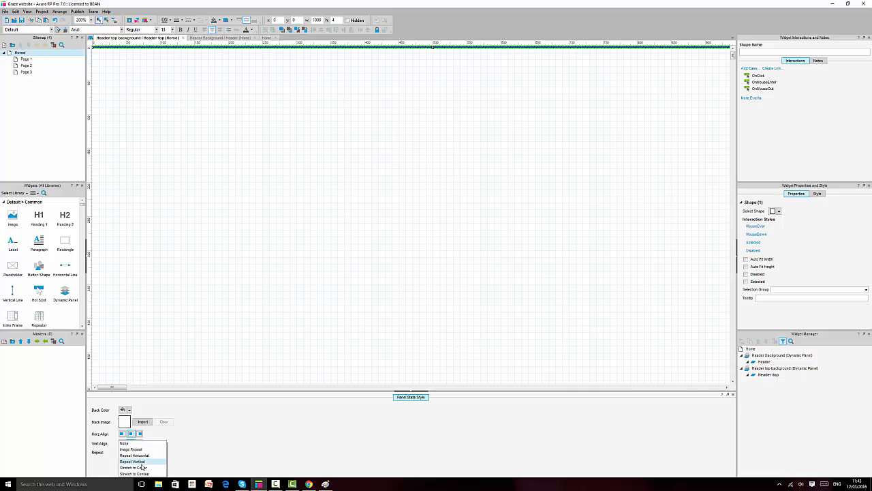
left_click(140, 468)
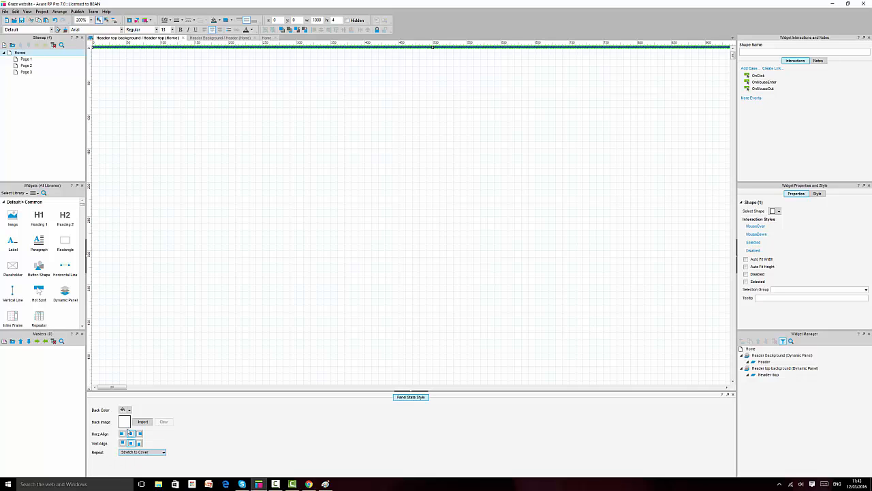
Step: Import the Header top image from the Graze website folder as the state's background image
left_click(143, 421)
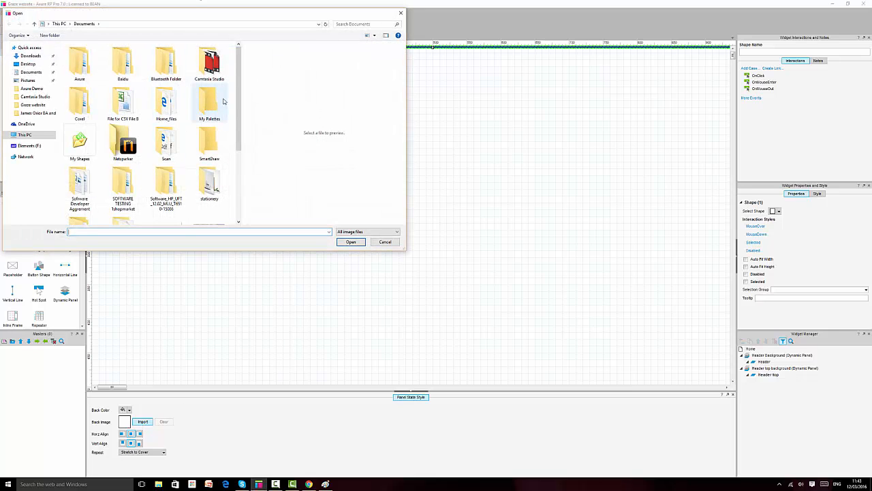
left_click(31, 88)
double_click(80, 63)
left_click(82, 52)
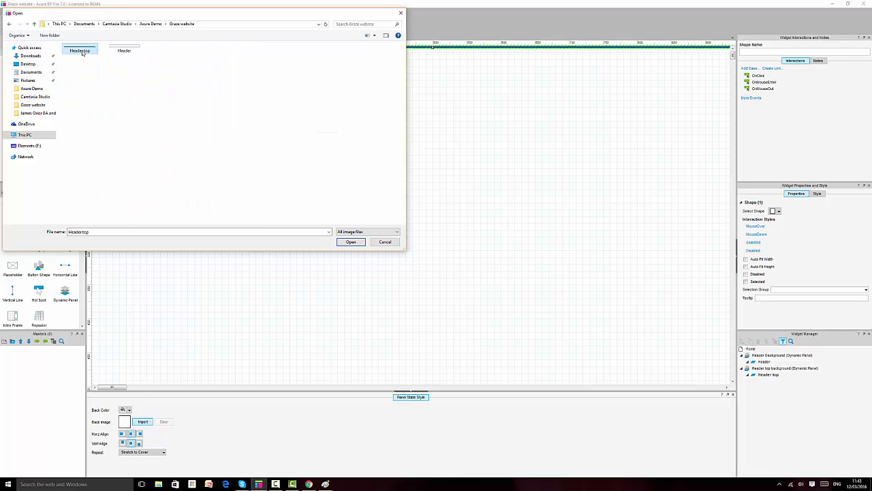
left_click(350, 242)
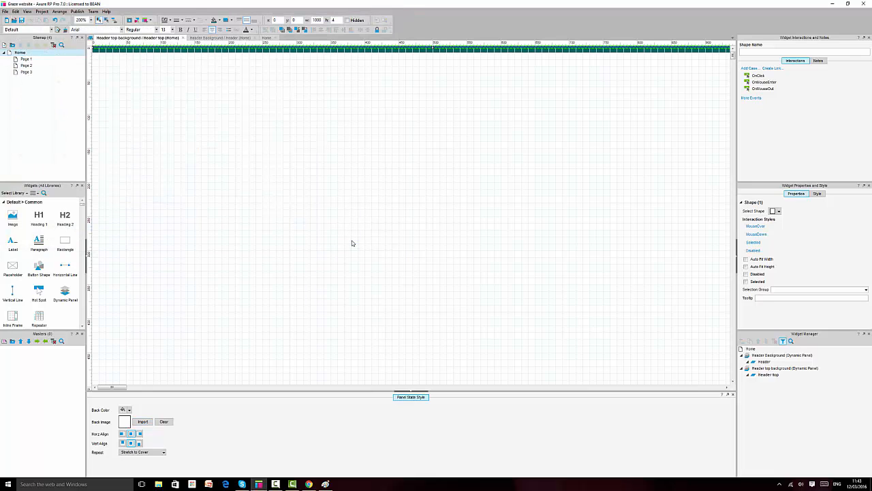
left_click(353, 243)
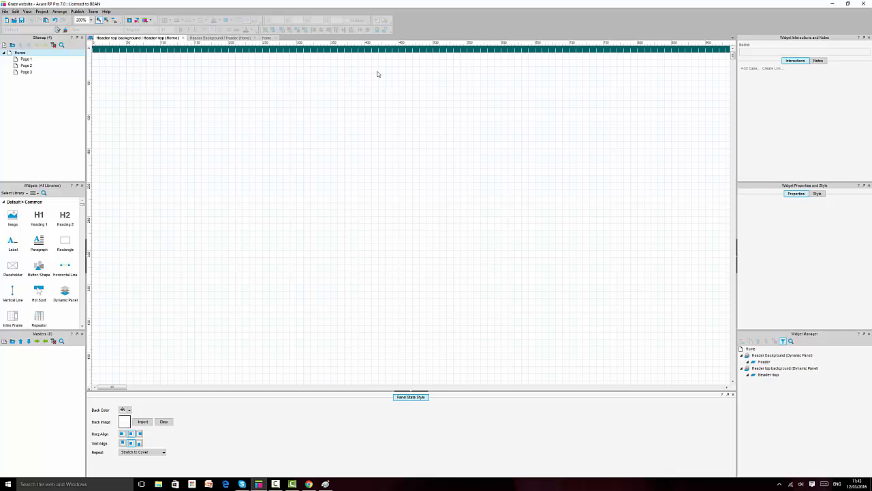
Step: Close the Header top and Header states, leaving only the Home page open
left_click(182, 38)
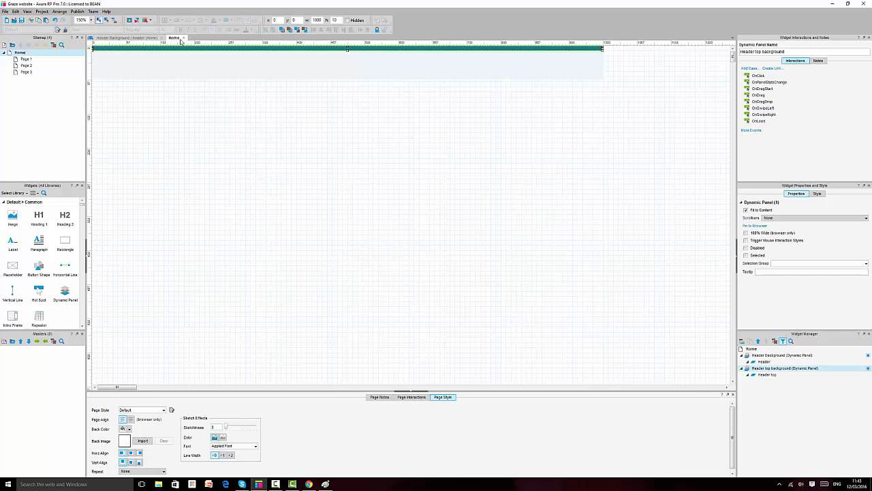
left_click(228, 85)
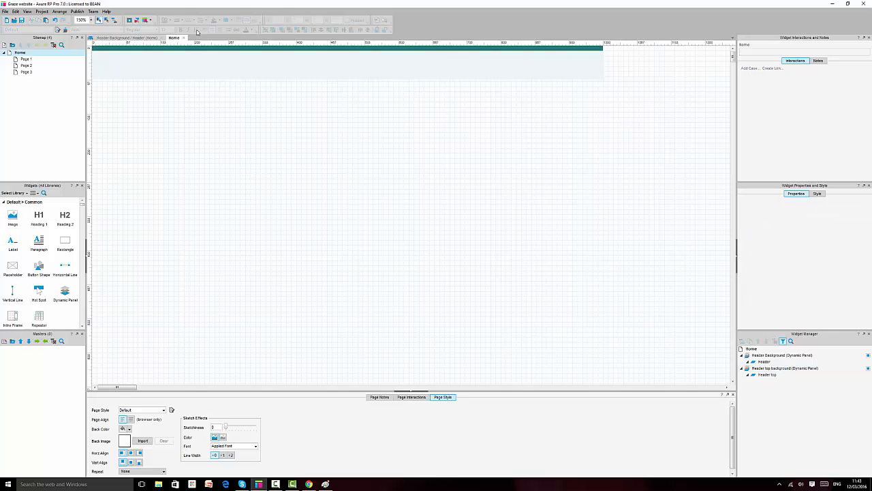
left_click(161, 37)
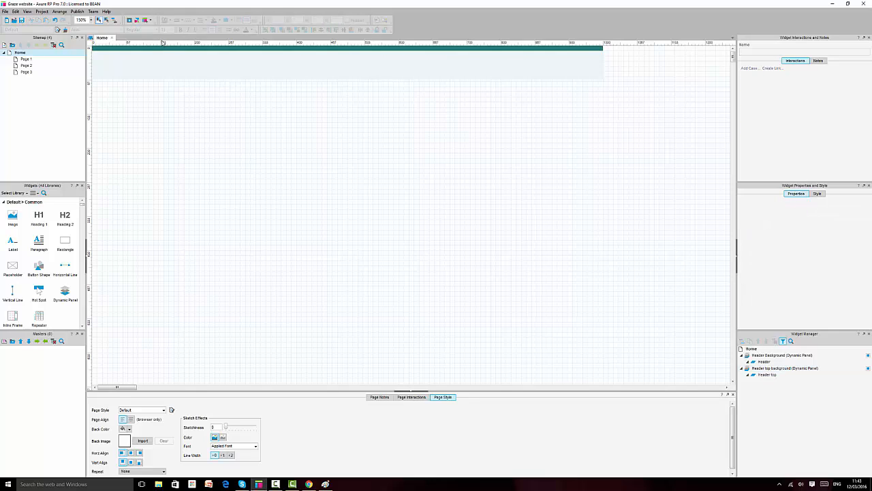
Step: Set the height of the Header top background panel to 5 px
left_click(161, 47)
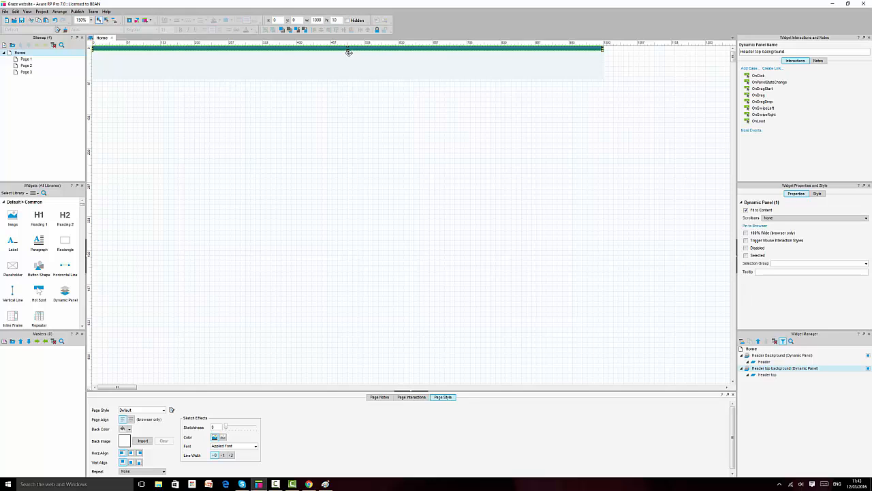
left_click_drag(348, 50, 347, 47)
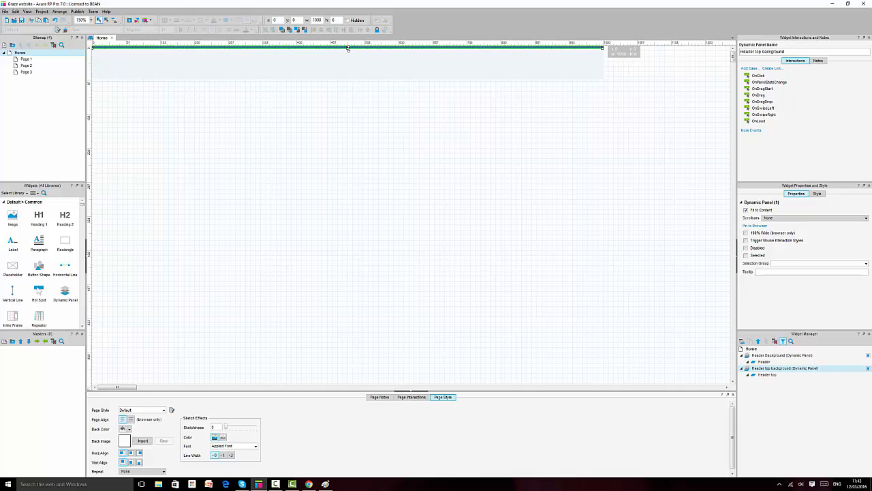
left_click(336, 20)
key("Return")
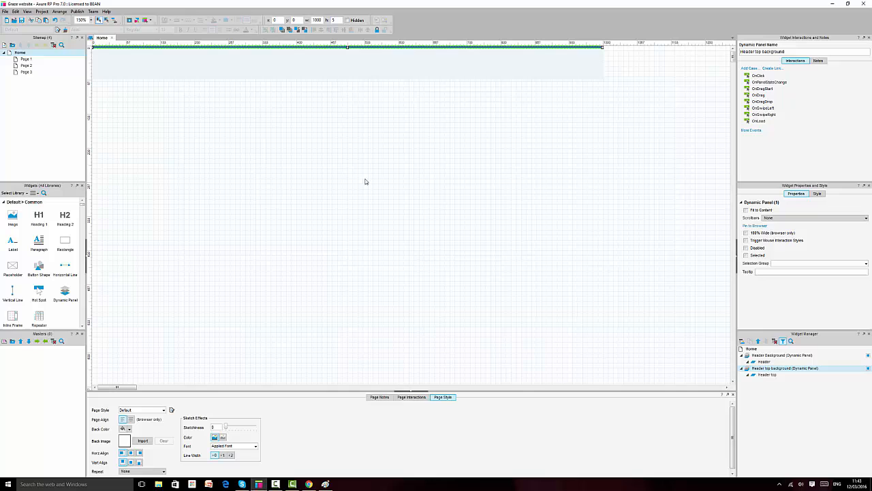
Step: Set the Header top background panel to 100% wide and pin it to the browser window with horizontal Center and vertical Top
left_click(561, 243)
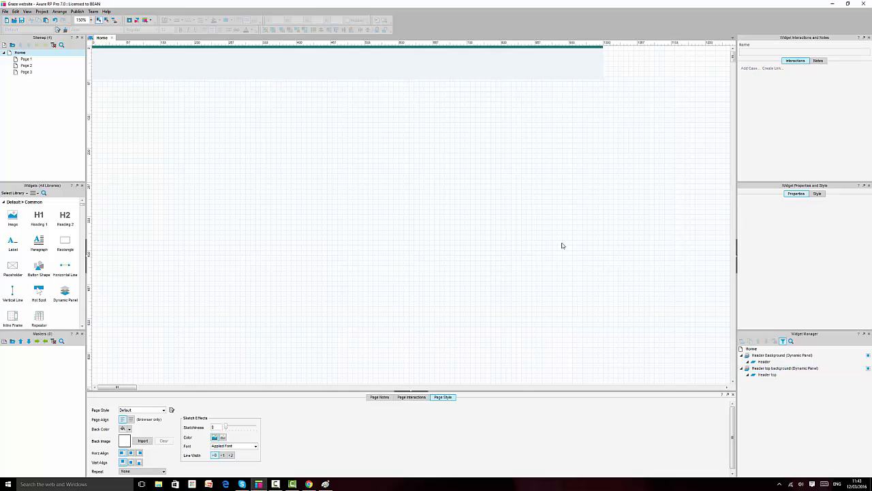
left_click(309, 483)
left_click(259, 484)
left_click(403, 47)
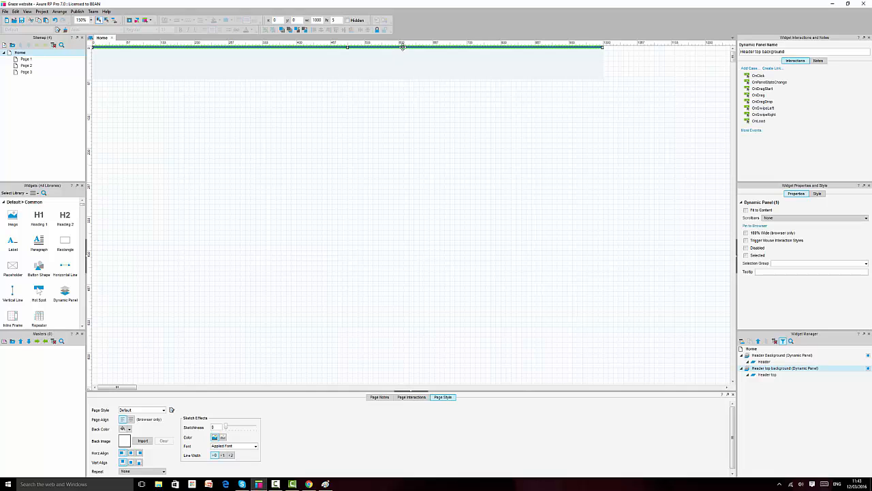
left_click(755, 225)
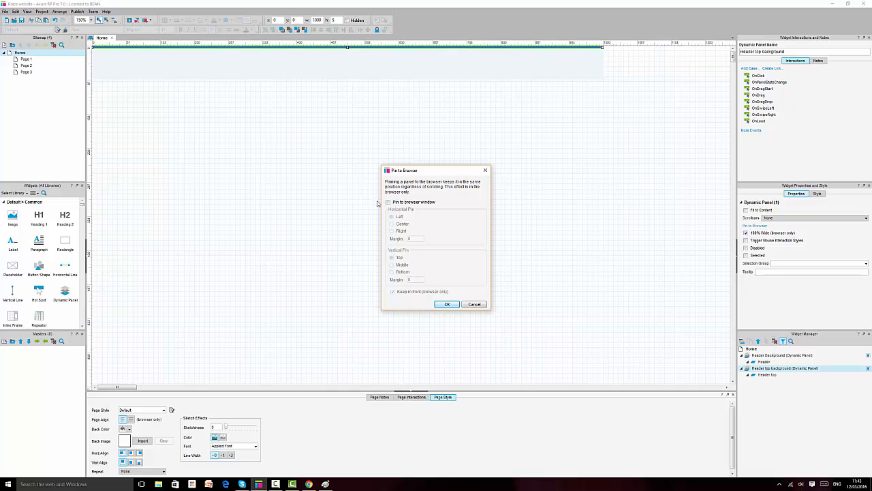
left_click(388, 203)
left_click(447, 304)
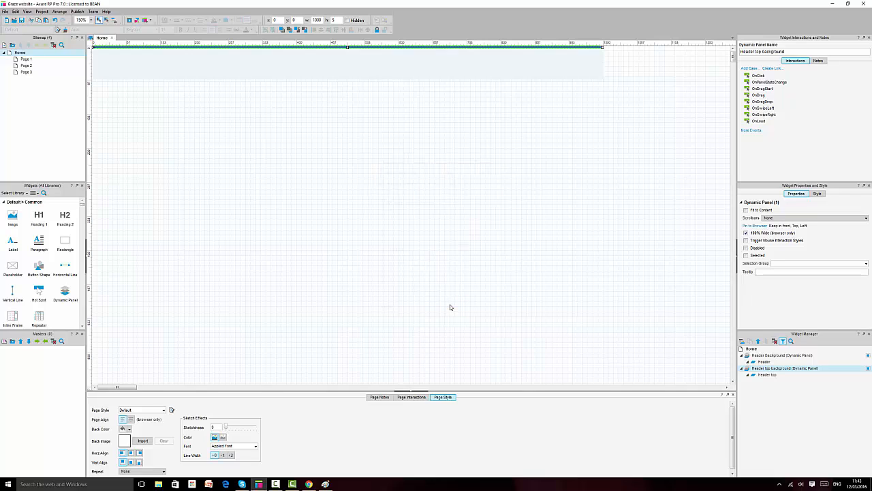
left_click(754, 225)
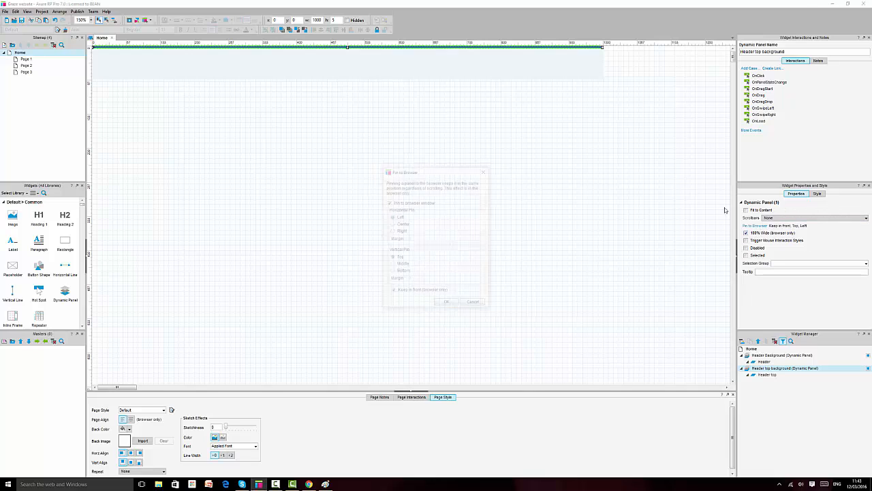
left_click(445, 303)
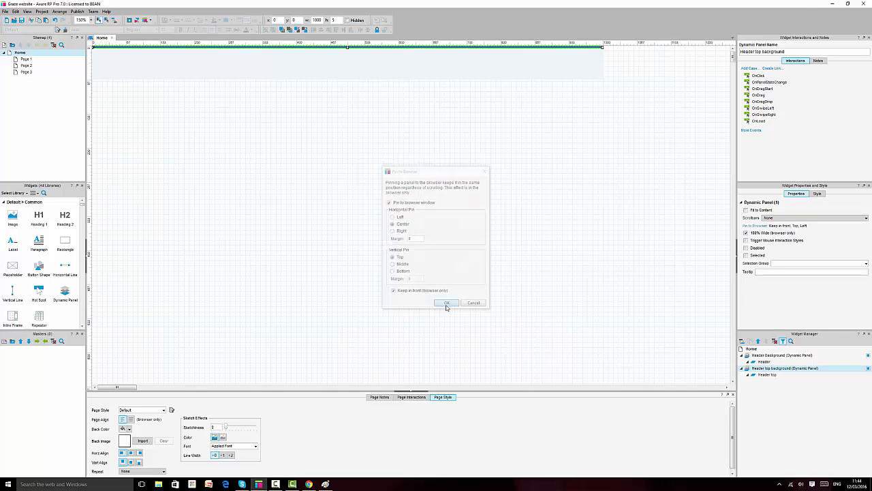
Step: Switch to Chrome, reload the Home prototype preview and compare its header with the graze website
left_click(310, 483)
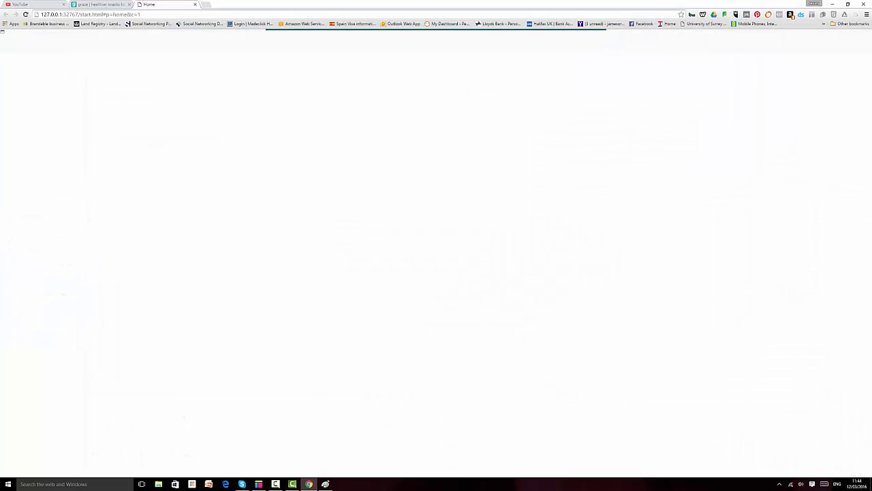
left_click(25, 14)
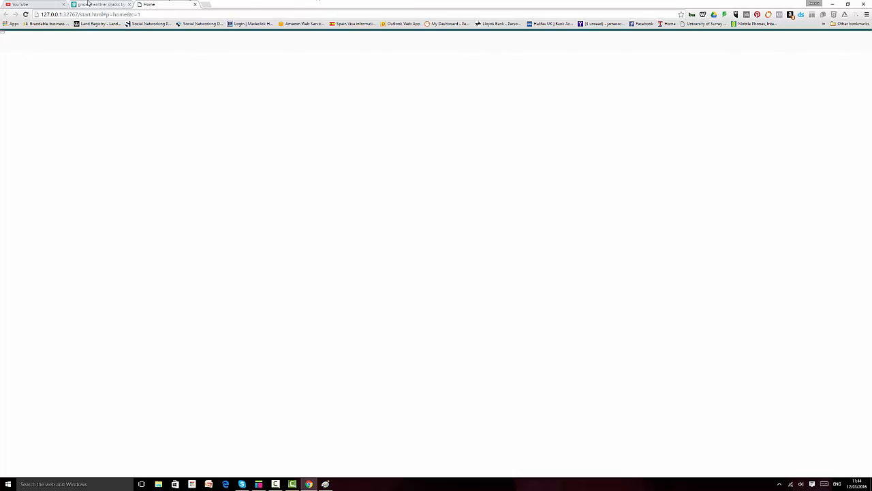
left_click(124, 4)
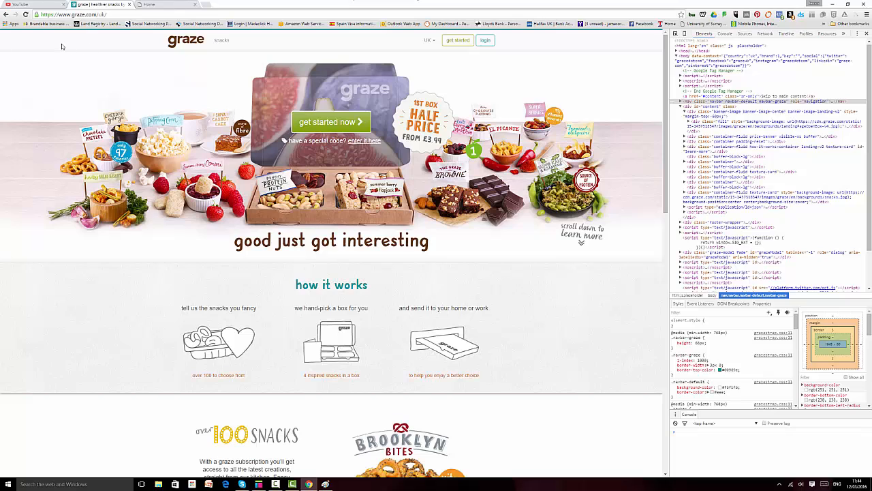
left_click(165, 4)
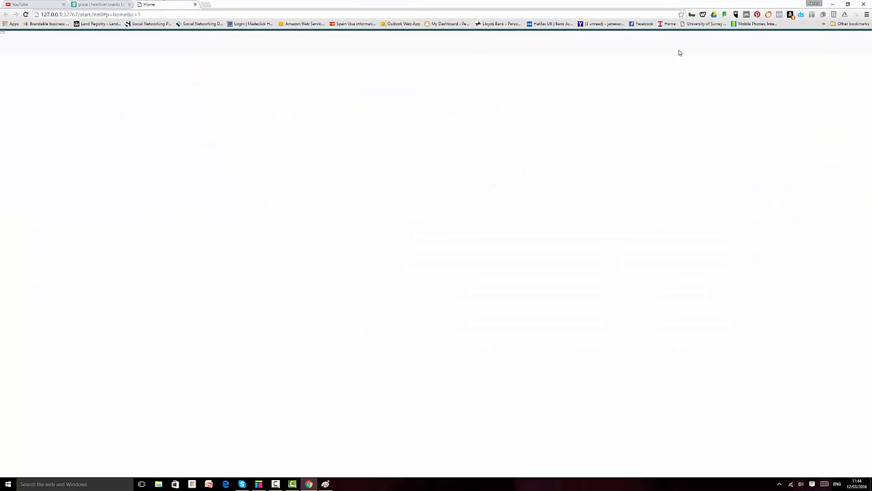
Step: Inspect the graze logo in the live website's header to read its pixel dimensions
left_click(109, 4)
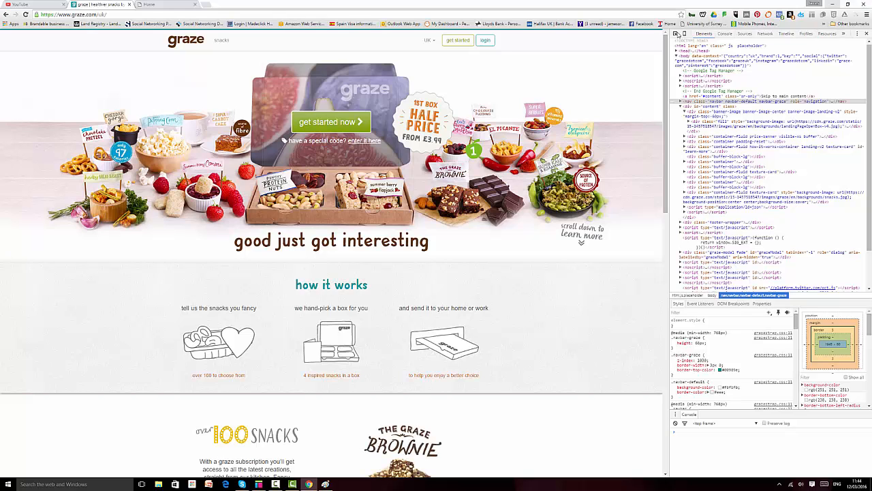
left_click(675, 34)
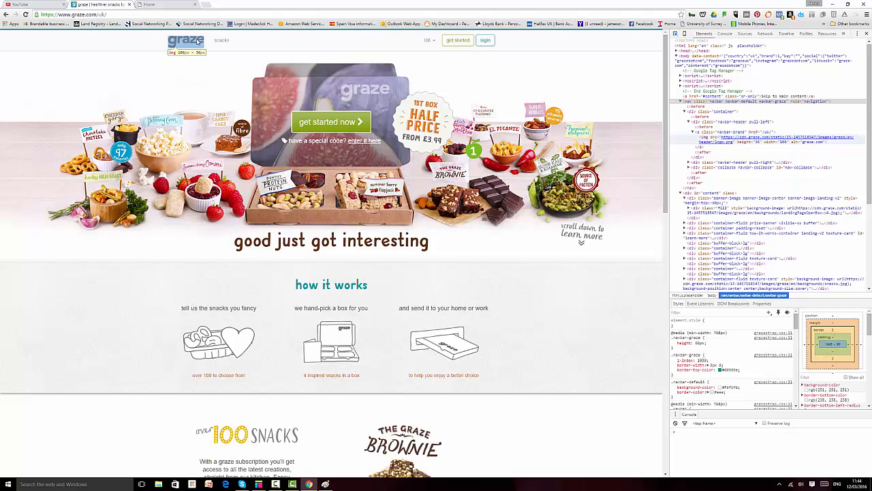
right_click(198, 42)
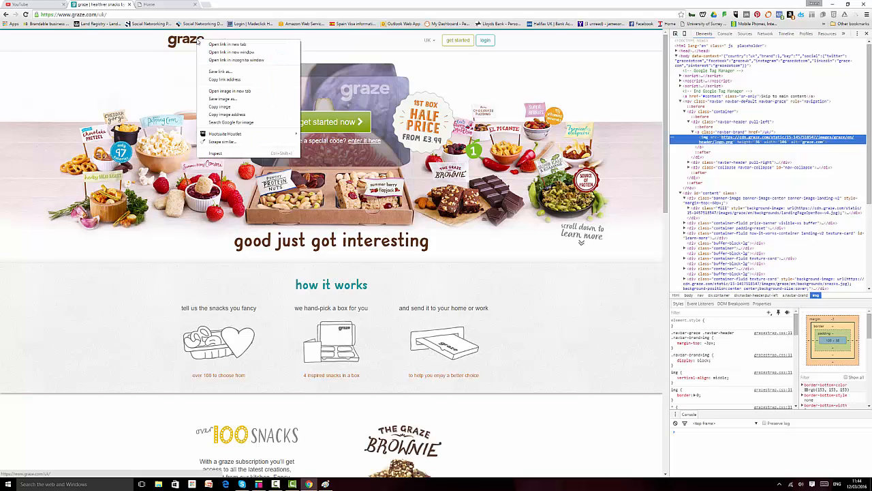
left_click(153, 71)
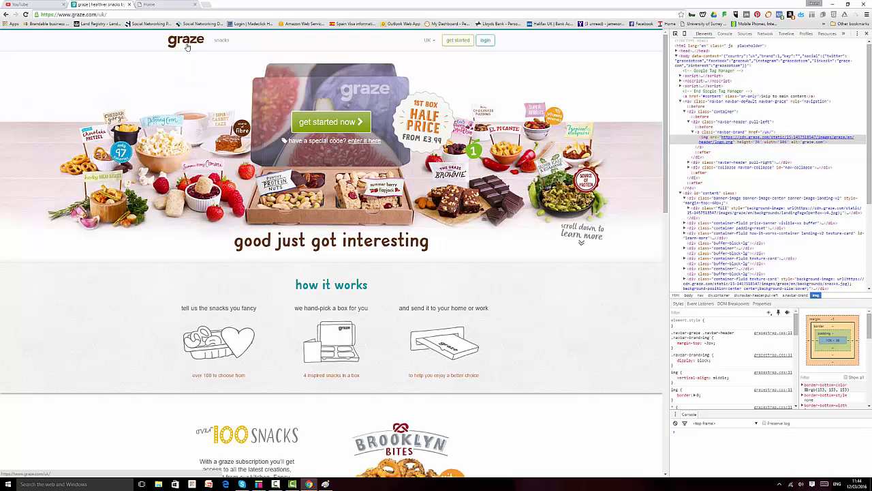
left_click(675, 34)
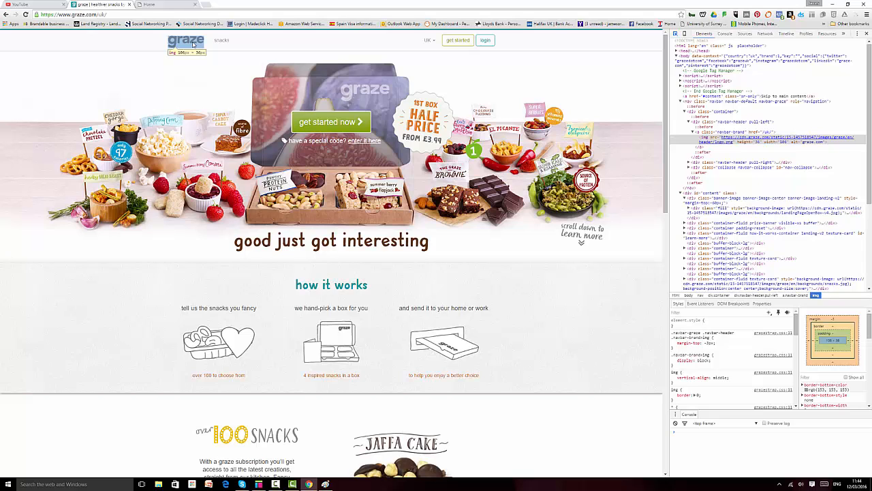
Step: Switch to Axure, place an Image widget on the Home page and size it to 106 px wide by 36 px high
left_click(259, 484)
left_click_drag(12, 217, 133, 134)
left_click(316, 21)
type("10")
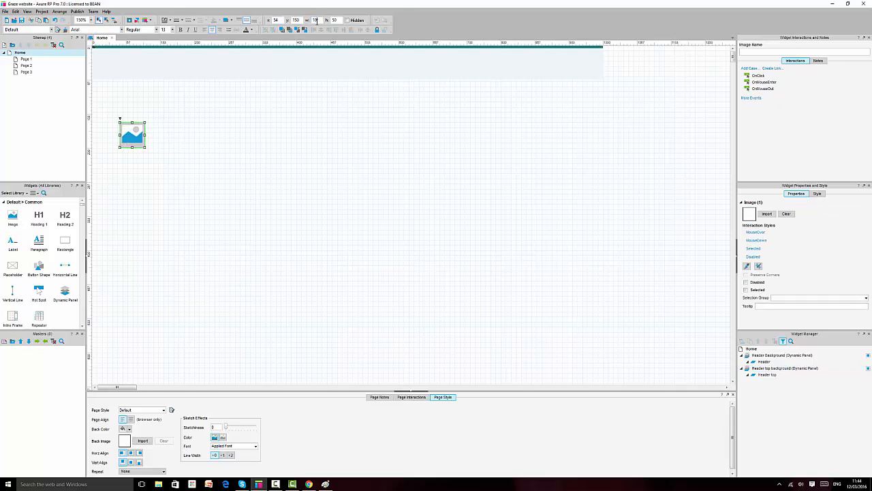
type("6")
key("Tab")
key("Return")
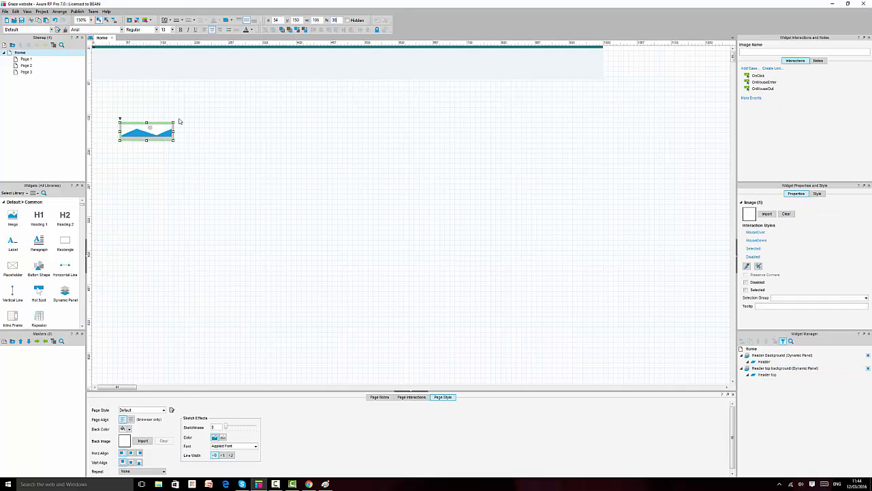
Step: Move the image placeholder onto the header's left end at x 10, y 15
left_click(152, 133)
left_click_drag(152, 133, 130, 69)
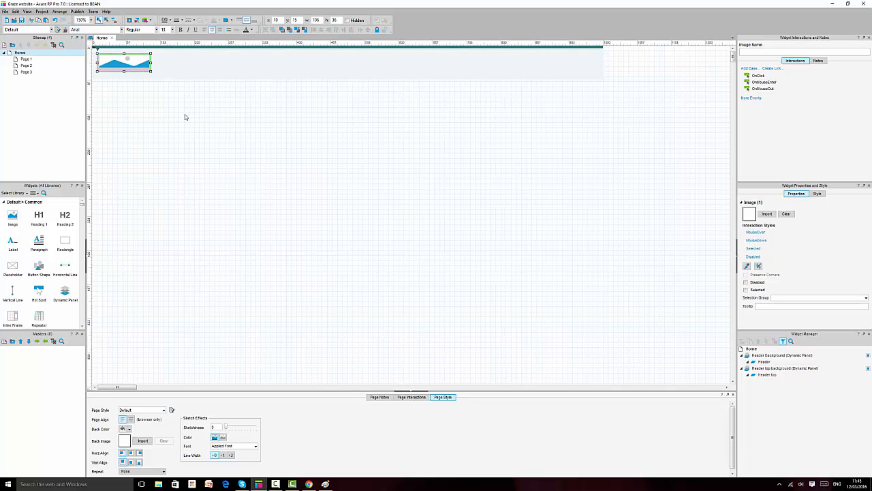
left_click(185, 117)
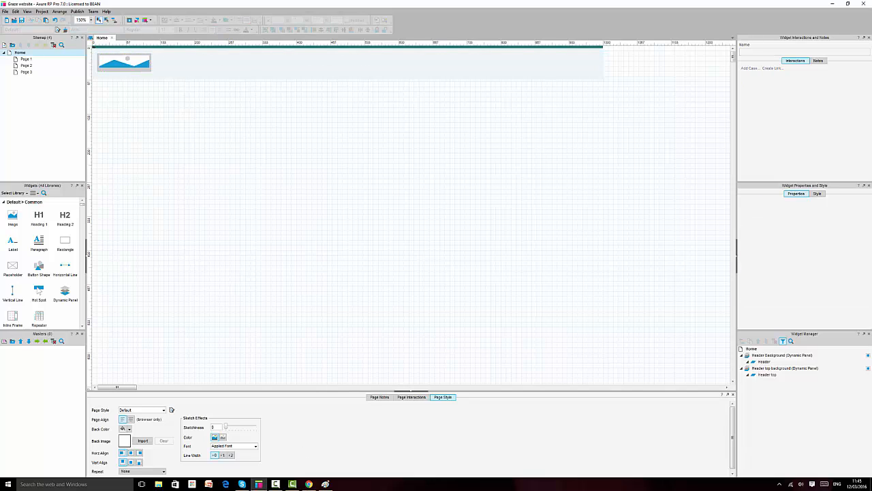
Step: Switch to Chrome and reload the Home prototype preview to check for the image placeholder in the header
left_click(309, 484)
left_click(25, 14)
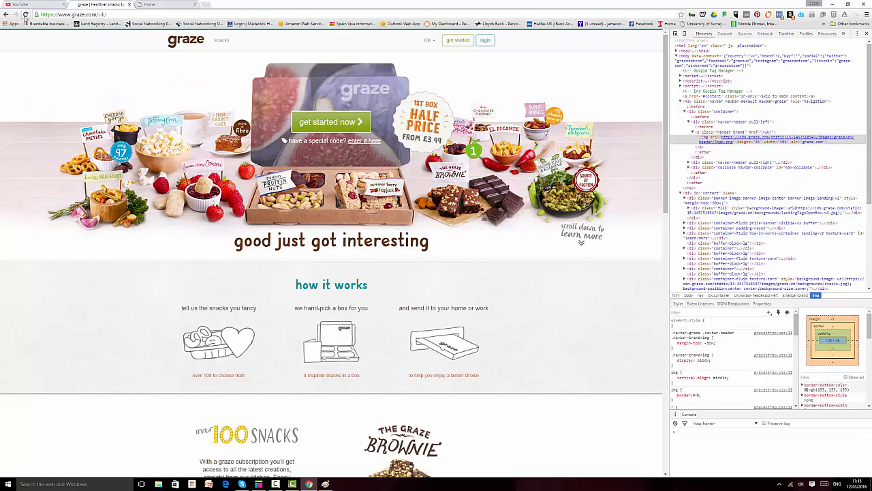
left_click(163, 4)
left_click(25, 15)
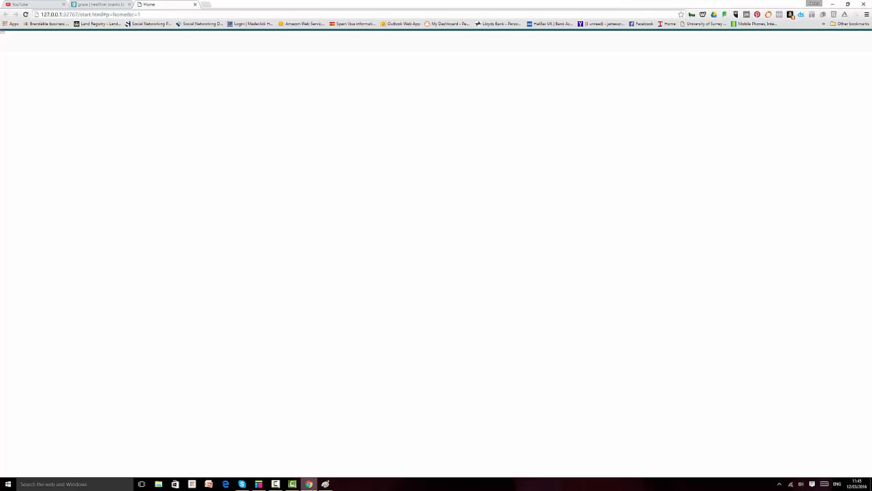
Step: Back in Axure, cut the image placeholder from the Home page and paste it into the Header state of the Header Background panel
left_click(310, 484)
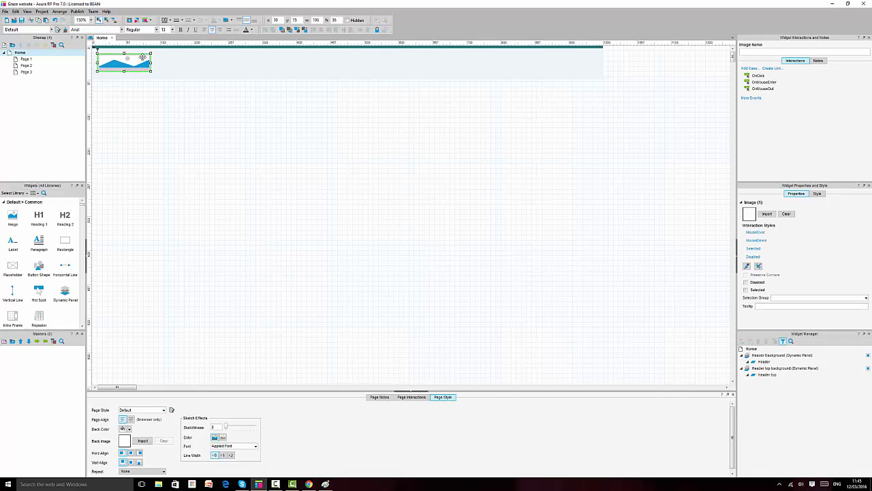
key("Delete")
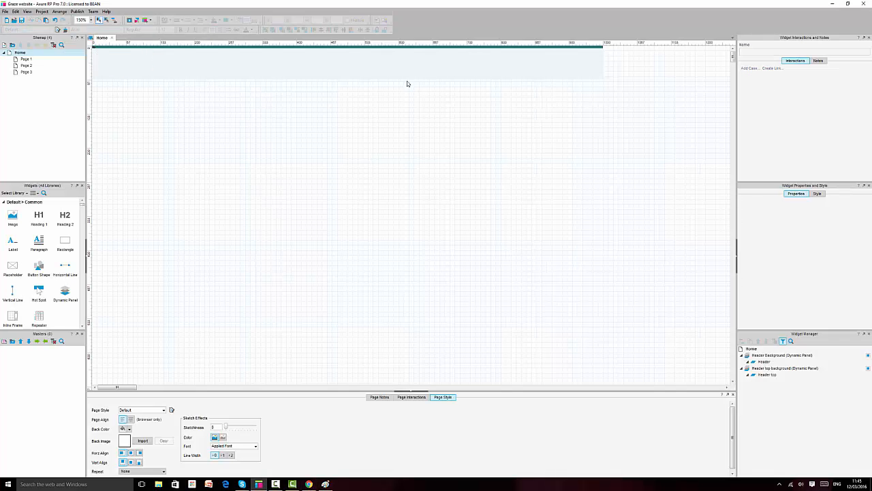
left_click(406, 66)
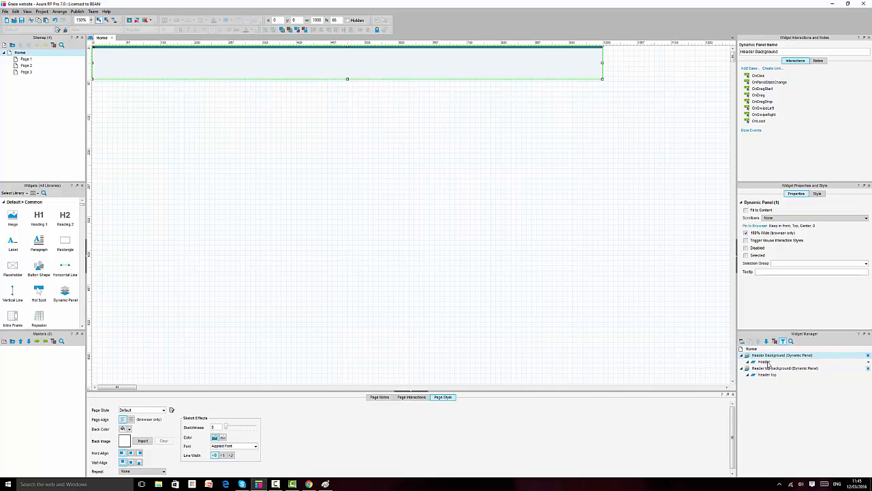
double_click(766, 362)
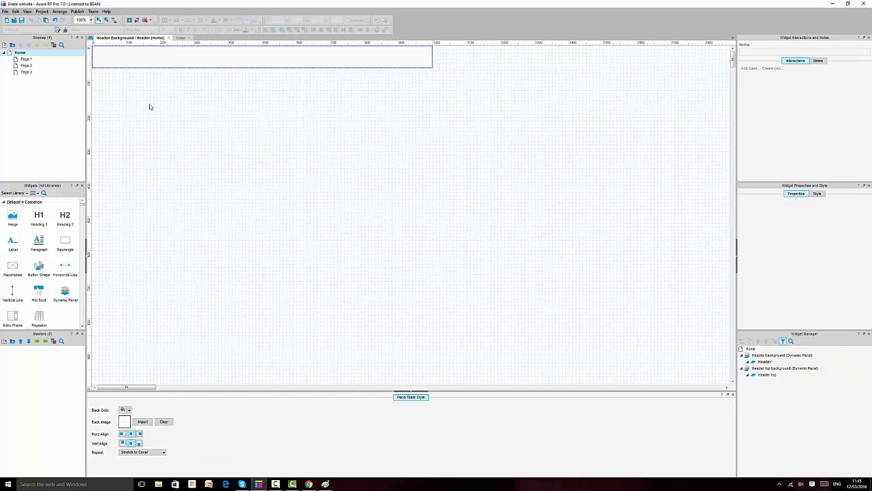
key("ctrl+v")
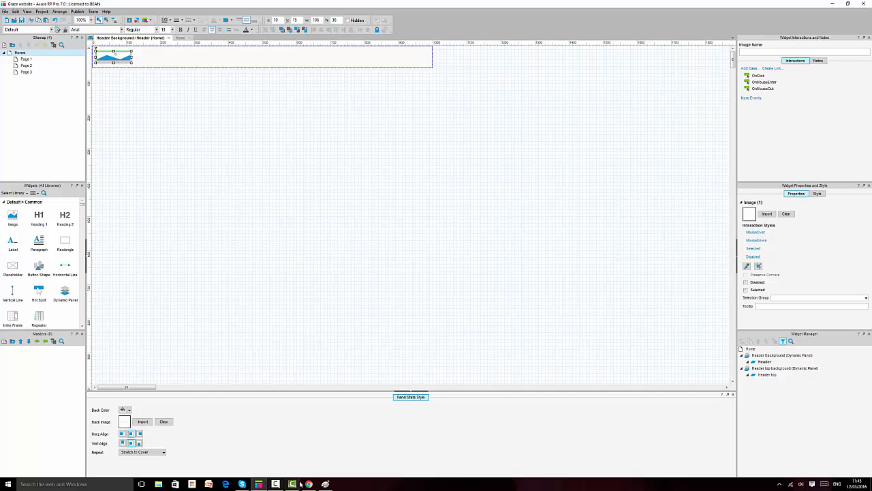
Step: Reload the prototype preview in Chrome and compare the image placeholder's position with the logo on the graze website
left_click(309, 484)
left_click(26, 14)
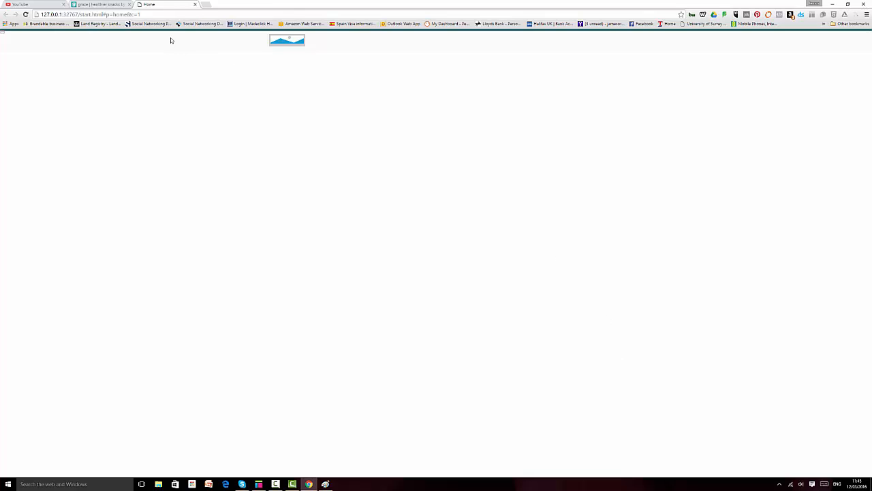
left_click(96, 4)
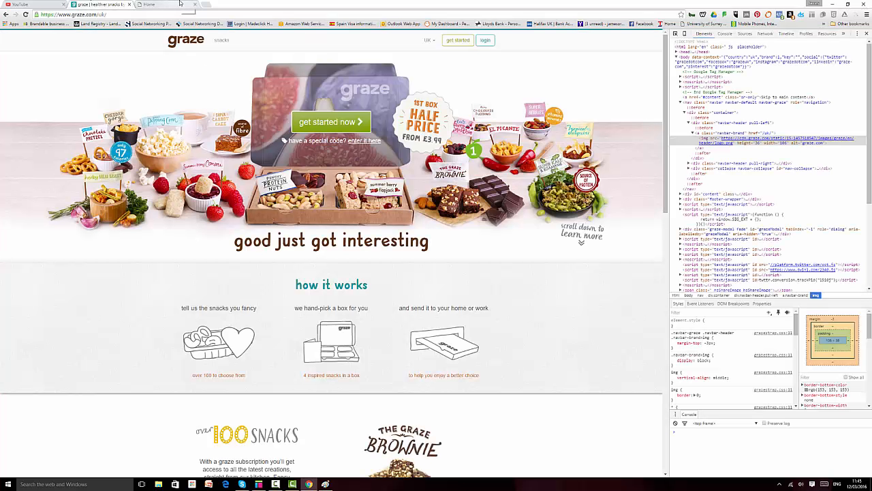
left_click(180, 5)
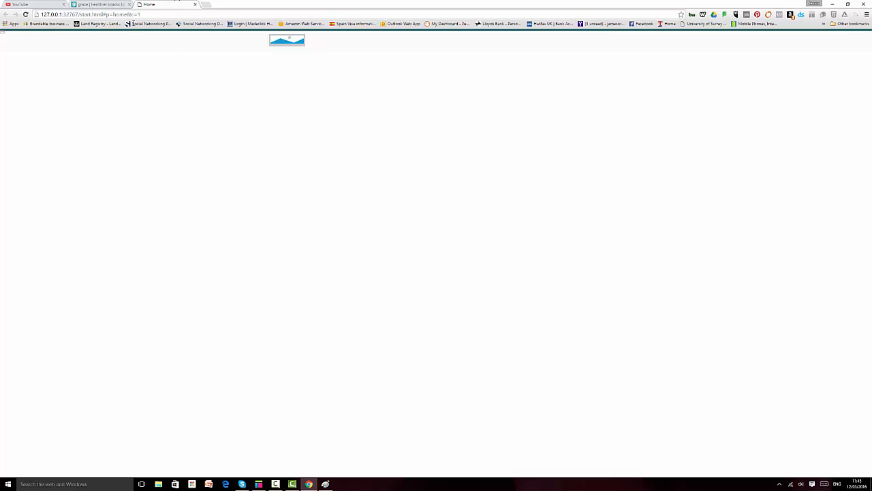
left_click(106, 4)
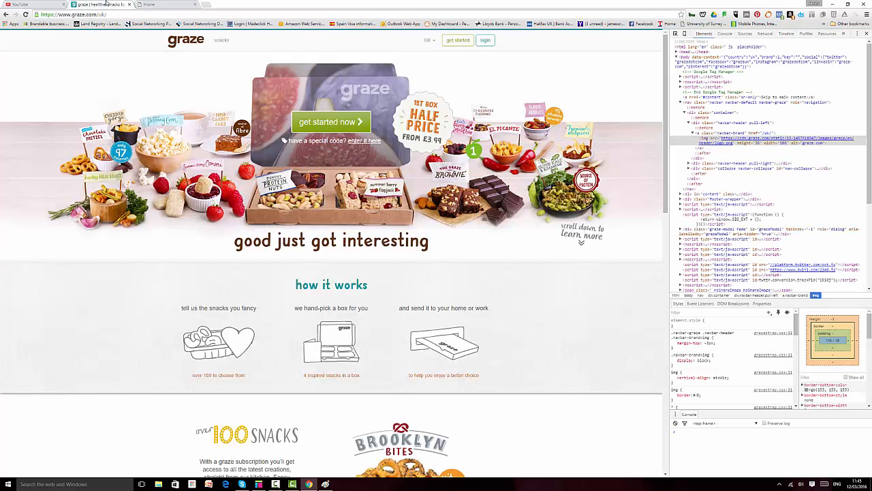
left_click(170, 4)
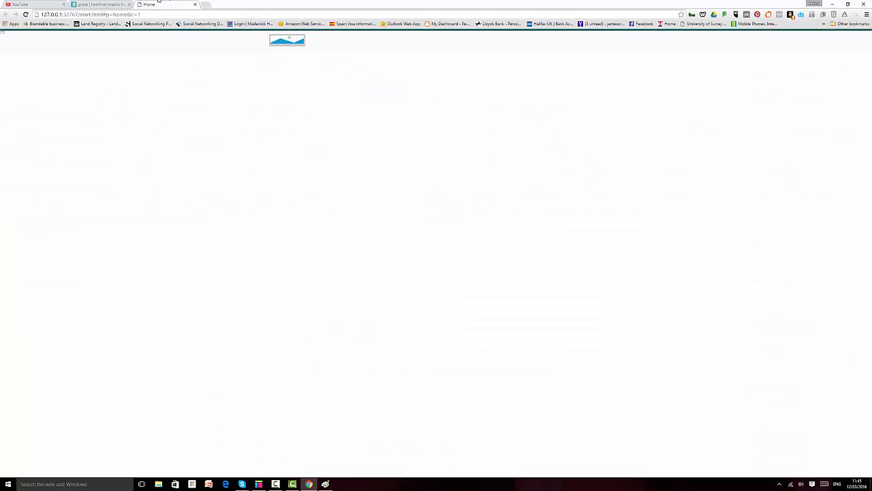
left_click(103, 4)
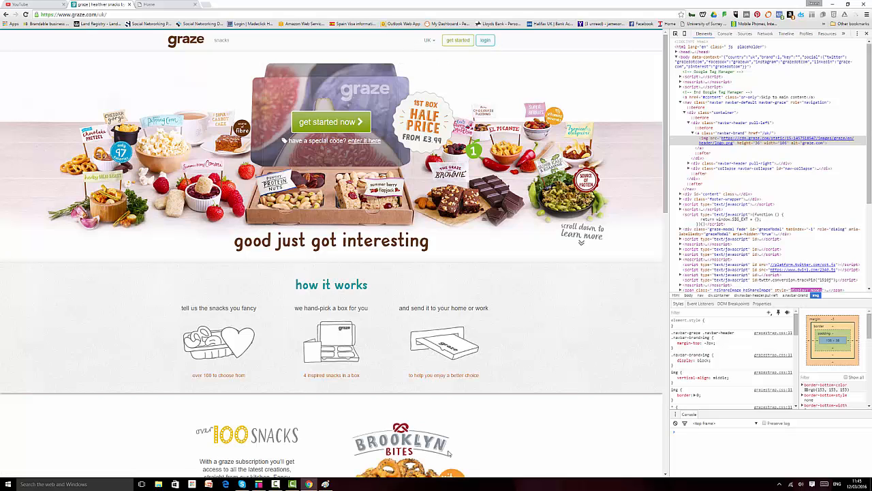
Step: Switch to Axure and place a Button Shape widget on the Header state's canvas at about x 380, y 420
mouse_move(325, 485)
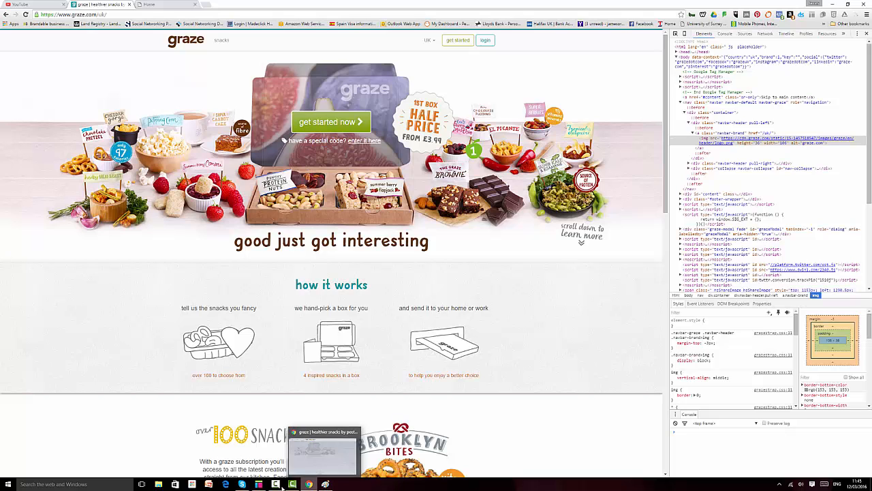
left_click(259, 484)
left_click(335, 247)
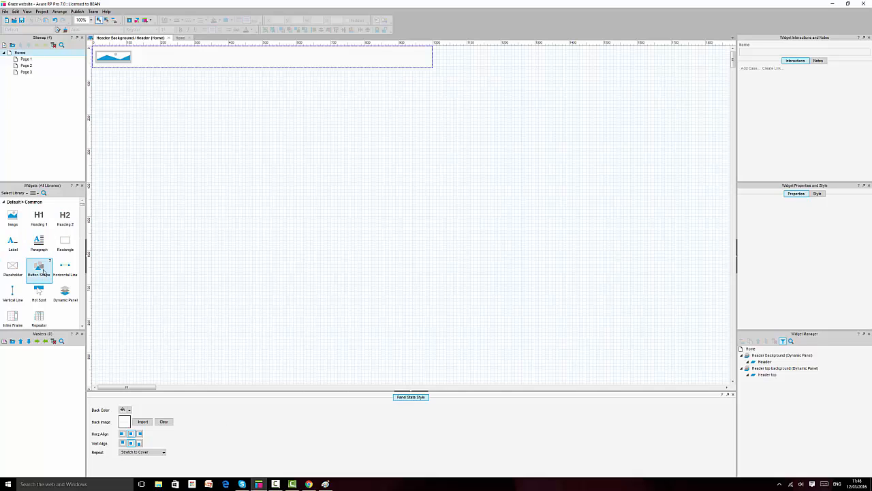
left_click_drag(43, 271, 225, 192)
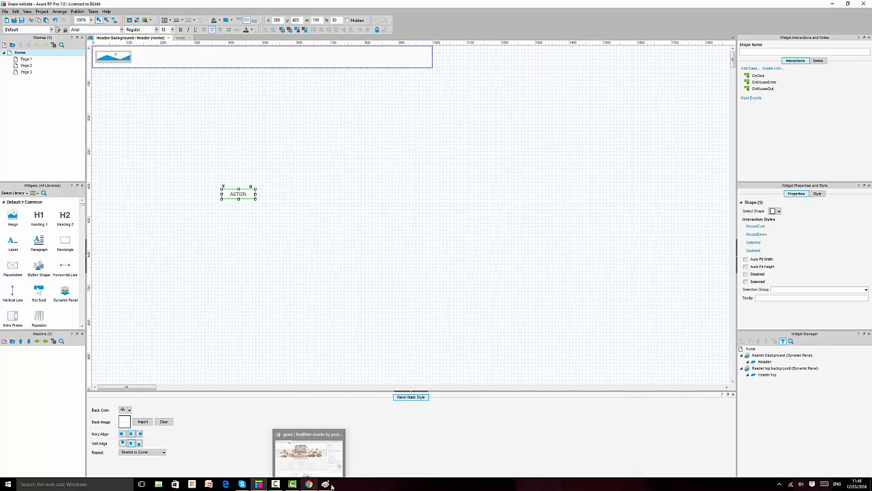
Step: Measure the graze website's header "get started" button in Chrome and resize the new Axure button to 94 wide and 35 high
left_click(308, 453)
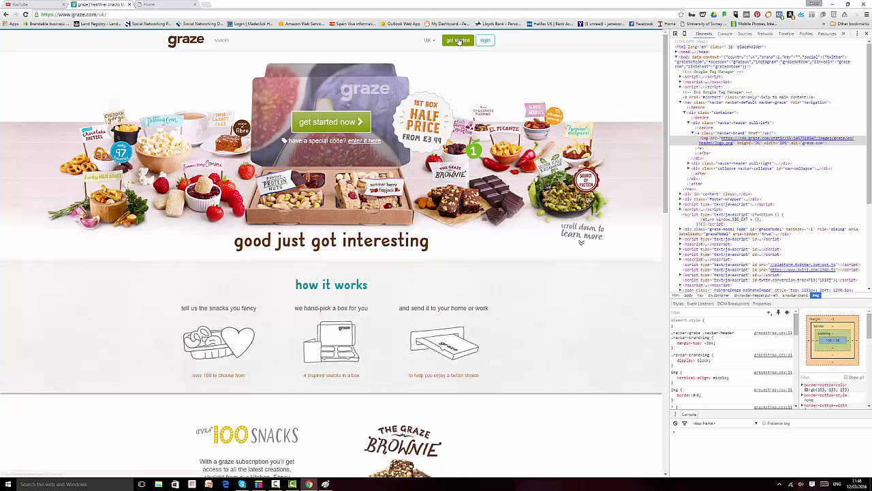
left_click(675, 33)
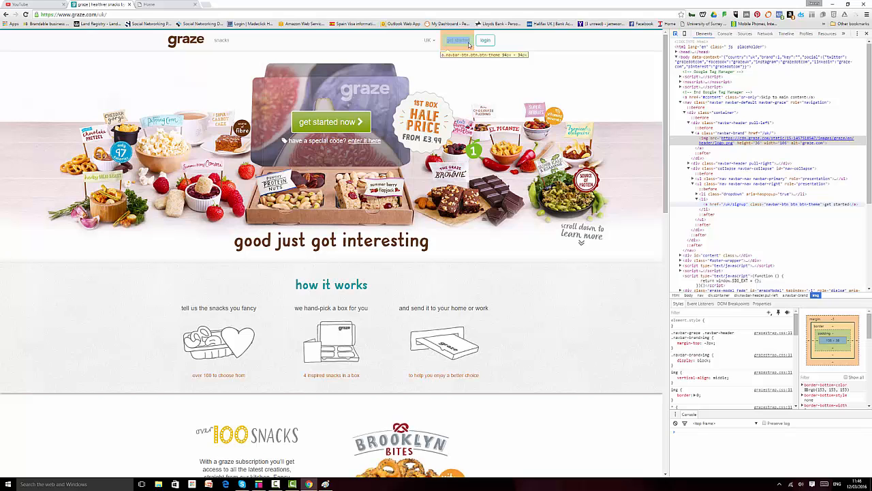
left_click(259, 484)
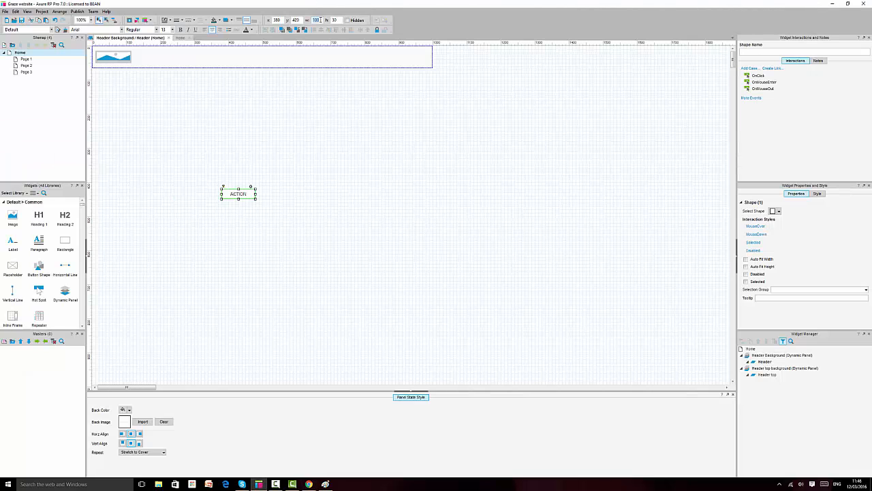
key("Tab")
type("35")
Step: Check the header buttons on the graze website in Chrome and label the Axure button "get started"
left_click(308, 484)
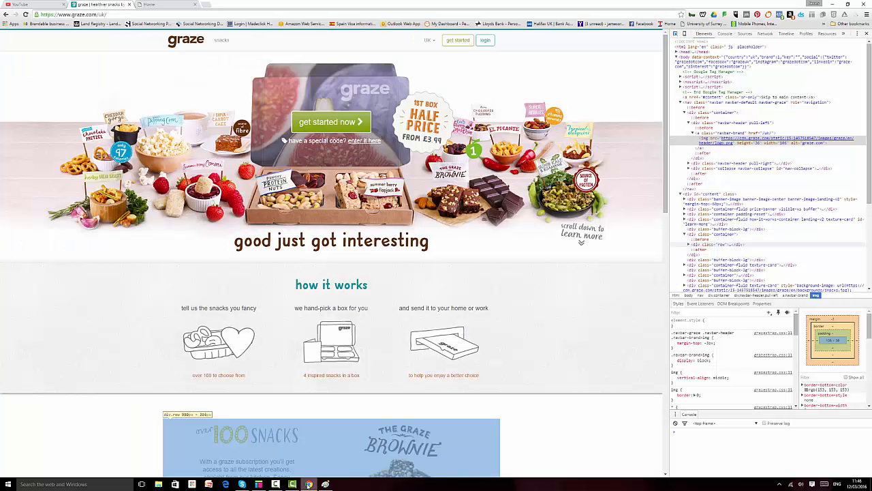
left_click(308, 483)
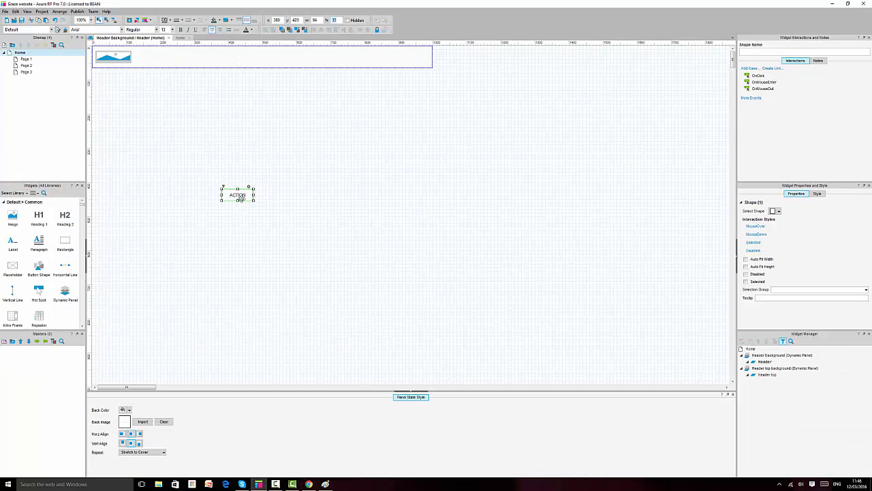
double_click(243, 194)
type("d")
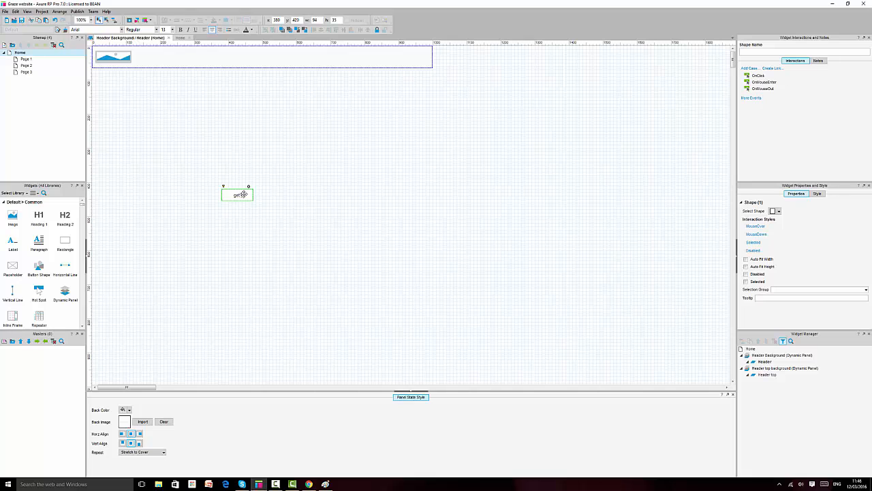
type("et started")
left_click(304, 295)
left_click(236, 196)
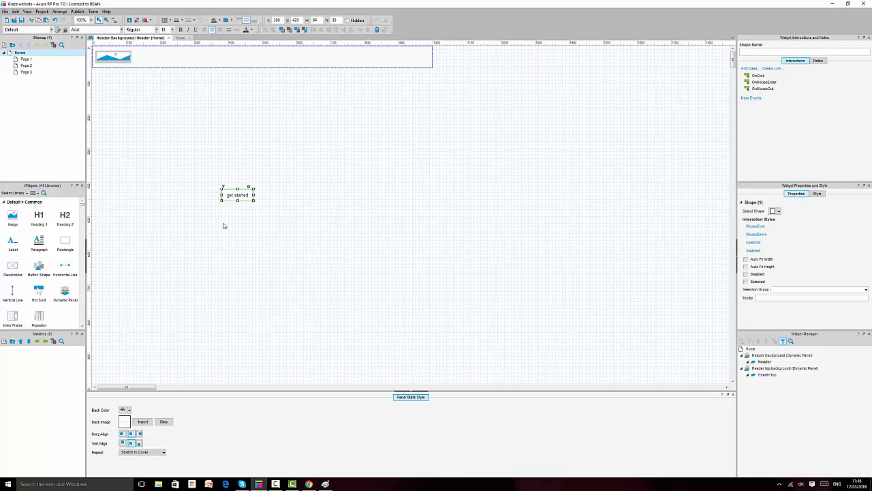
Step: Look at the button lettering on the graze website in Chrome and set the Axure "get started" button's font to Calibri
left_click(308, 484)
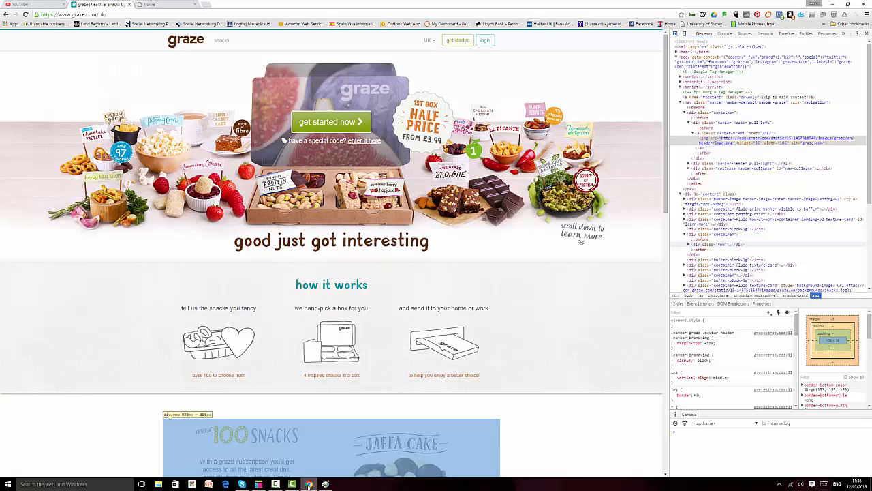
left_click(308, 485)
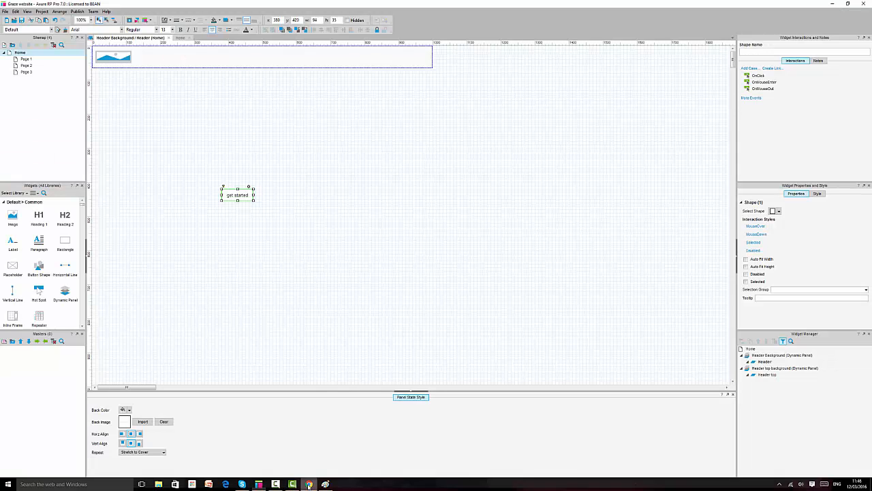
left_click(290, 194)
left_click(236, 195)
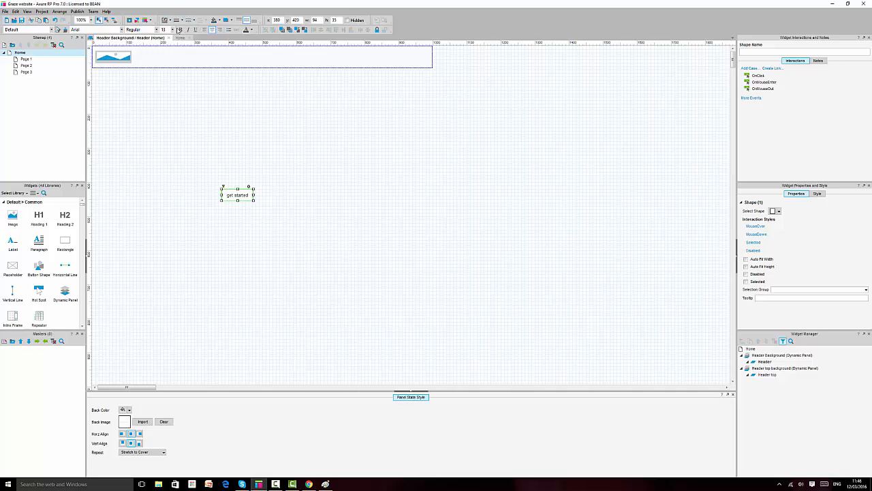
left_click(122, 30)
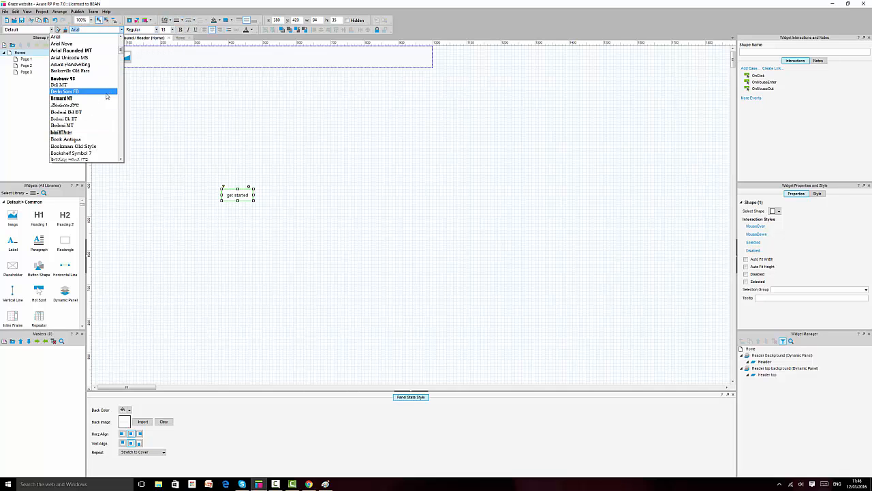
scroll(67, 127, "down", 3)
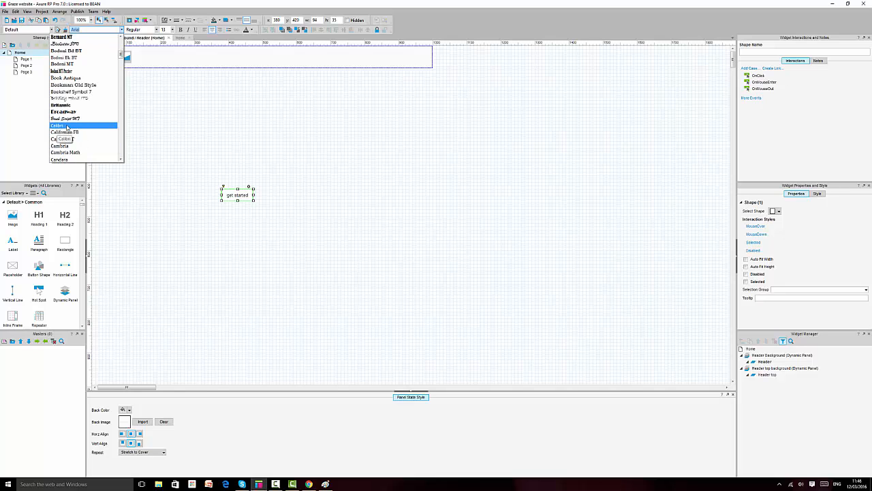
left_click(66, 127)
Step: Set the "get started" button's font size to 16, leaving its text colour as is
left_click(172, 30)
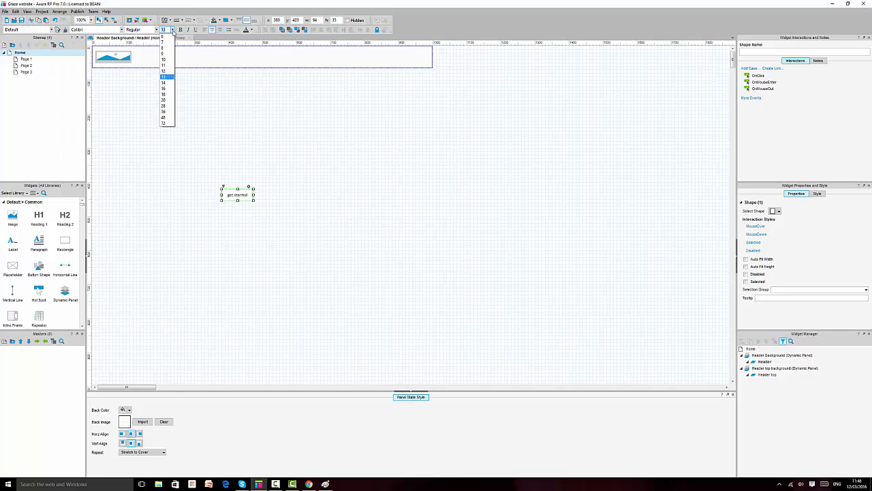
left_click(165, 30)
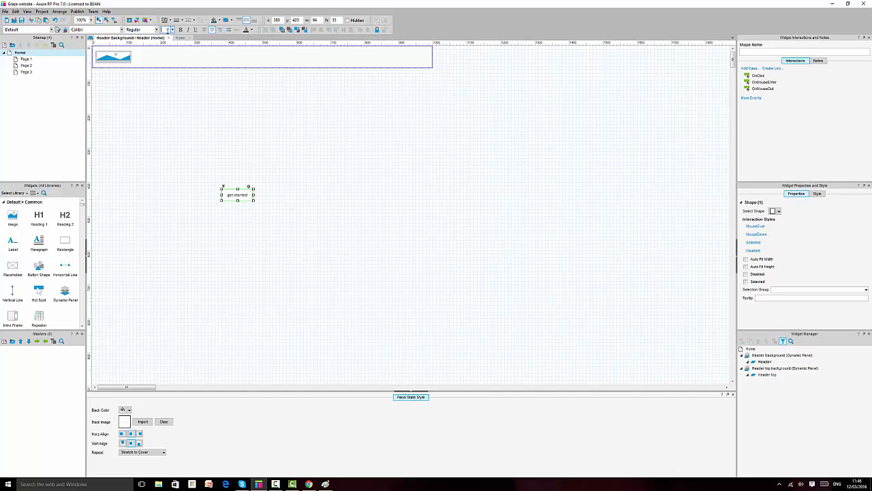
type("16")
key("Return")
left_click(252, 31)
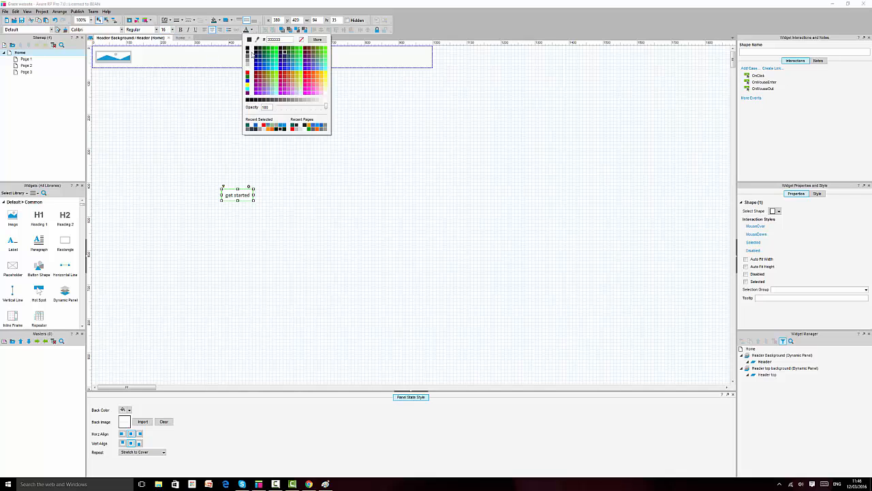
left_click(329, 171)
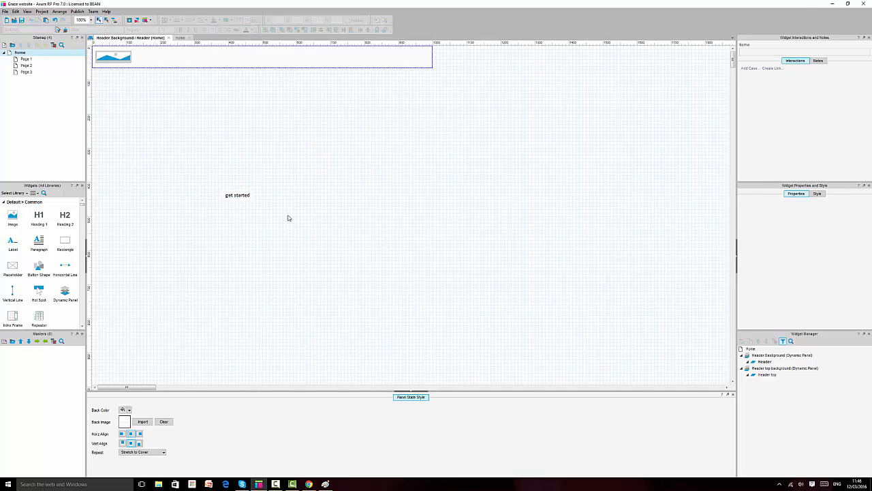
Step: Move the "get started" button into the header area at about x 770, y 16
left_click(235, 195)
left_click_drag(238, 201, 376, 61)
left_click(430, 120)
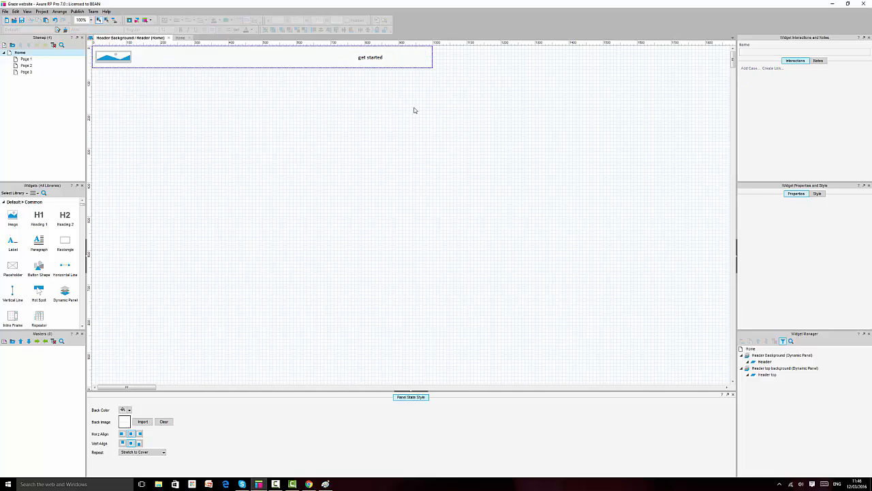
left_click(372, 57)
Step: Duplicate the "get started" button at about x 880 in the header, label the copy "Login" and compare it with graze in Chrome
left_click(307, 484)
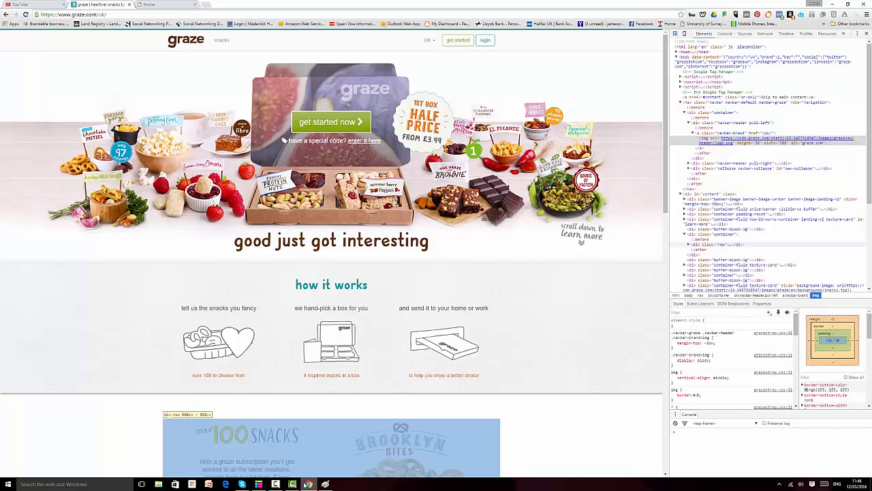
left_click(307, 484)
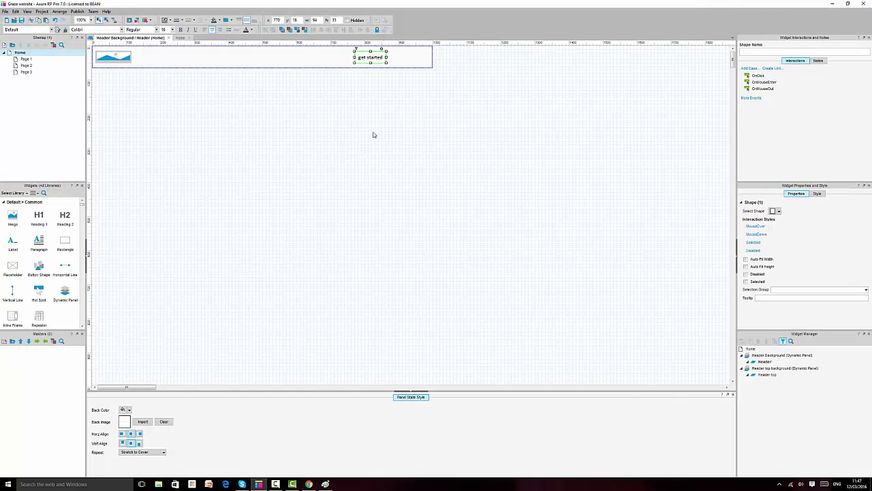
left_click_drag(365, 56, 407, 58)
double_click(409, 58)
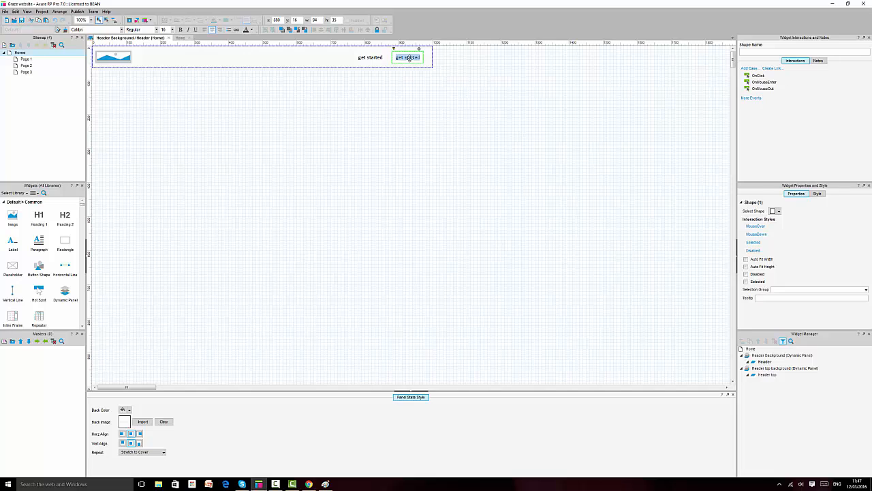
type("Login")
left_click(309, 484)
left_click(308, 483)
Step: Try capitalising the first button's label as "Get started" and undo the change
double_click(361, 58)
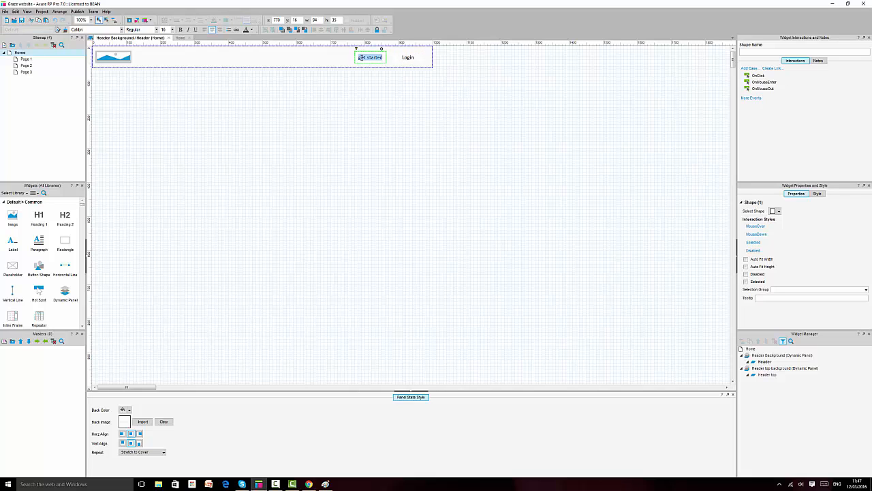
left_click(361, 57)
key("BackSpace")
type("G")
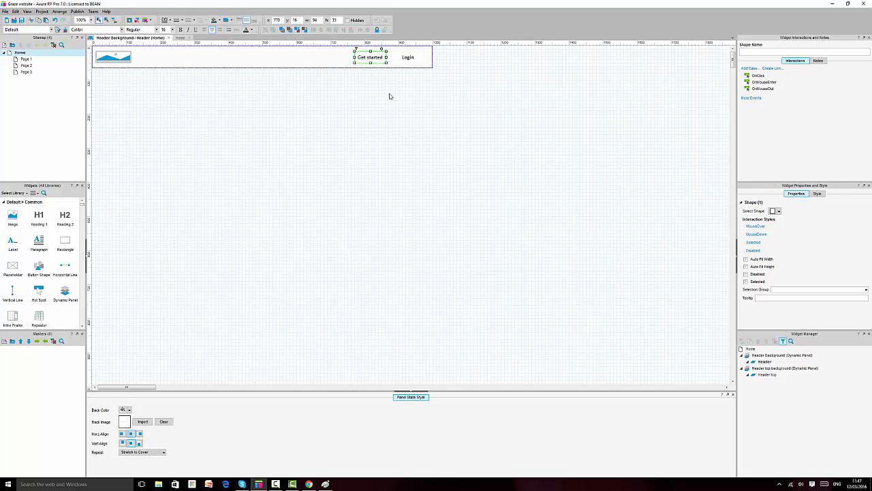
left_click(390, 94)
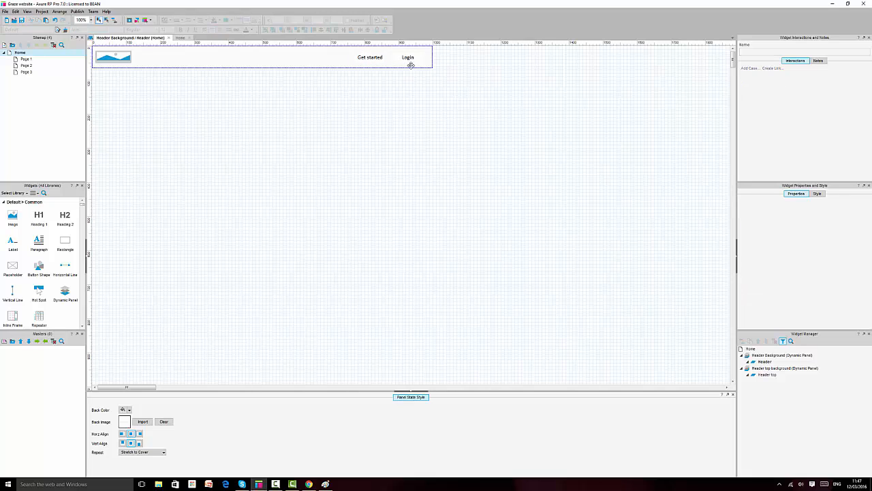
key("ctrl+z")
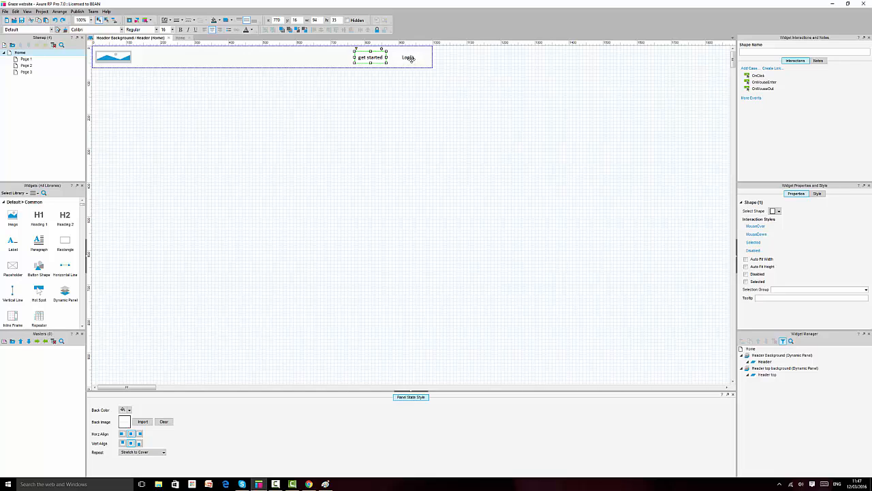
Step: Change the second button's label to lowercase "login" and narrow the button to about 74 wide
double_click(408, 58)
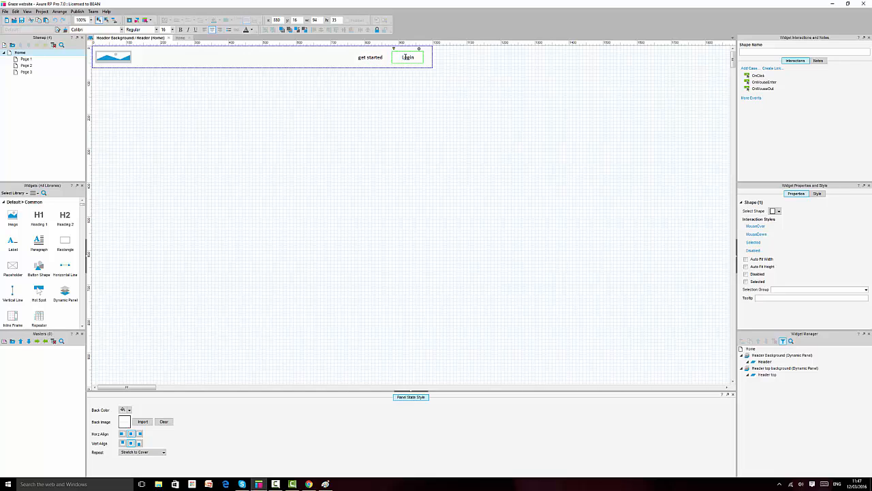
key("Escape")
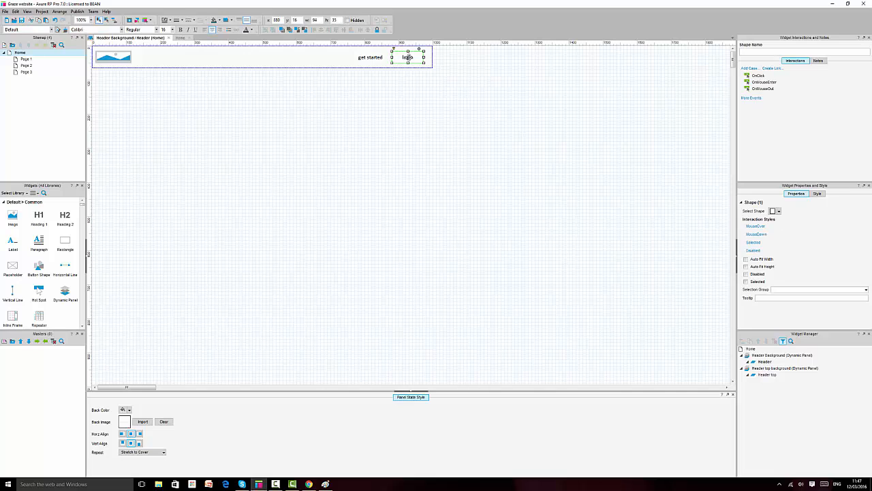
mouse_move(394, 51)
left_mouse_down()
mouse_move(383, 59)
mouse_move(397, 60)
left_mouse_up()
Step: Move the "get started" button directly beside the "login" button at about x 806 and give both buttons a thin border line
left_click(368, 59)
left_click(411, 58, "shift")
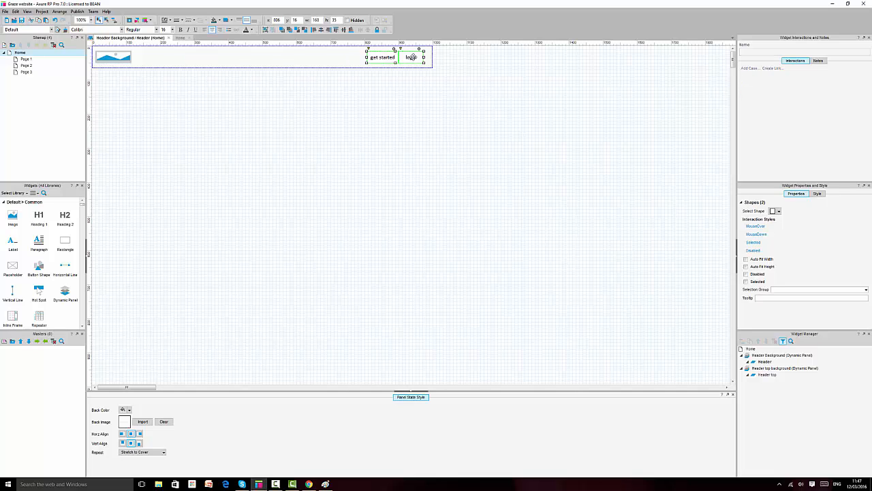
left_click(309, 484)
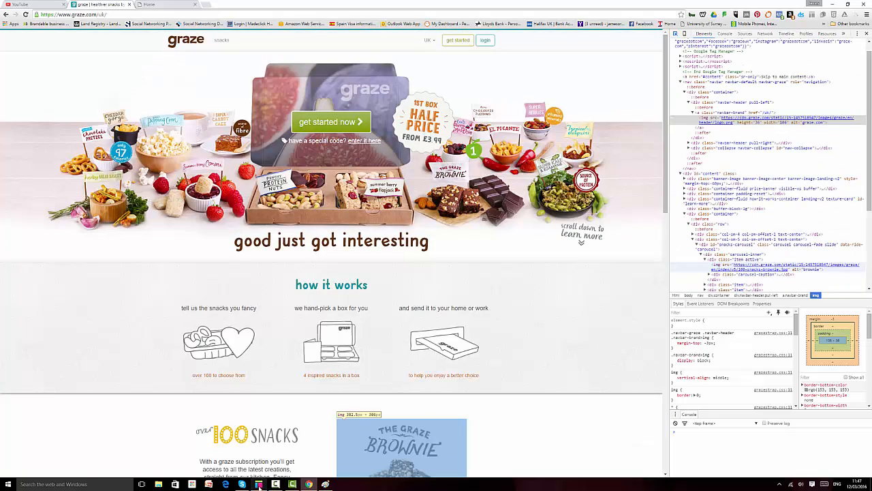
left_click(258, 484)
left_click(390, 58, "ctrl")
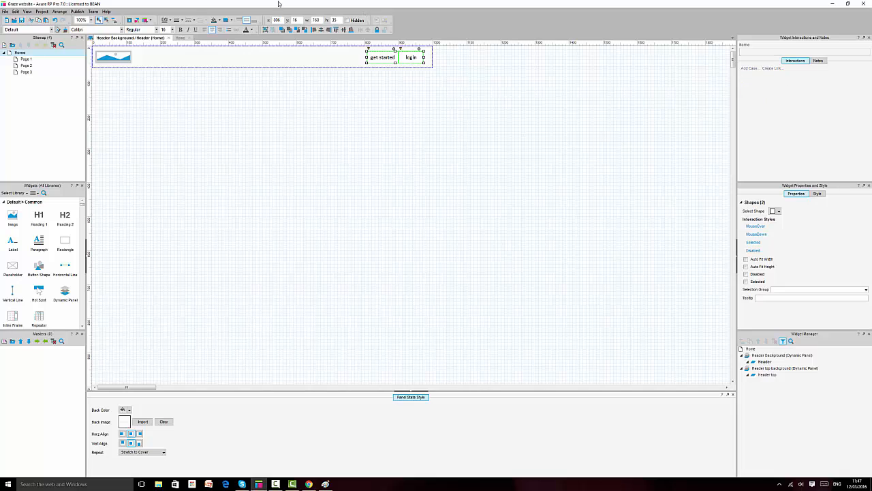
left_click(180, 20)
left_click(179, 36)
left_click(170, 21)
left_click(523, 283)
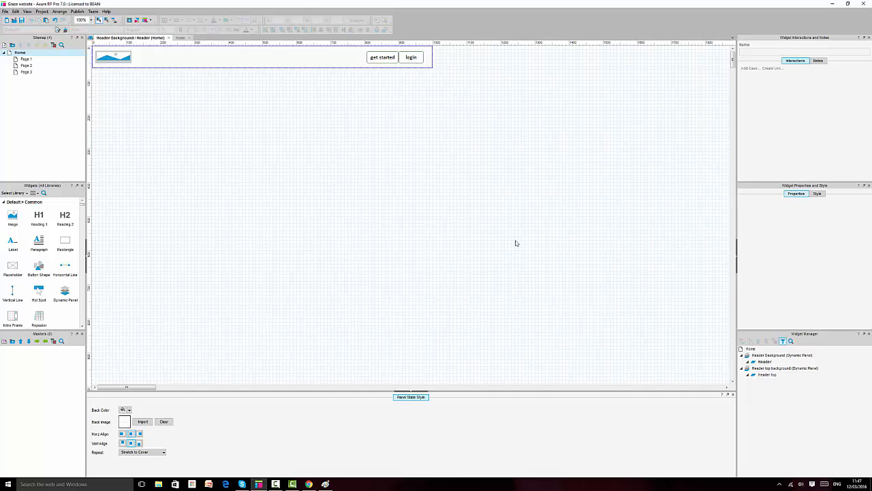
Step: Move the "get started" button slightly away from "login" to leave a gap, and compare the header with the graze website in Chrome
left_click(384, 57)
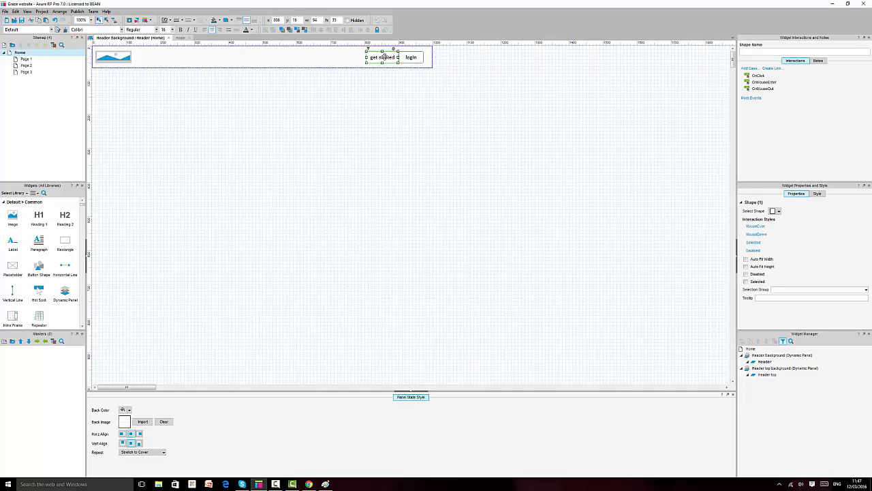
left_click(443, 164)
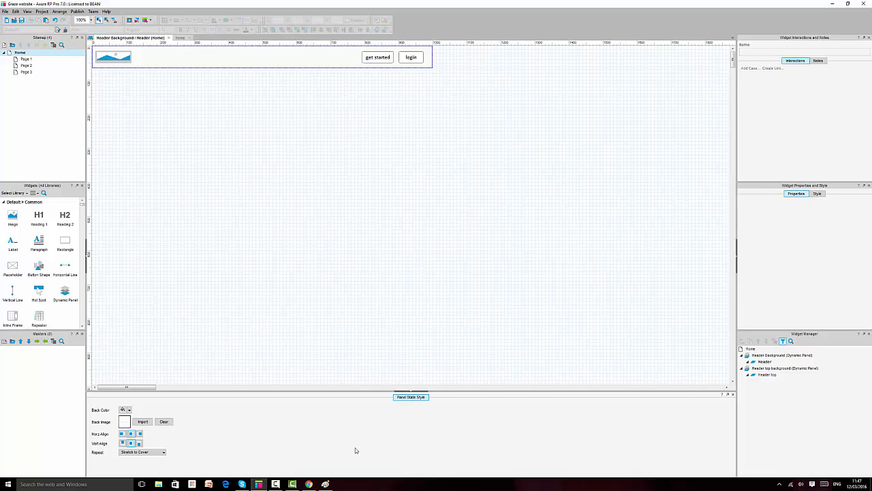
left_click(308, 484)
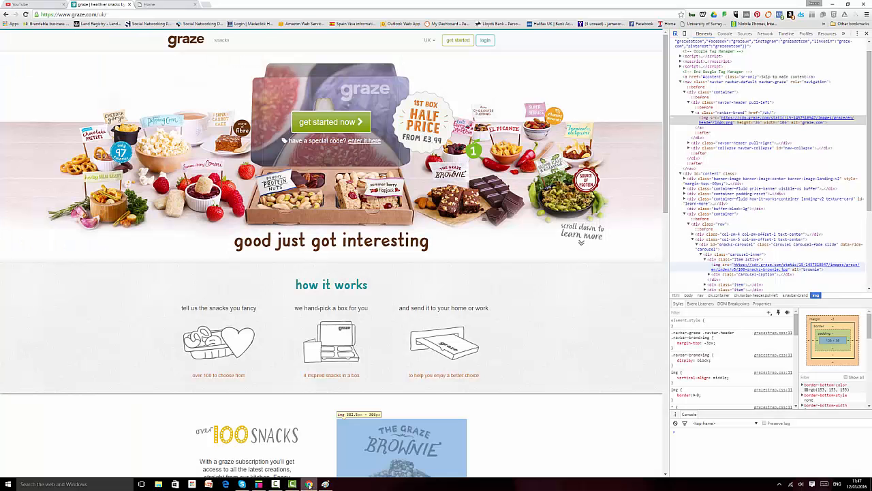
left_click(309, 483)
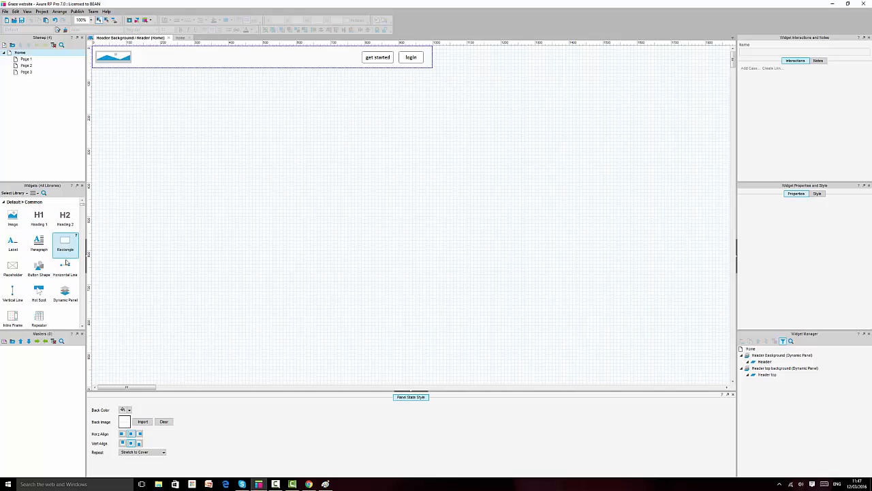
Step: Place a Droplist widget below the header on the Header state's canvas at about x 600, y 325 and narrow it to about 60 wide
scroll(66, 264, "down", 1)
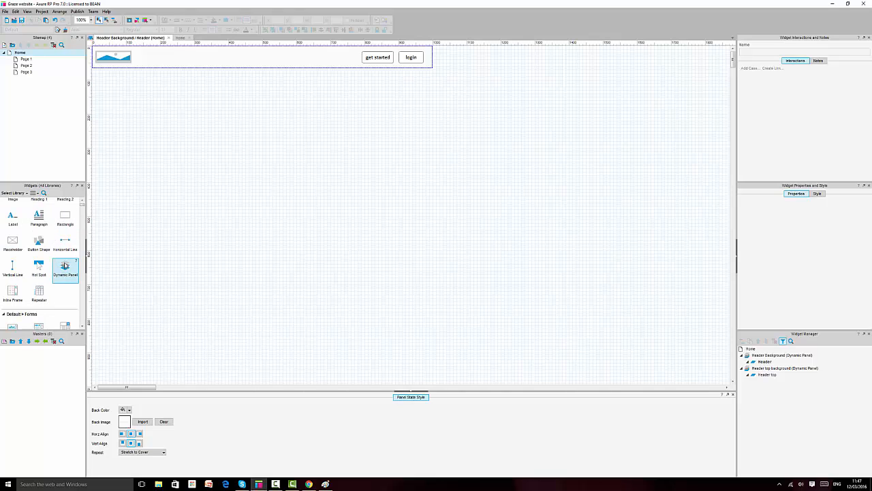
scroll(65, 266, "down", 2)
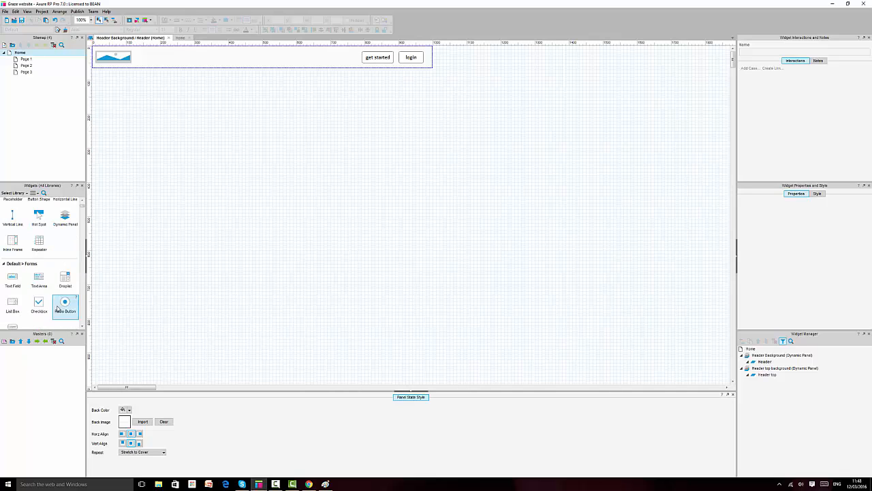
left_click_drag(65, 280, 297, 163)
left_click_drag(364, 161, 317, 162)
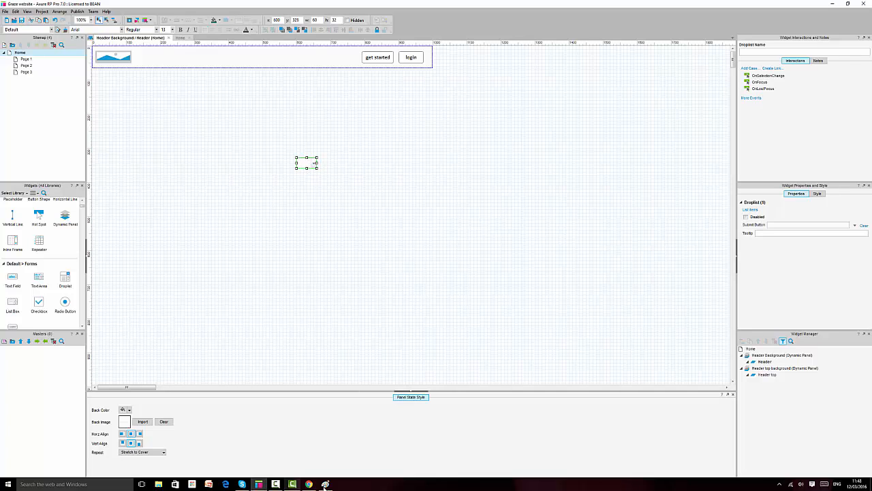
Step: Check the droplist's style options against the UK selector on the Graze website, and delete the droplist from the canvas
left_click(309, 483)
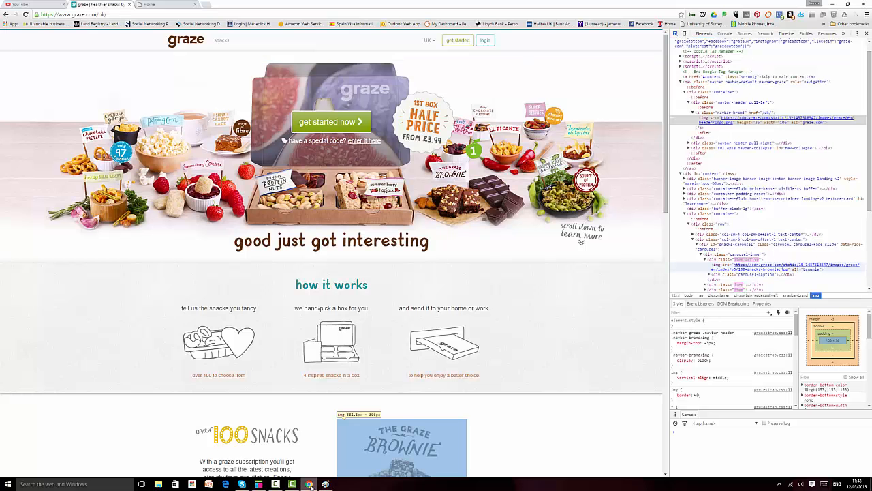
left_click(309, 484)
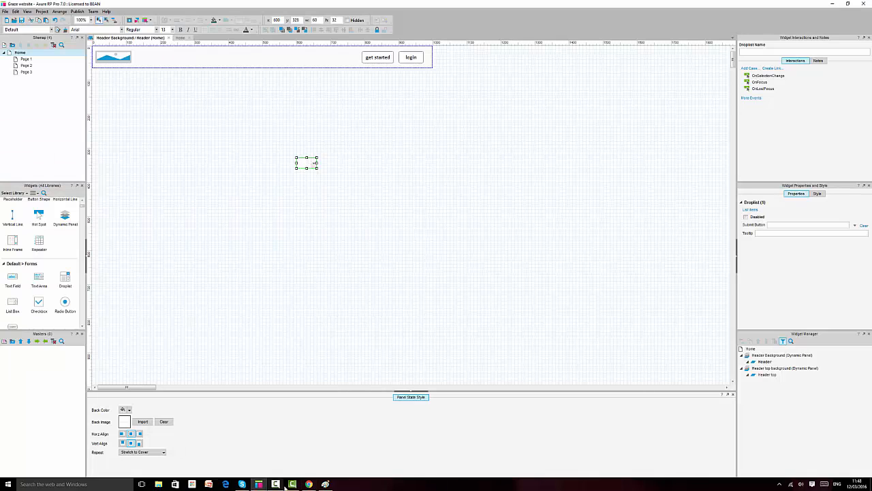
left_click(309, 483)
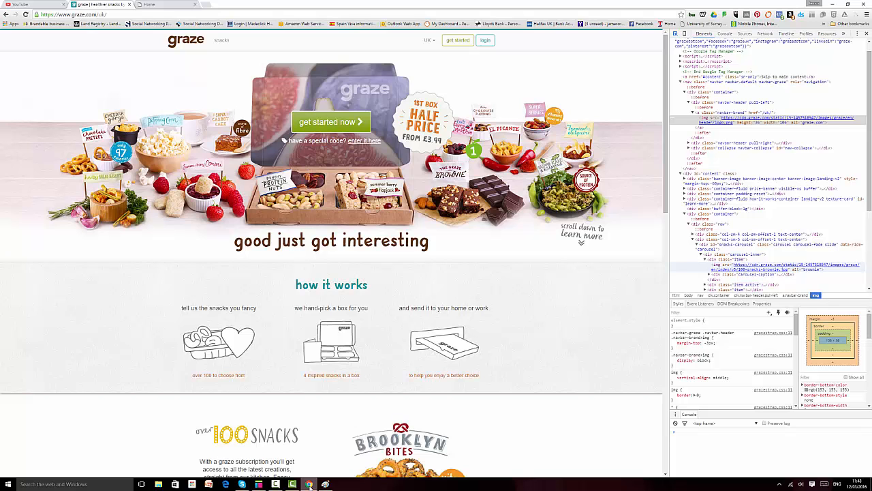
left_click(309, 484)
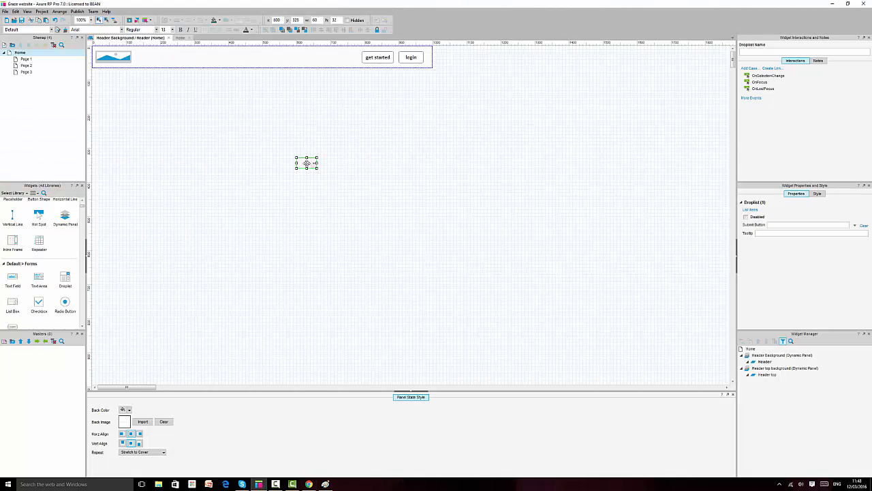
left_click_drag(316, 162, 316, 163)
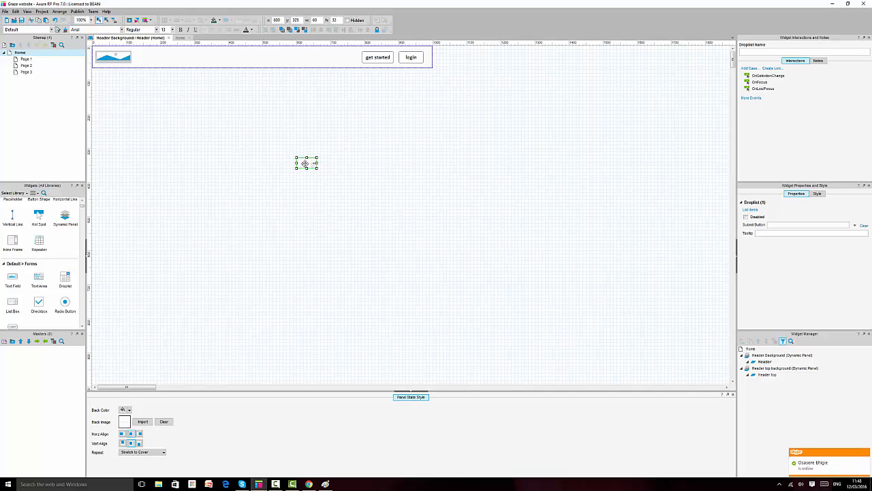
left_click(816, 193)
left_click_drag(870, 225, 870, 270)
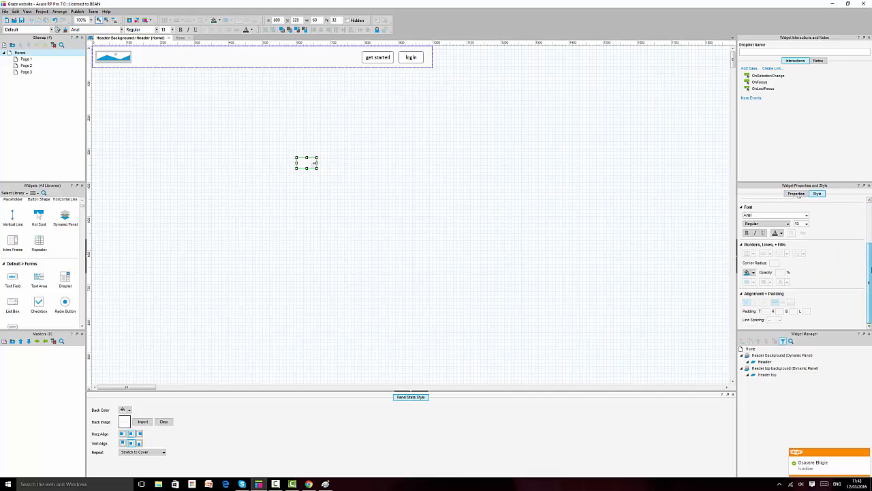
left_click(866, 453)
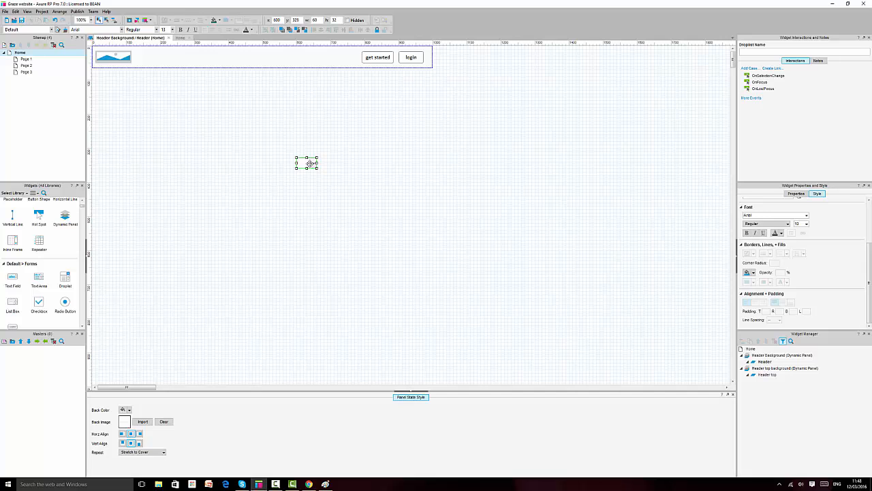
key("Delete")
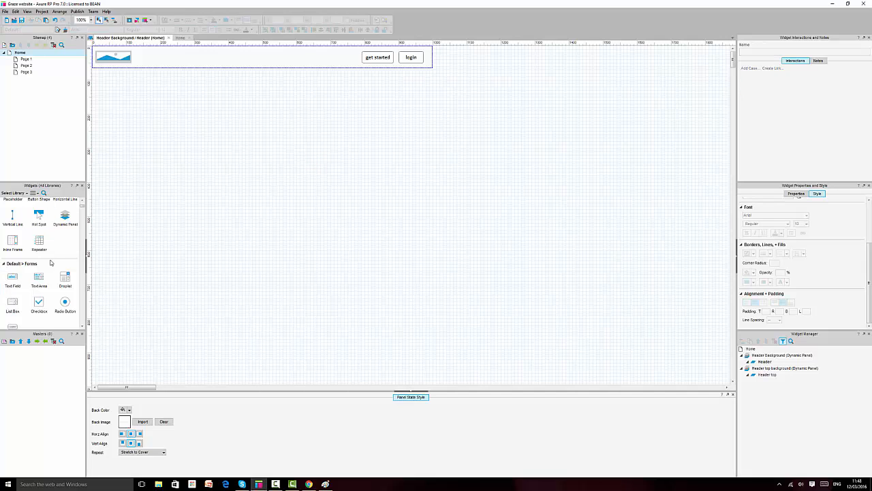
Step: Add a Heading 2 widget to the empty canvas and change its text to "UK"
scroll(50, 262, "up", 3)
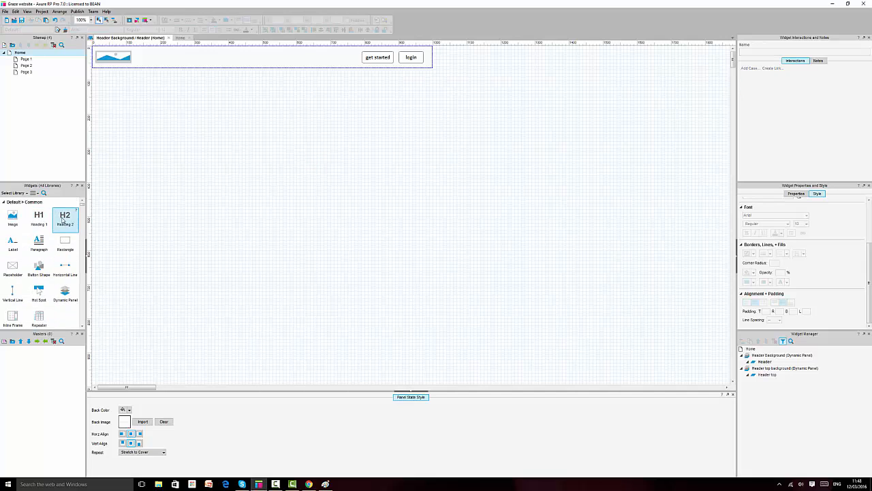
left_click_drag(63, 219, 258, 236)
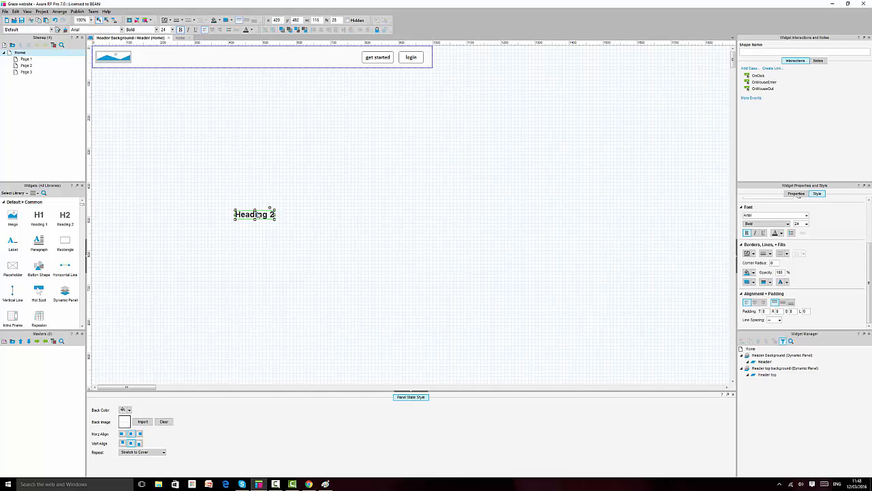
double_click(257, 214)
type("Uk")
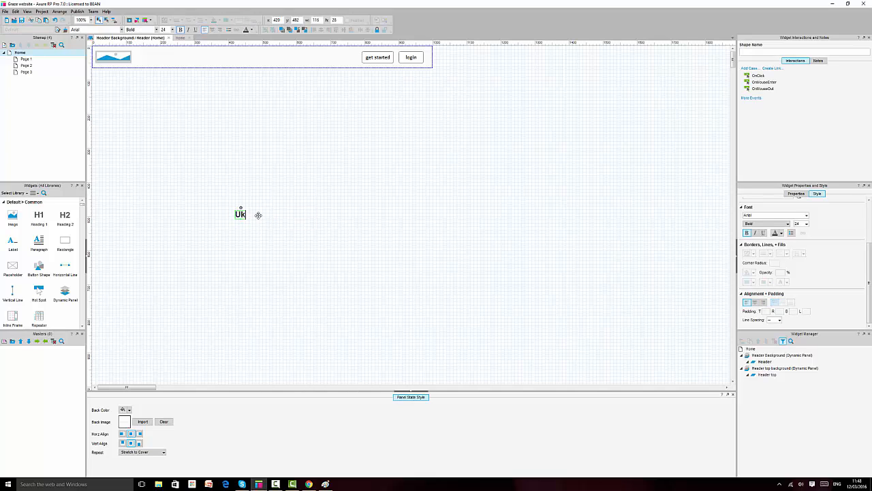
key("BackSpace")
type("K")
left_click(309, 484)
left_click(309, 484)
left_click(248, 240)
Step: Enlarge the UK heading to about 60 × 40 and centre its text vertically and horizontally
left_click(242, 216)
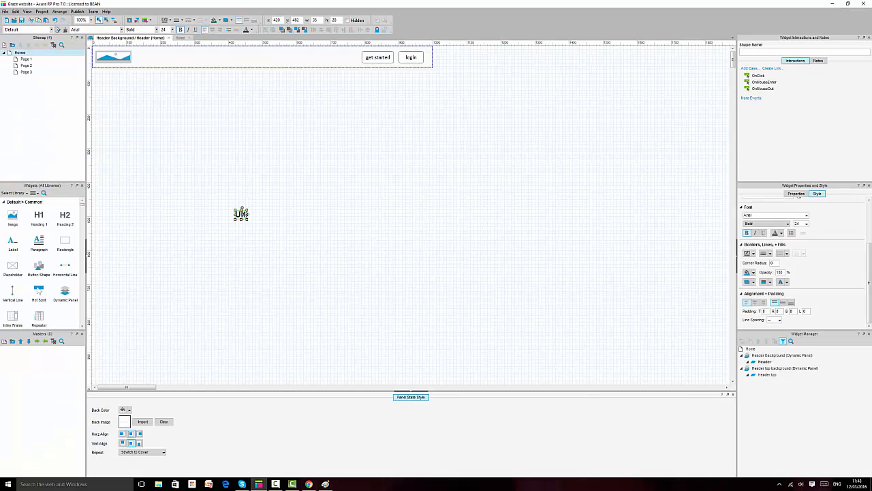
mouse_move(247, 215)
left_mouse_down()
mouse_move(242, 205)
mouse_move(257, 213)
left_mouse_up()
left_click(249, 20)
left_click(212, 30)
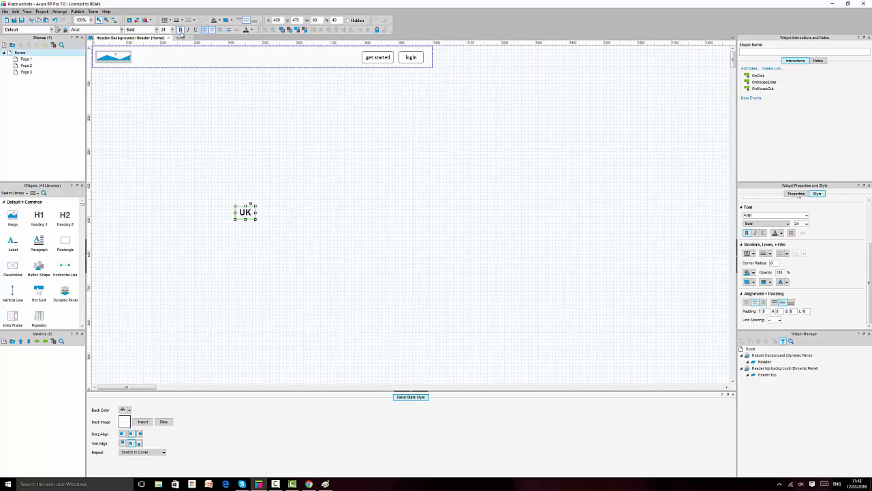
Step: Set the UK heading's font to Calibri at size 16 and remove the bold
left_click(122, 29)
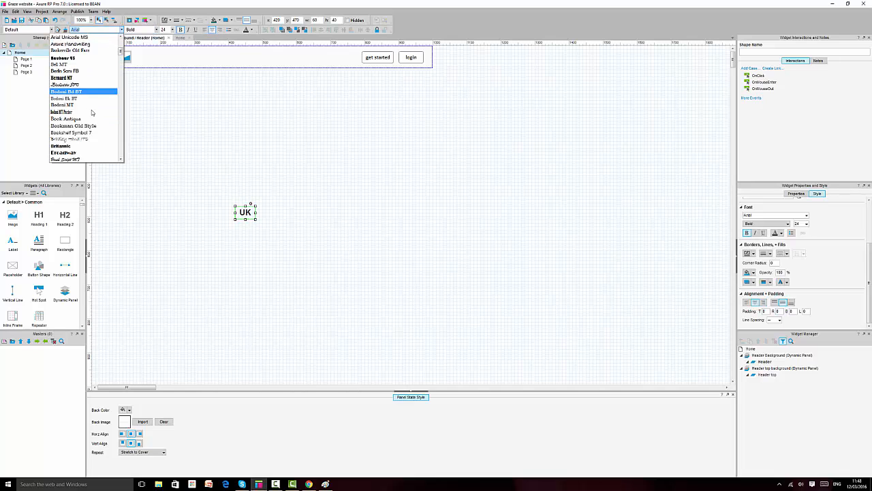
left_click(60, 126)
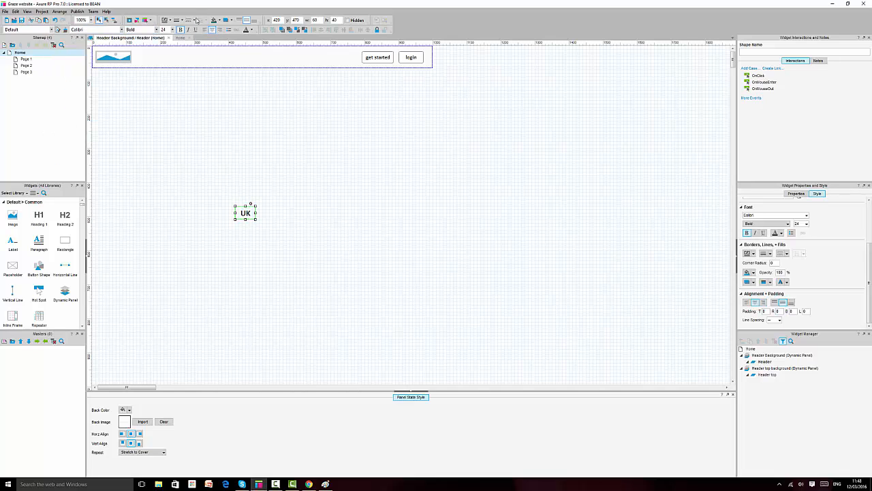
left_click(164, 30)
left_click(180, 30)
Step: Place the UK label in the header before the get started button at 742, 16, and shift get started and login towards the header's end
left_click(276, 205)
left_click_drag(246, 212, 347, 60)
left_click(379, 57, "ctrl")
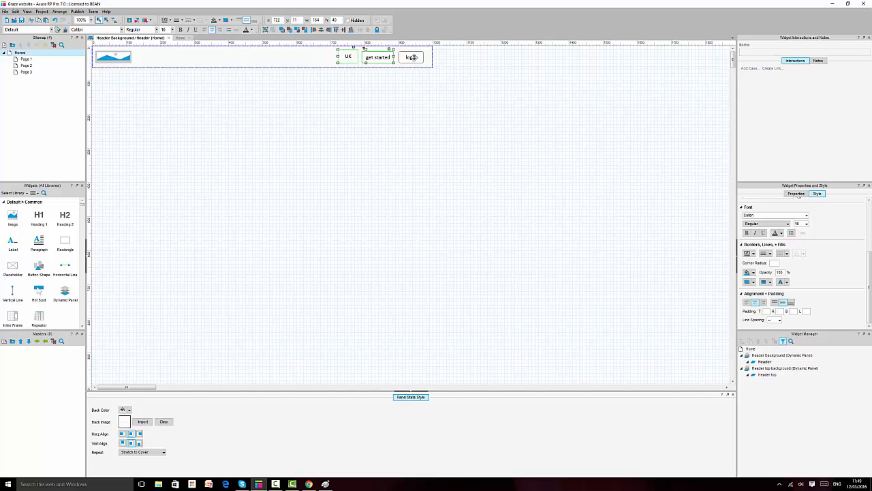
left_click(413, 57, "ctrl")
left_click(413, 58)
left_click_drag(411, 57, 356, 65)
left_click(387, 57)
Step: Distribute the UK label and the get started and login buttons evenly in the horizontal direction
left_click(348, 57)
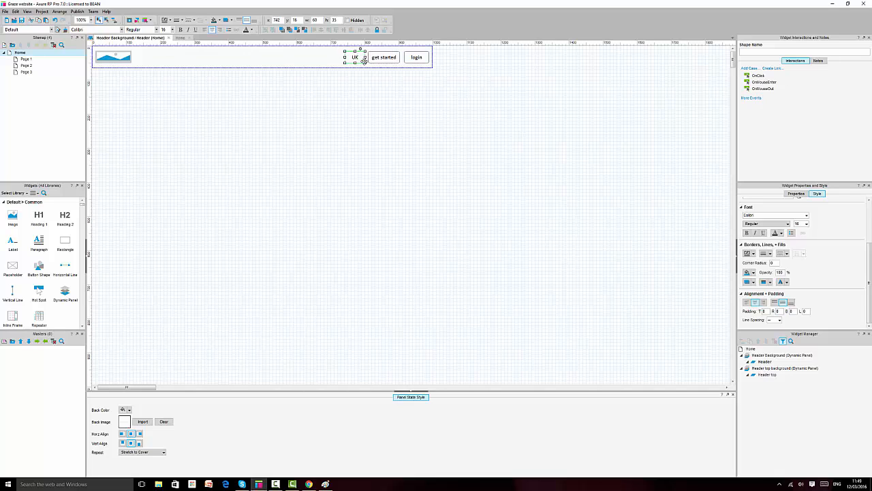
left_click(388, 59, "ctrl")
left_click(410, 57, "ctrl")
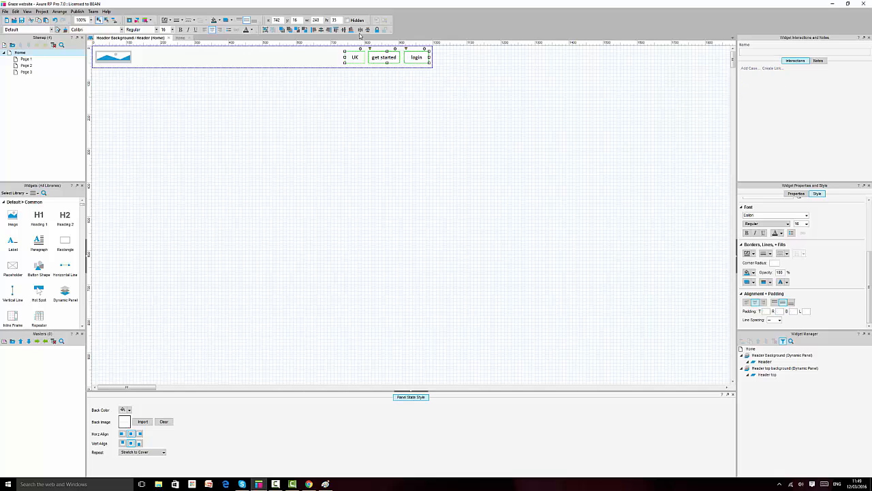
left_click(398, 110)
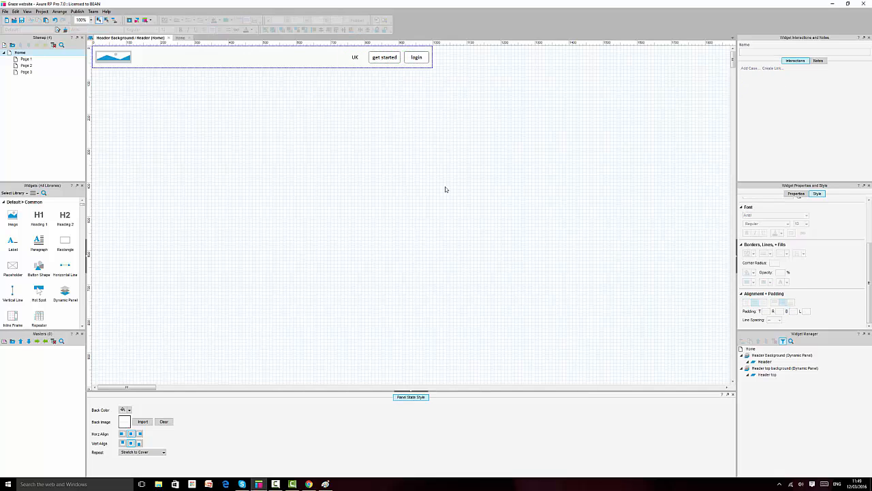
Step: Switch to Chrome and compare the header in the prototype preview with the Graze website's header
left_click(309, 484)
left_click(308, 483)
left_click(308, 484)
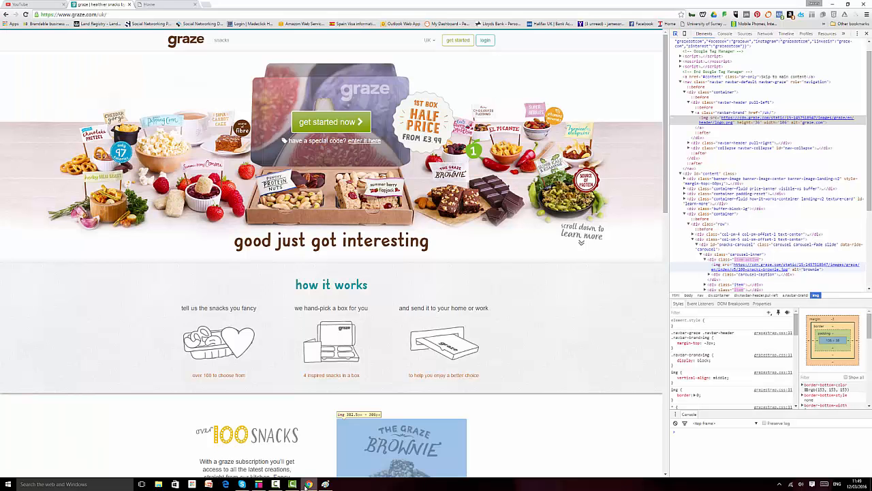
left_click(173, 3)
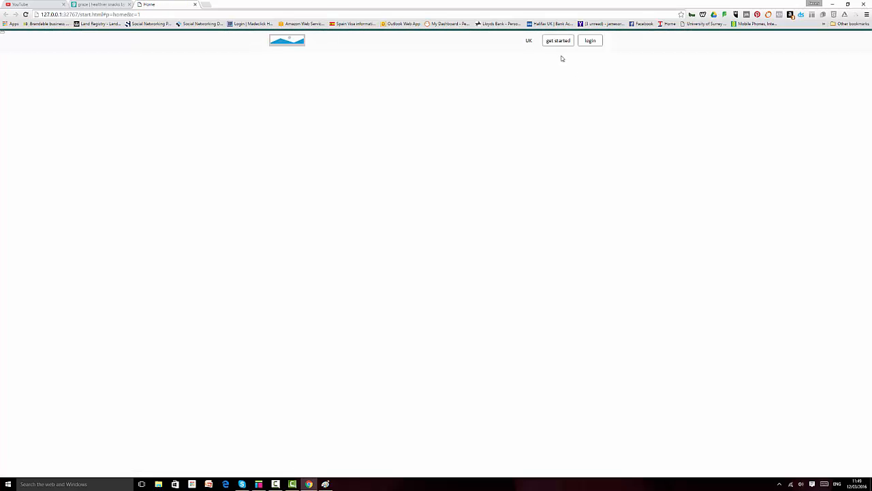
left_click(111, 3)
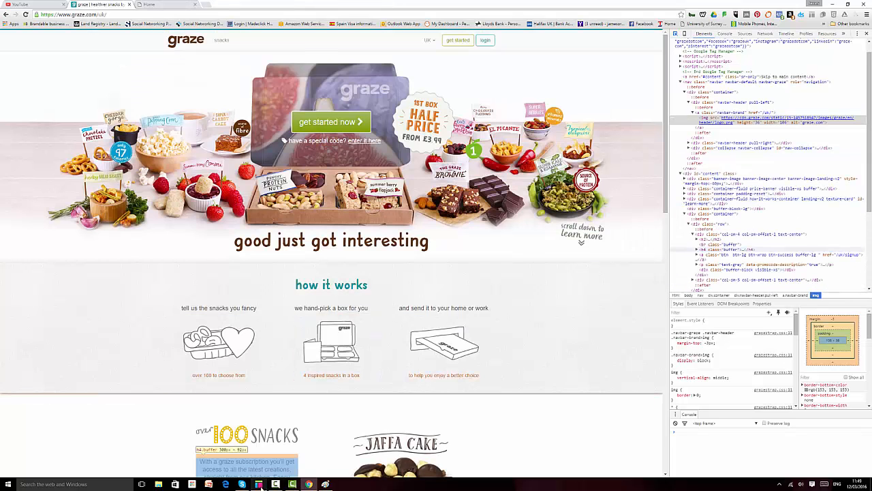
Step: Return to Axure, copy the UK label to just beside the logo placeholder, and change the copy's text to "snacks"
left_click(259, 484)
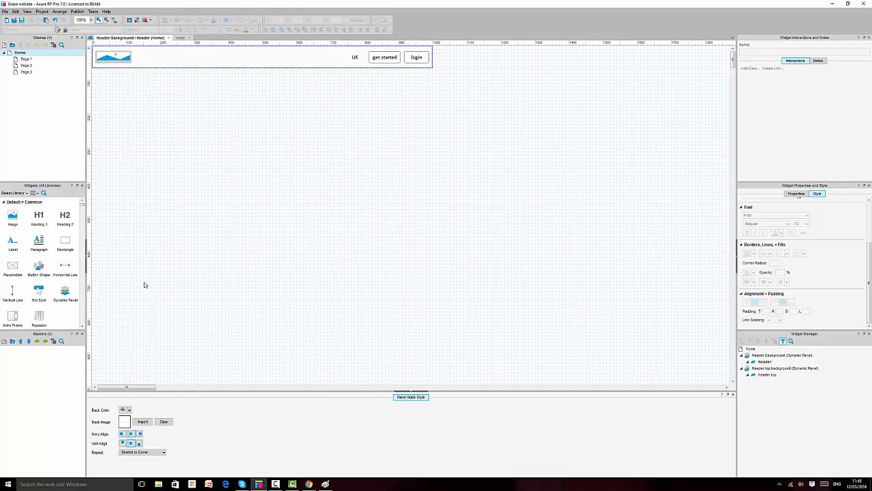
left_click(356, 58)
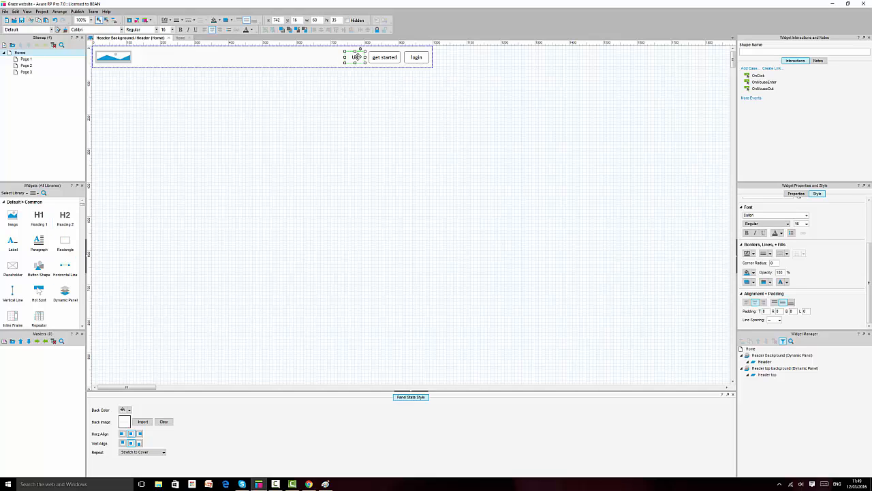
left_click_drag(356, 57, 145, 57)
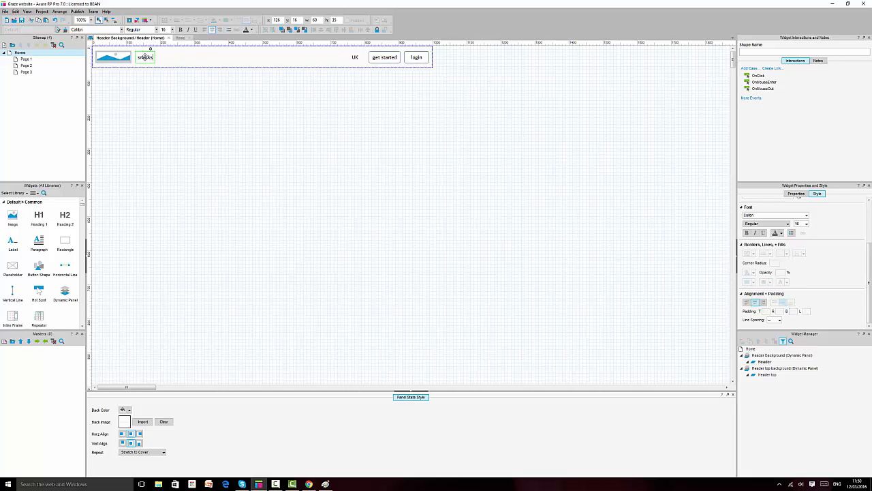
left_click(309, 484)
left_click(308, 484)
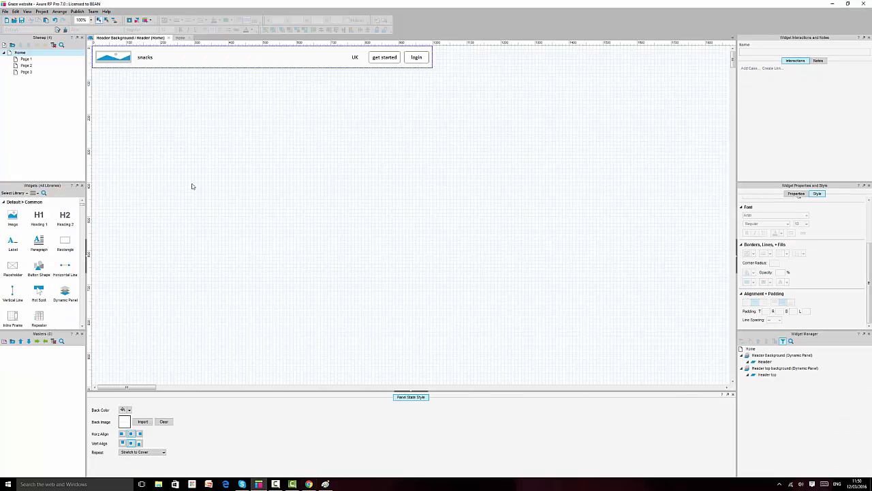
Step: Reload the prototype preview in Chrome and compare the updated header with the Graze website
left_click(308, 484)
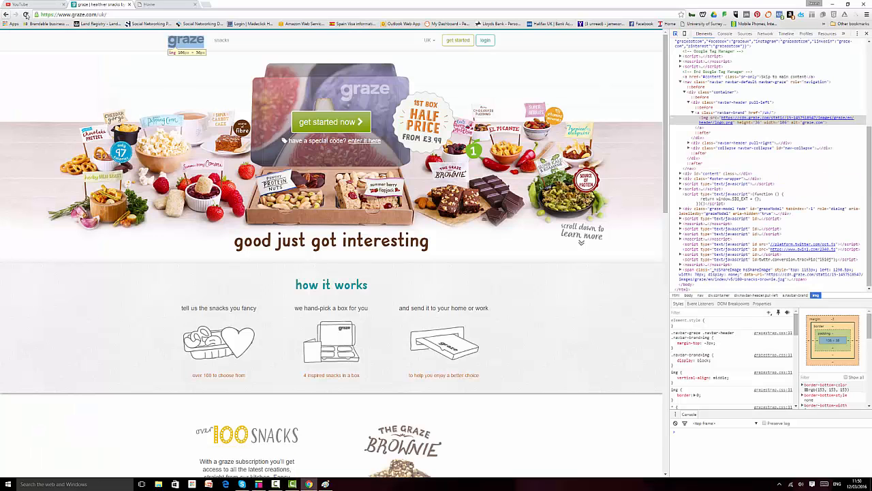
left_click(175, 4)
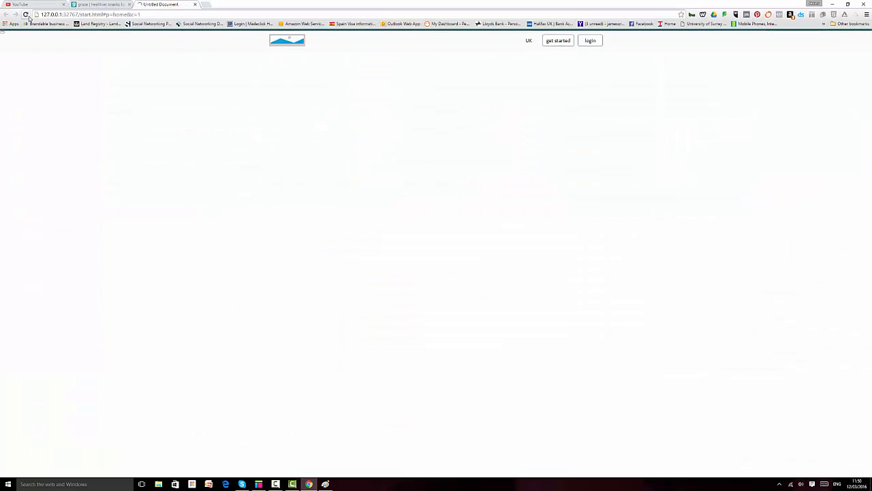
left_click(27, 14)
left_click(258, 485)
left_click(308, 484)
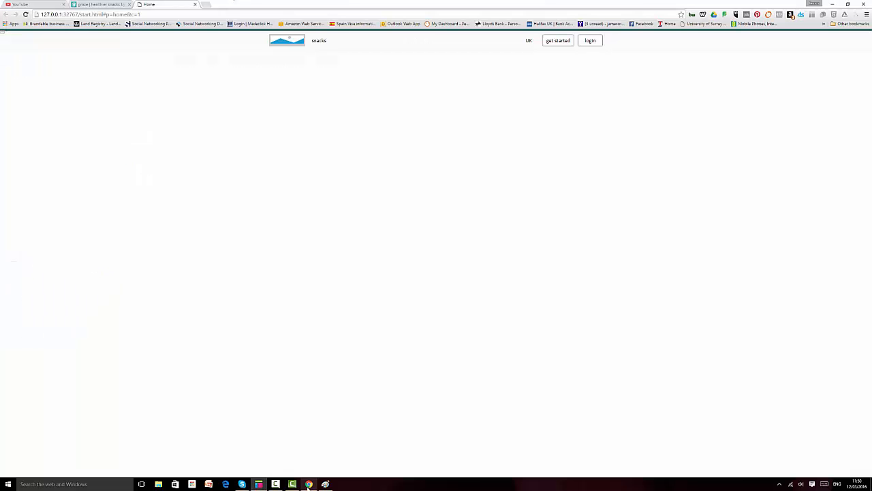
left_click(102, 4)
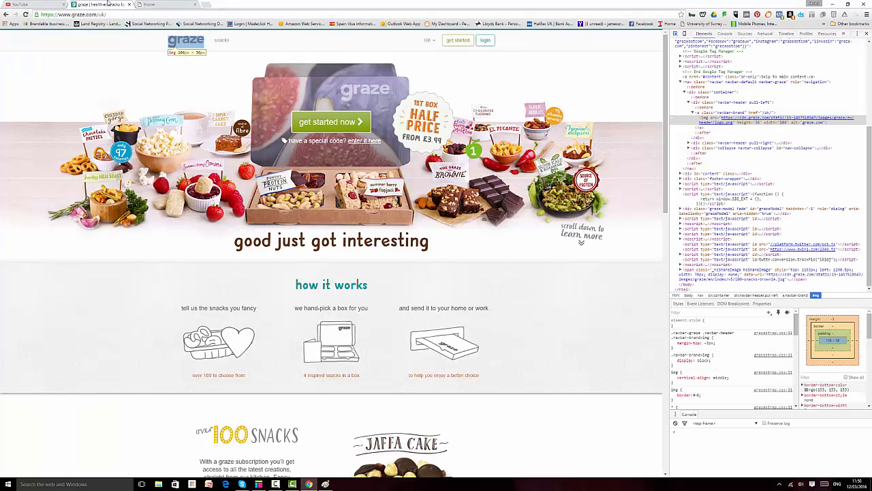
Step: Inspect the header's get started button on the Graze website and copy the hex code of its text colour
left_click(679, 173)
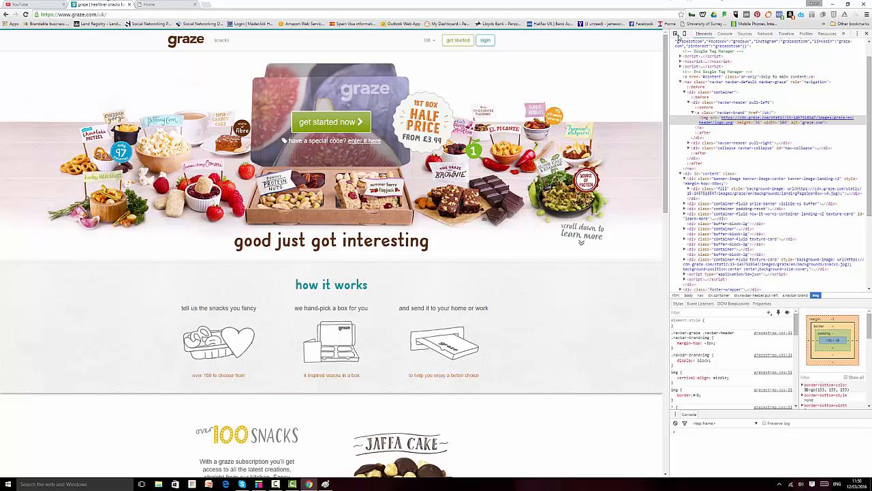
left_click(458, 42)
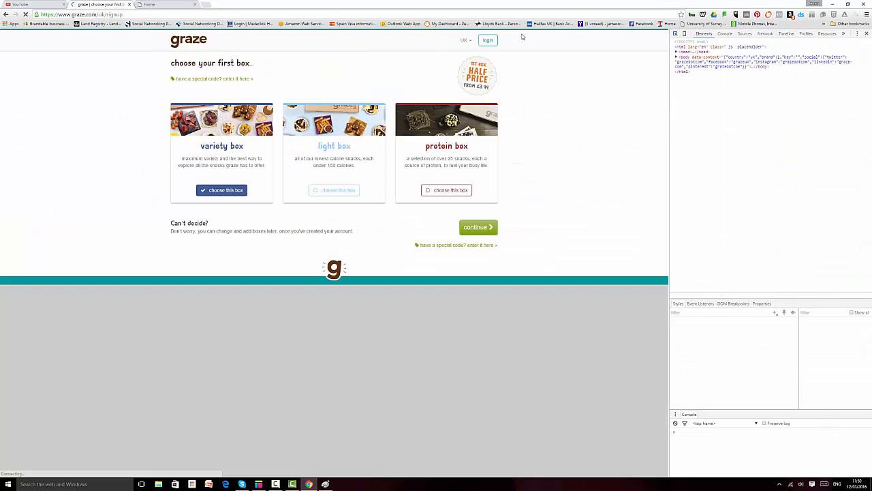
left_click(6, 15)
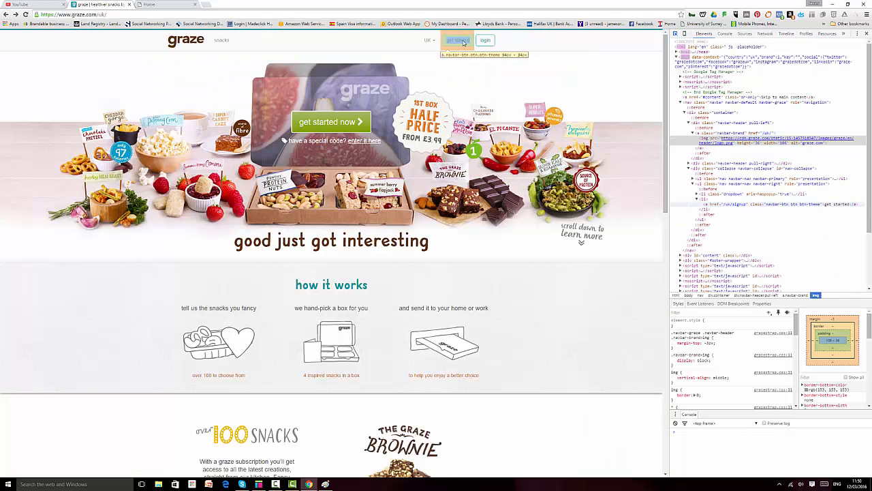
left_click(463, 46)
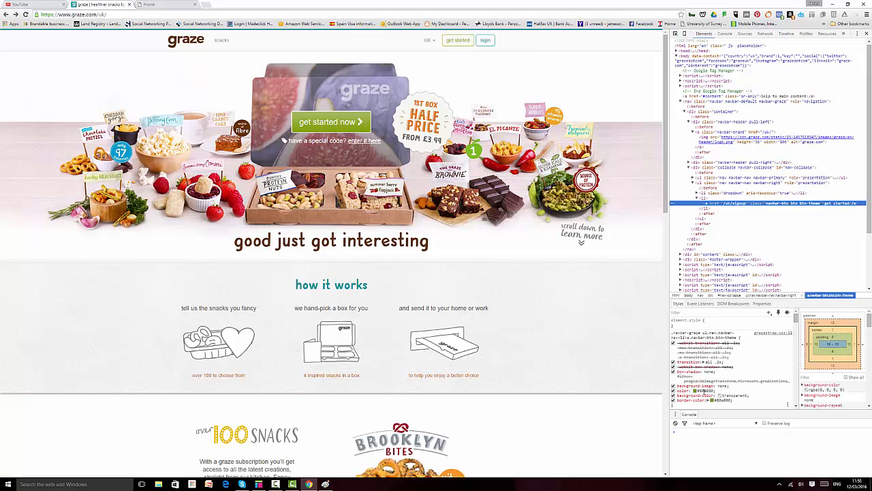
left_click(700, 390)
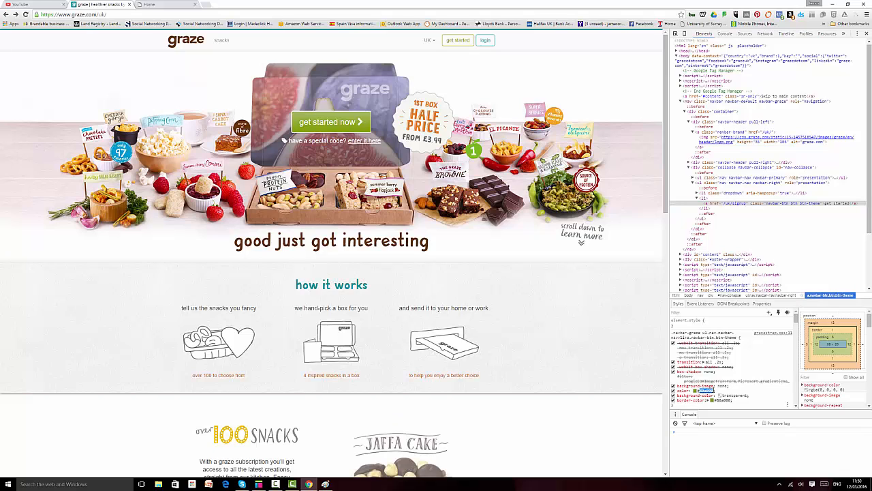
Step: Switch to Axure and give the get started button a MouseOver interaction style with fill colour 80a000
left_click(308, 483)
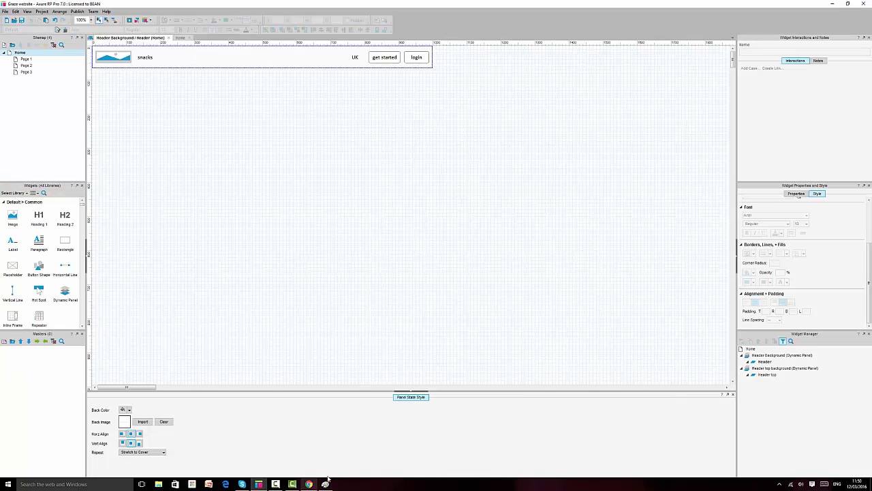
left_click(385, 57)
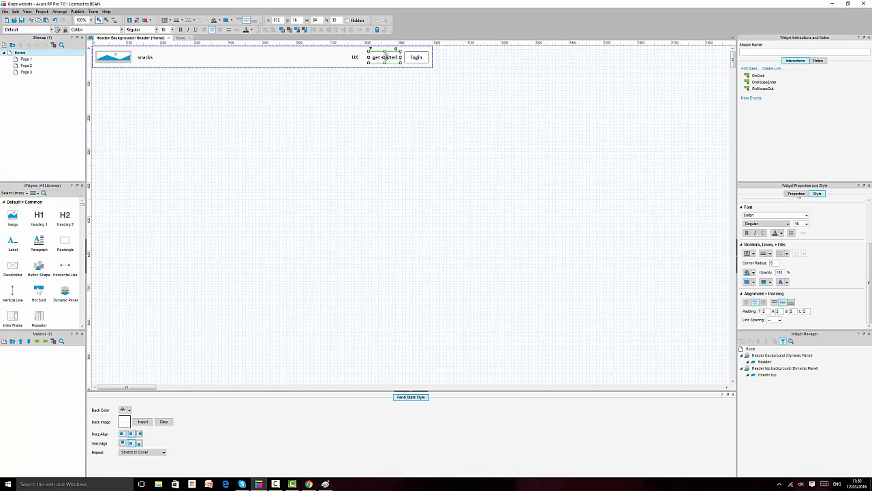
right_click(385, 58)
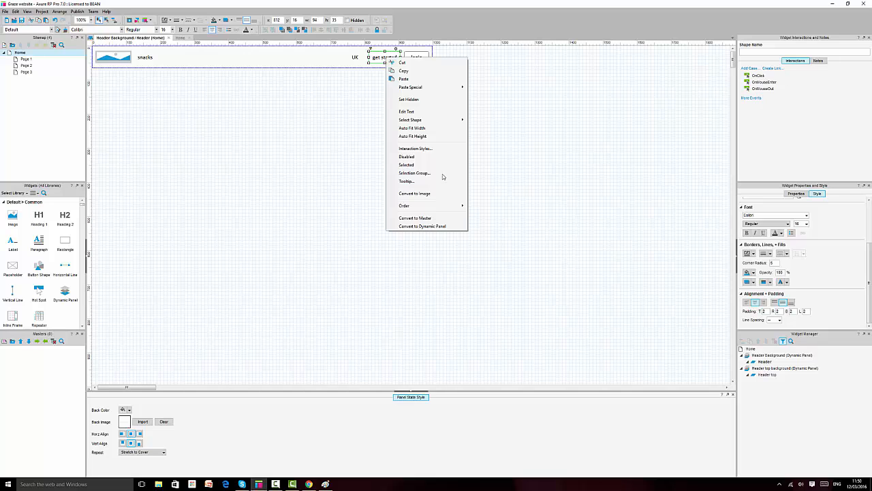
left_click(421, 148)
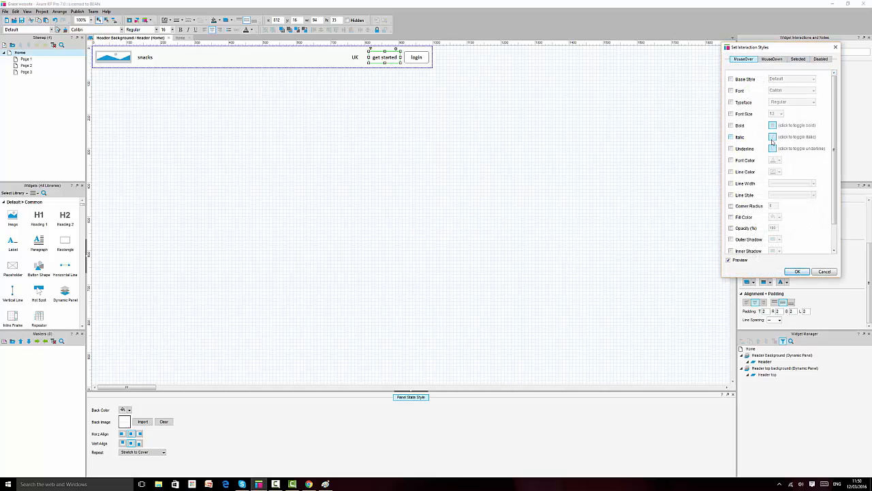
left_click_drag(833, 167, 833, 189)
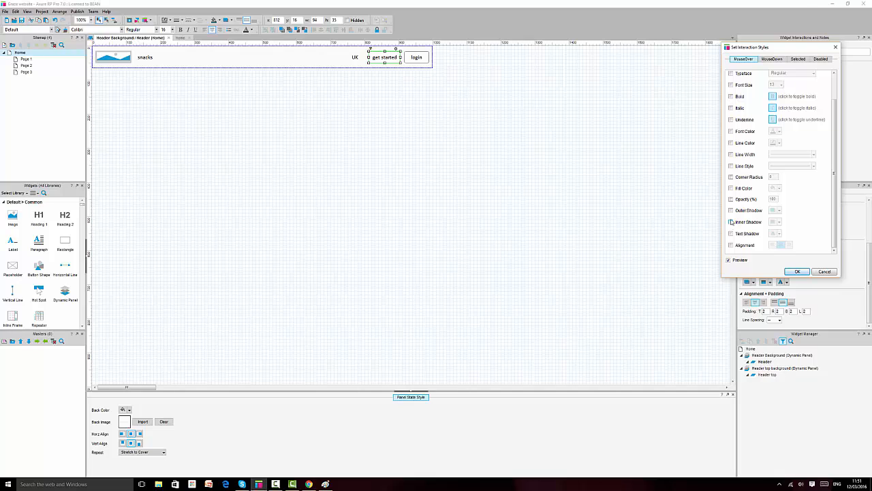
left_click(731, 188)
left_click(779, 188)
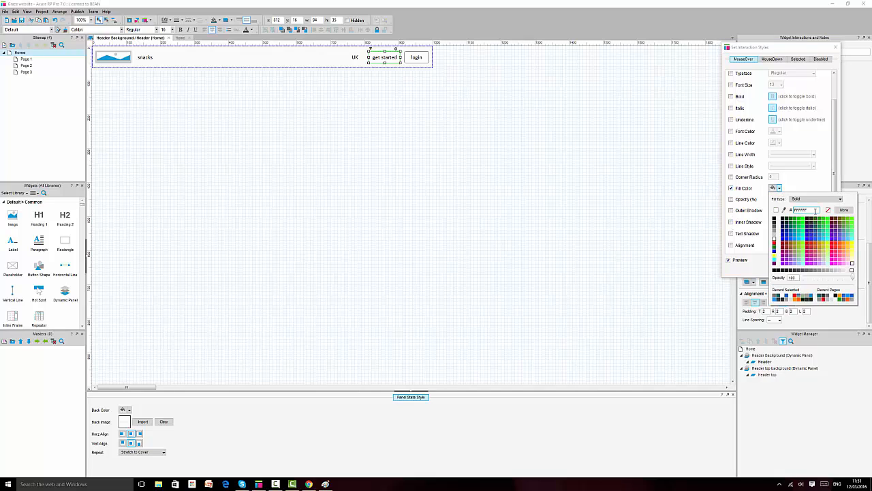
left_click_drag(815, 211, 734, 210)
type("80a000")
key("Return")
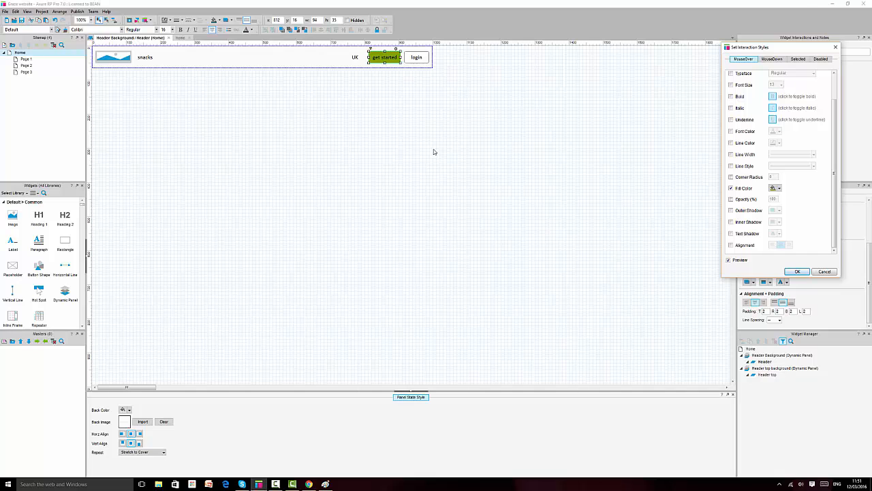
left_click(797, 272)
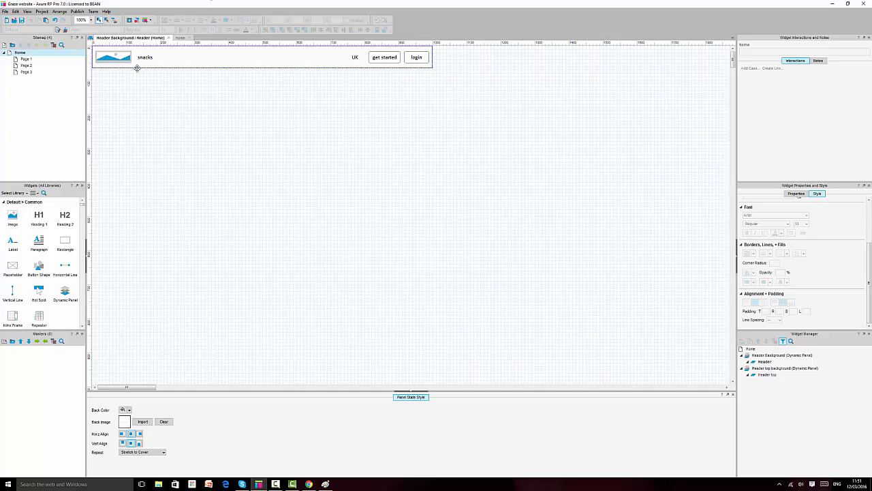
Step: Switch to Chrome, reload the prototype preview, and compare the get started button's hover fill with the Graze website
left_click(308, 484)
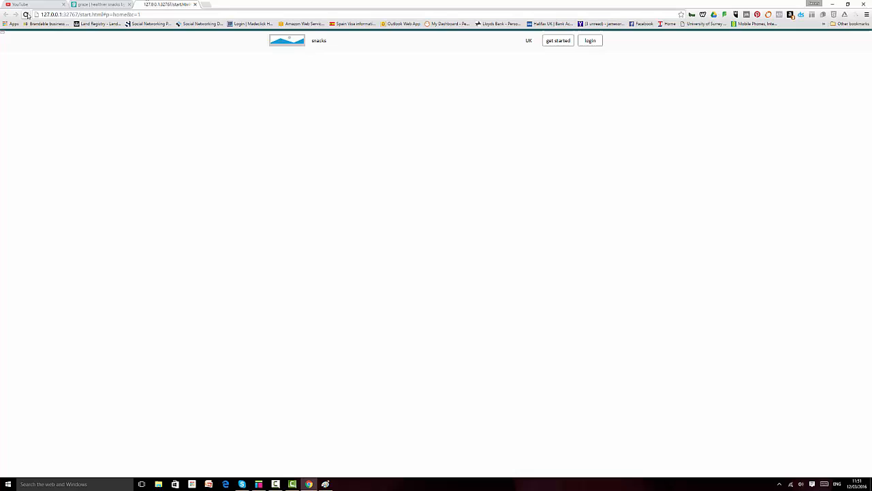
left_click(26, 14)
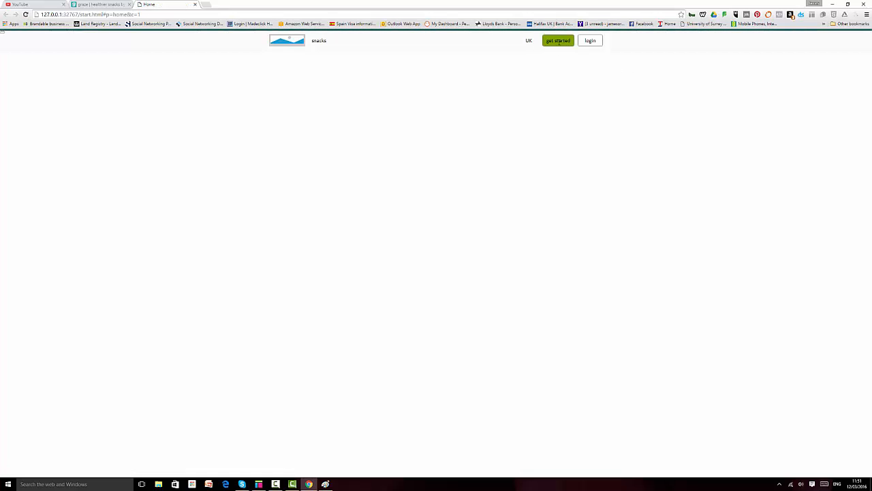
left_click(95, 5)
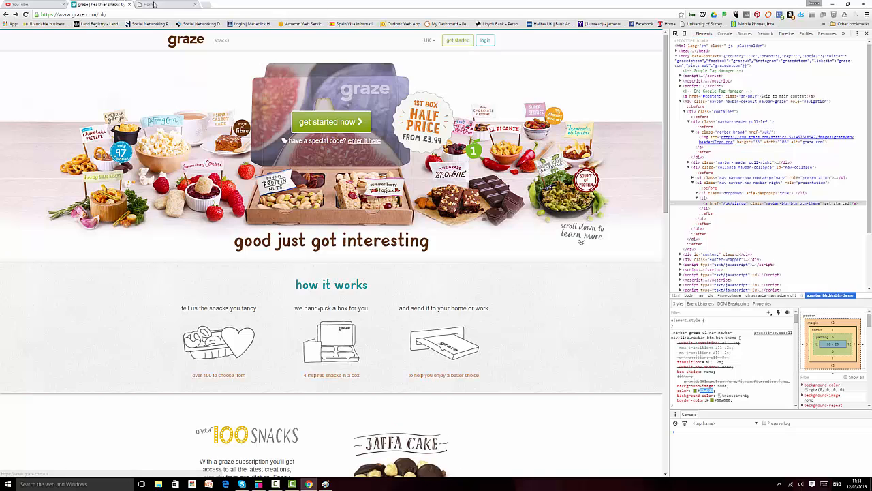
left_click(176, 5)
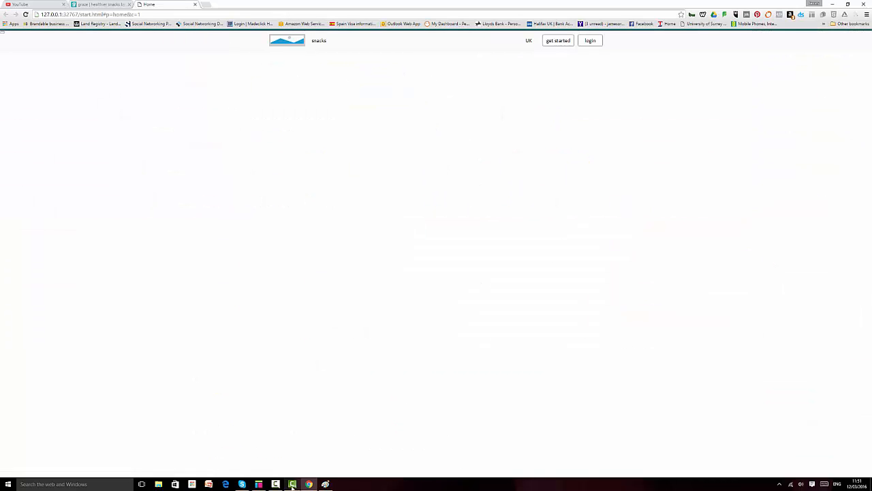
Step: Return to Axure and add a white font colour to the get started button's MouseOver style
left_click(260, 483)
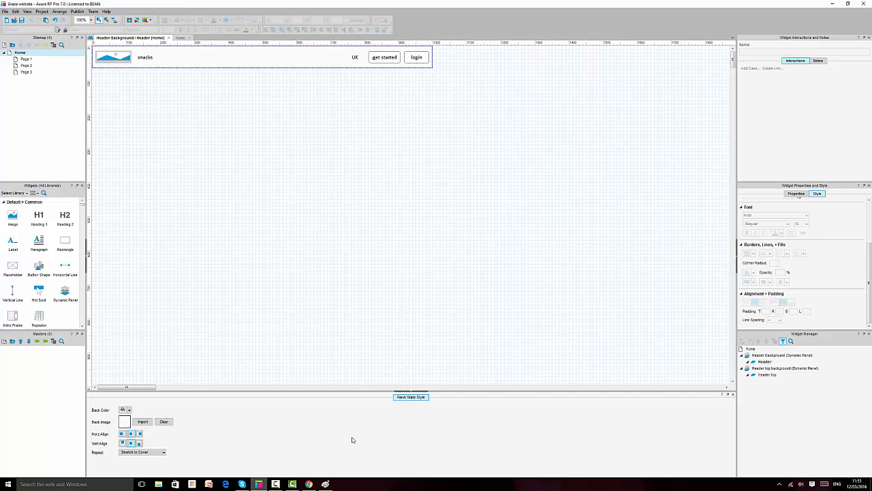
left_click(385, 58)
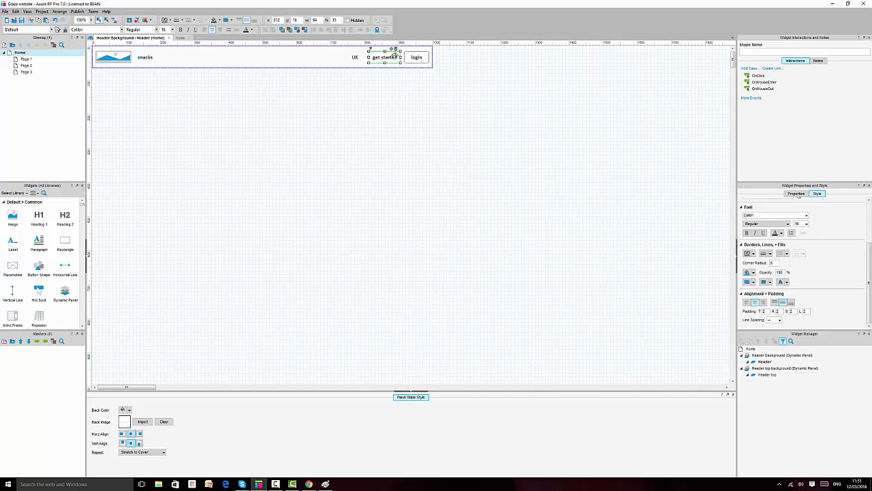
right_click(396, 56)
left_click(438, 147)
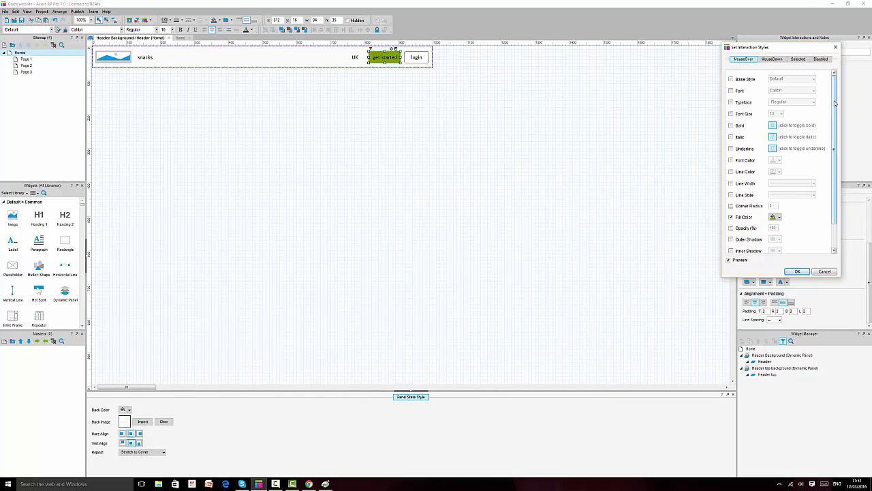
scroll(781, 118, "down", 1)
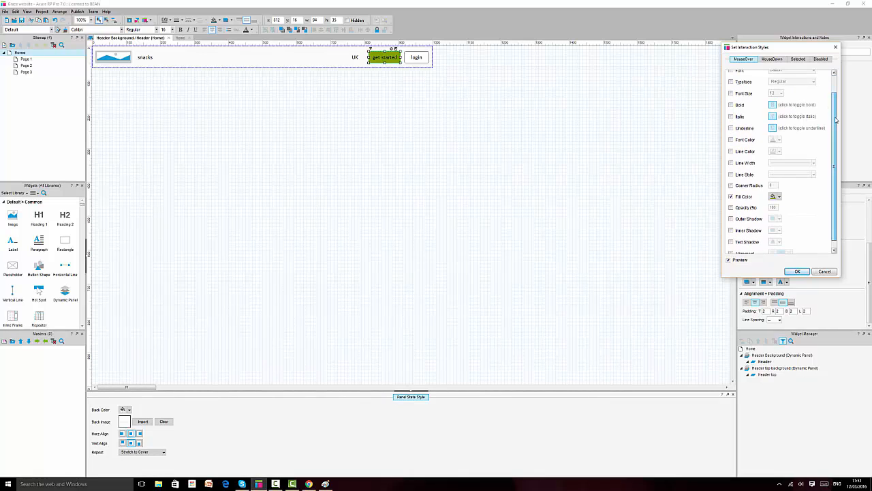
left_click(731, 139)
left_click(779, 139)
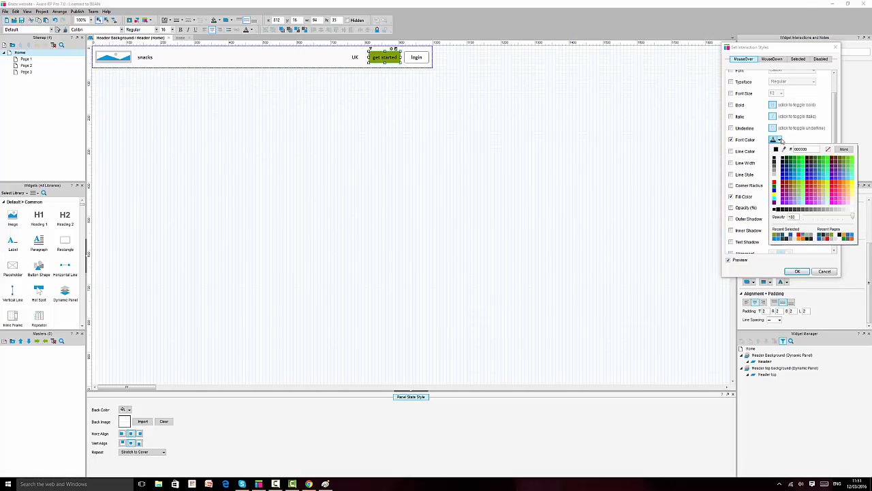
left_click(773, 181)
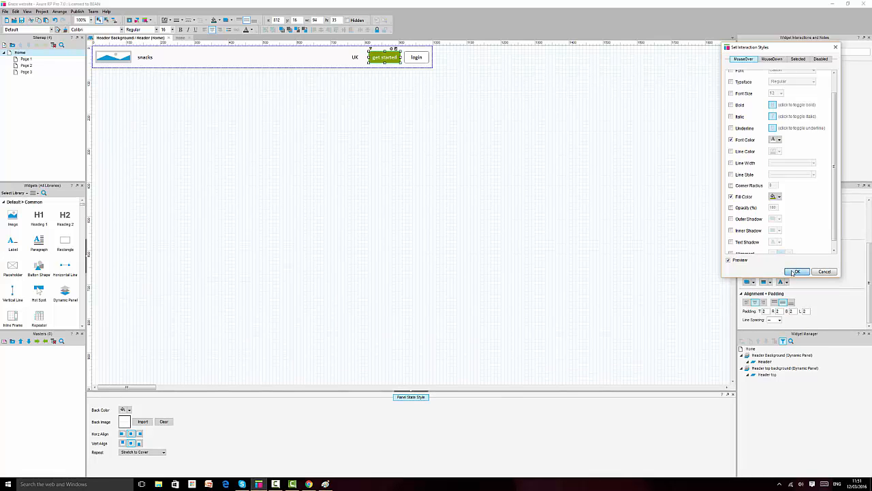
left_click(795, 272)
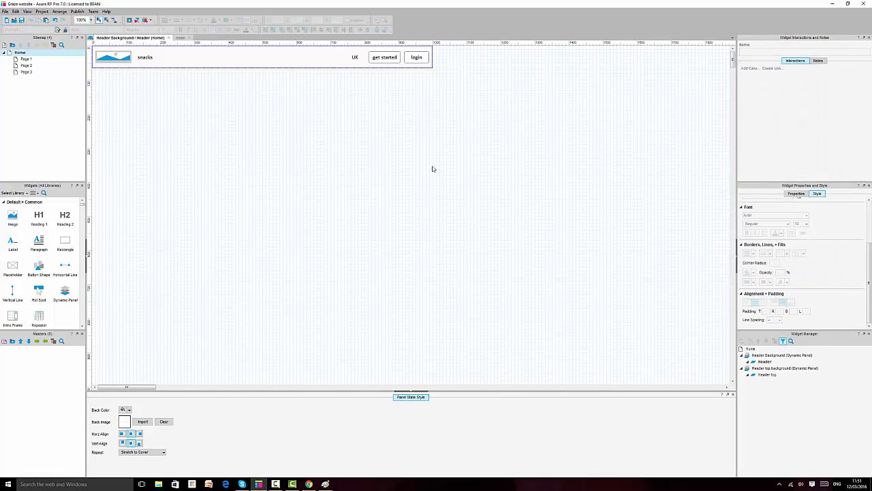
Step: Add line colour 80a000 to the get started button's MouseOver style
left_click(385, 58)
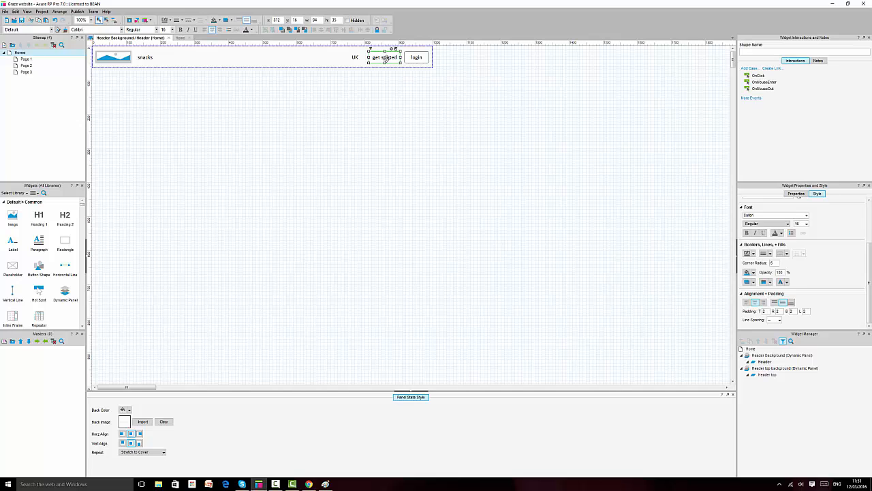
right_click(393, 59)
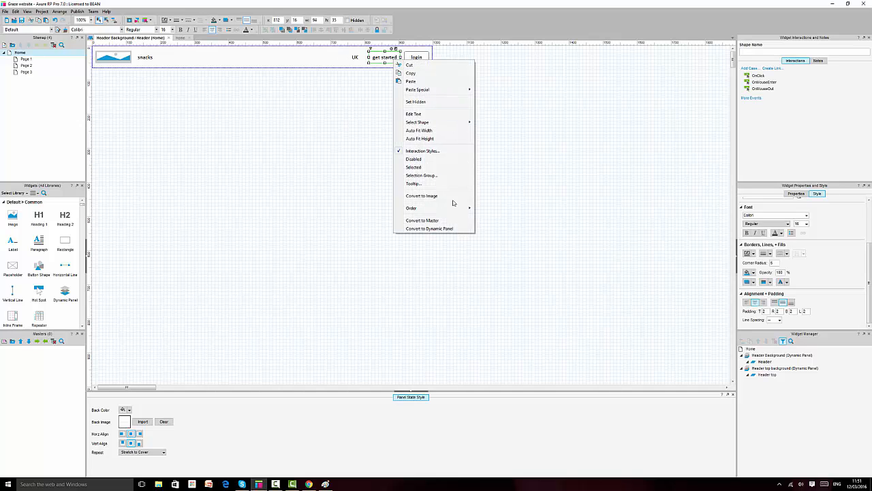
left_click(439, 150)
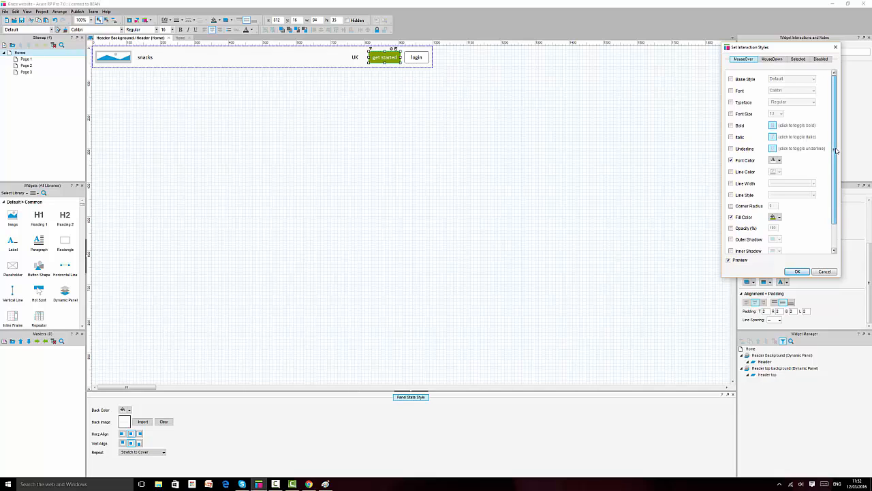
left_click_drag(836, 150, 835, 195)
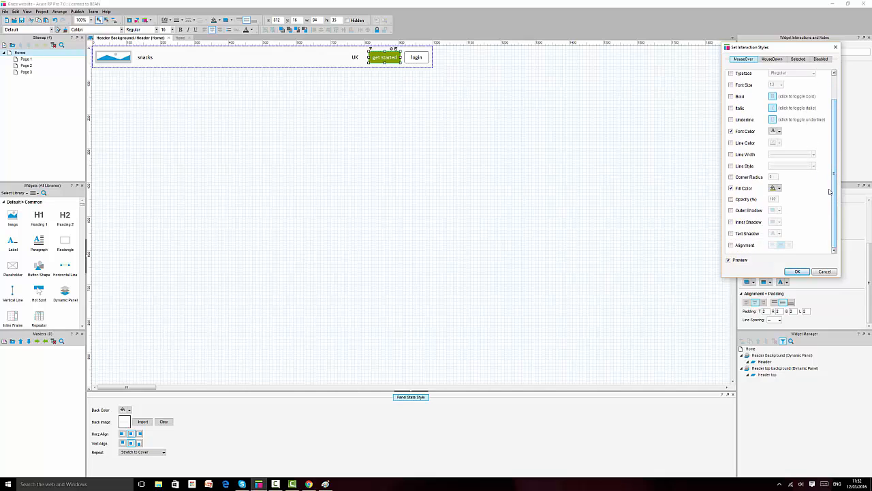
left_click(731, 143)
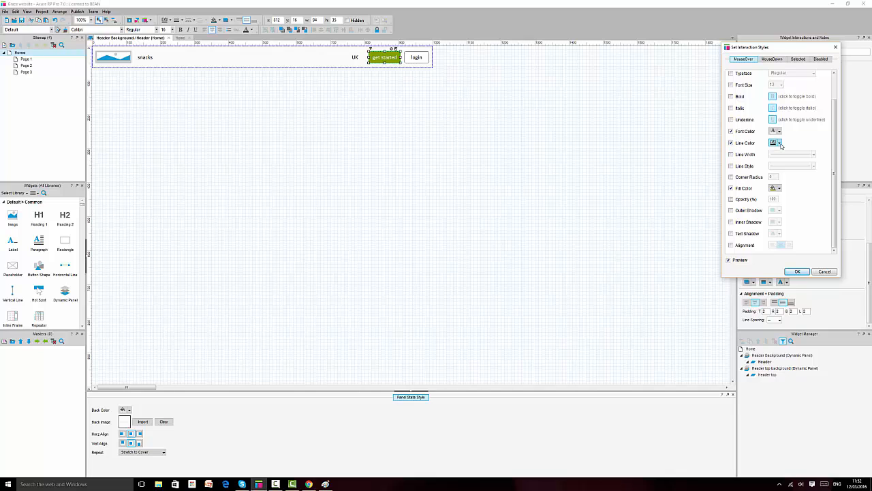
left_click(779, 144)
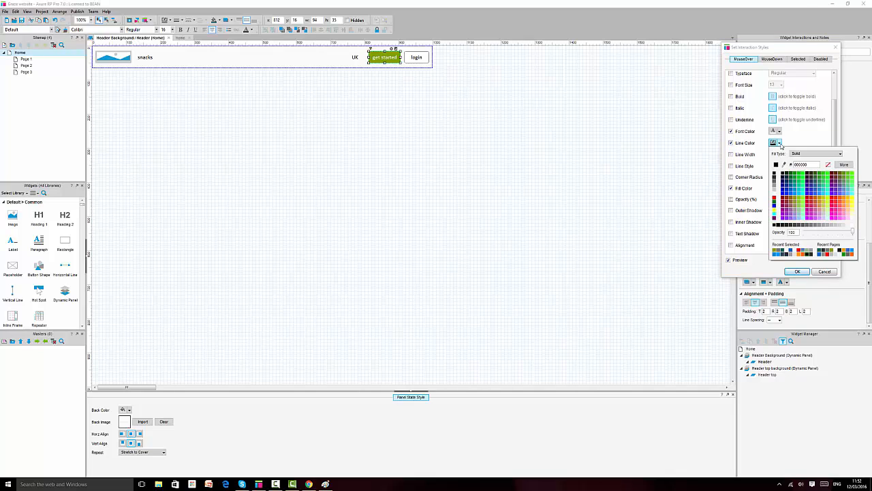
left_click(814, 165)
type("80a000")
key("Return")
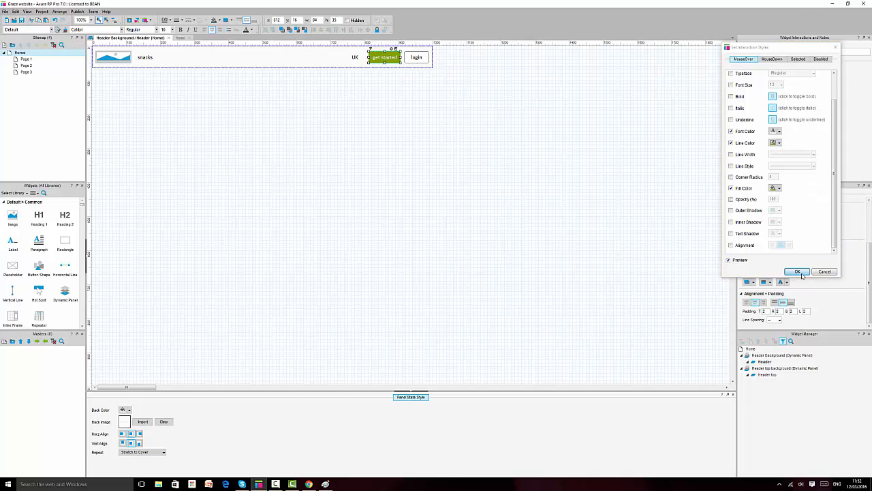
left_click(798, 271)
Step: Preview the prototype in Chrome and compare the get started and login buttons' hover styling with the Graze website
left_click(504, 209)
key("F5")
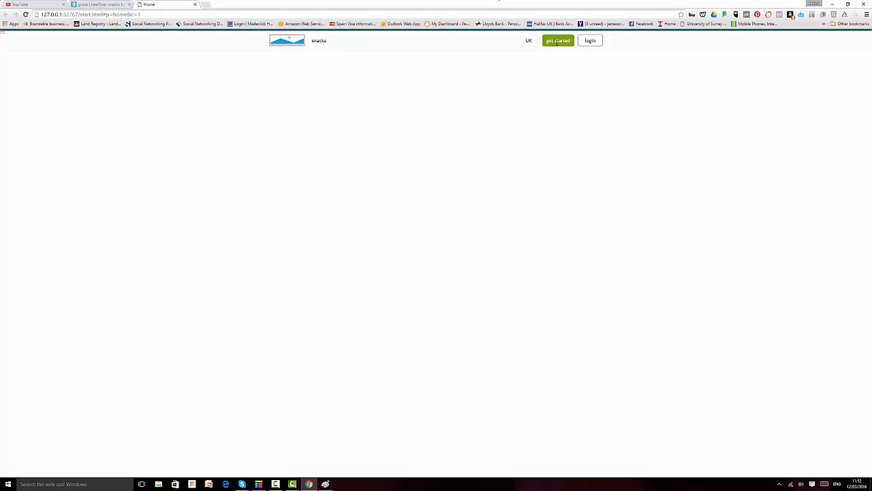
left_click(102, 4)
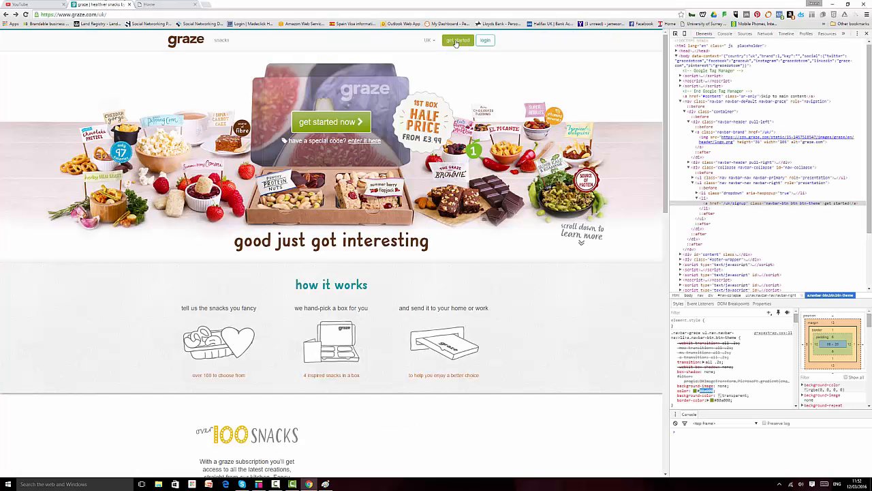
left_click(163, 4)
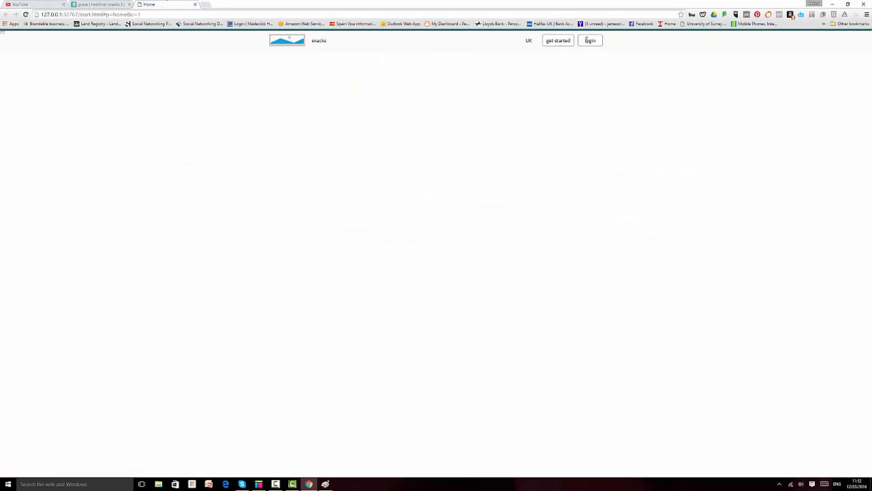
left_click(111, 4)
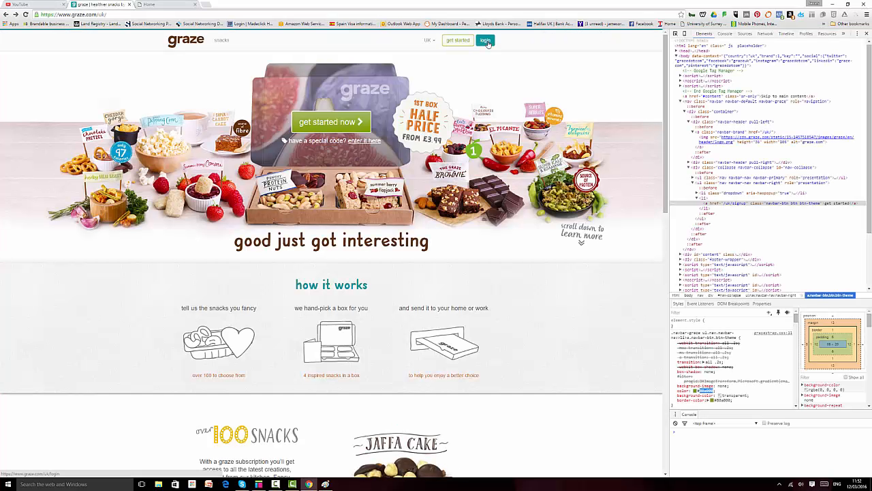
Step: Inspect the Graze website's login button and copy the hex value of its teal text colour from the CSS
key("ctrl+shift+c")
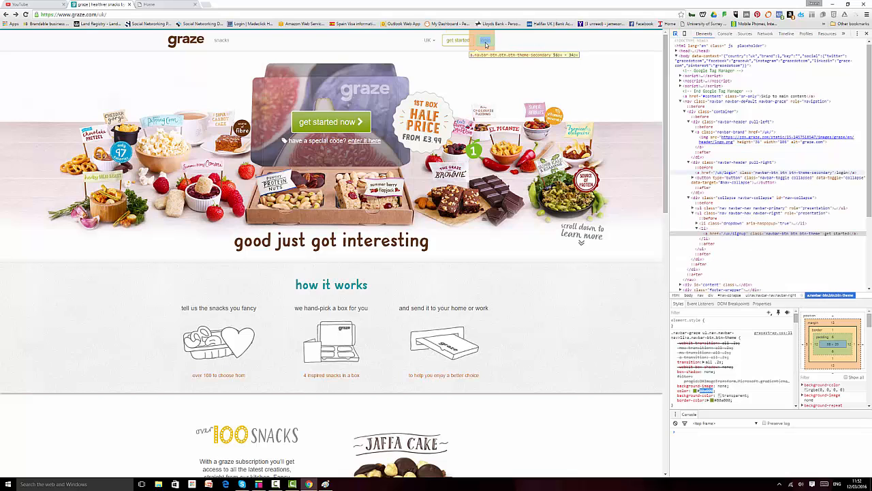
left_click(485, 42)
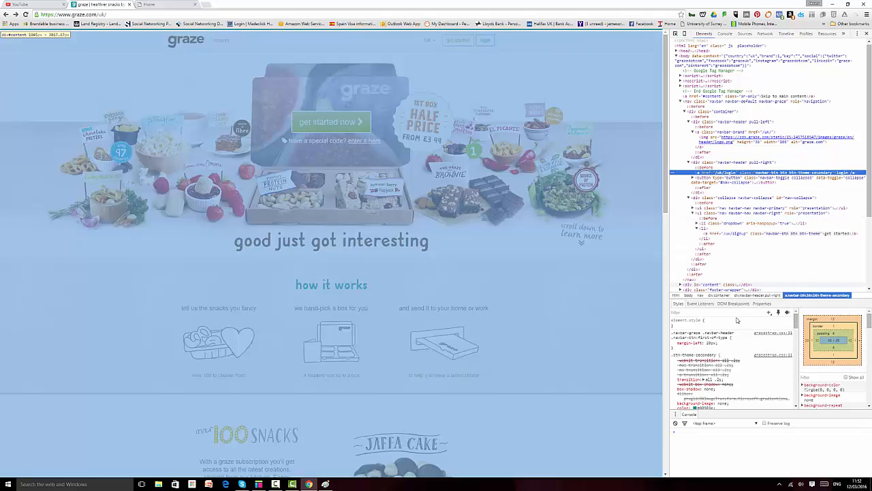
scroll(744, 371, "down", 3)
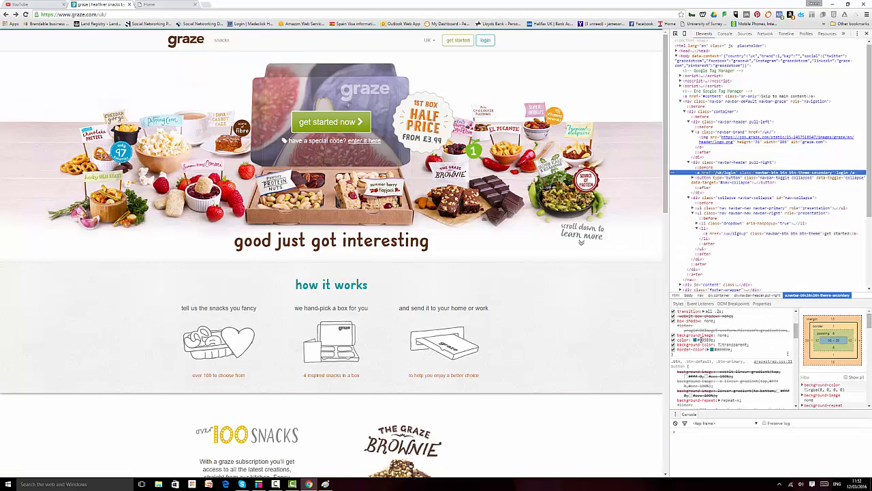
left_click(701, 339)
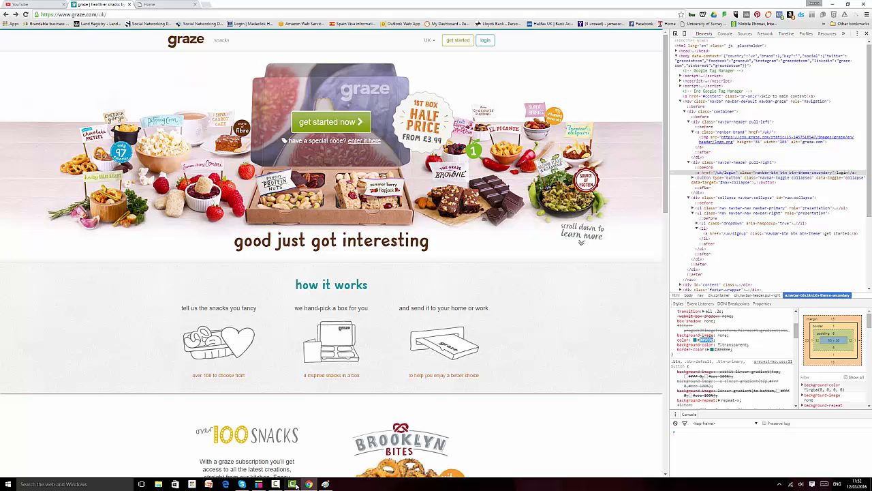
Step: In Axure, add a fill colour to the login button's MouseOver style using the teal hex value copied from the website
left_click(259, 484)
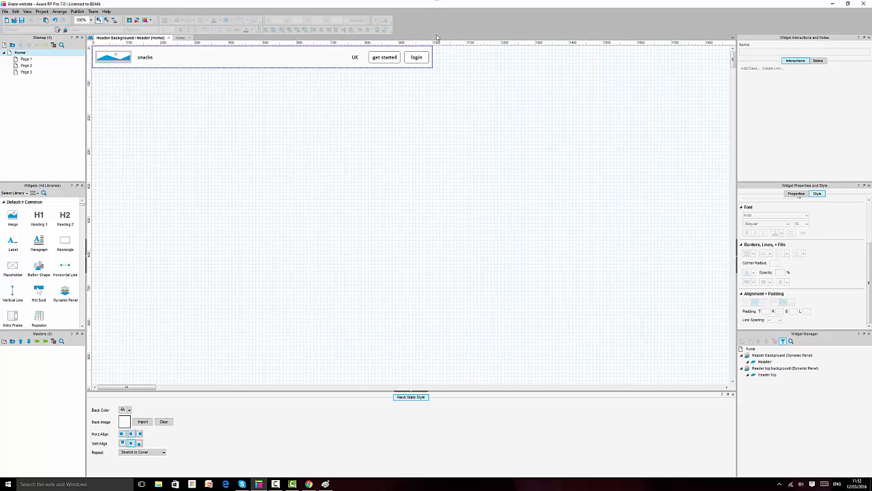
left_click(423, 57)
right_click(421, 58)
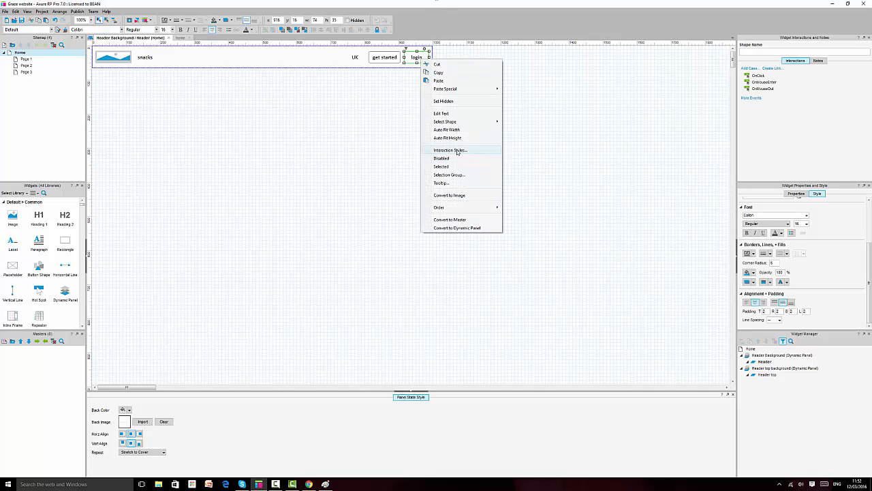
left_click(461, 149)
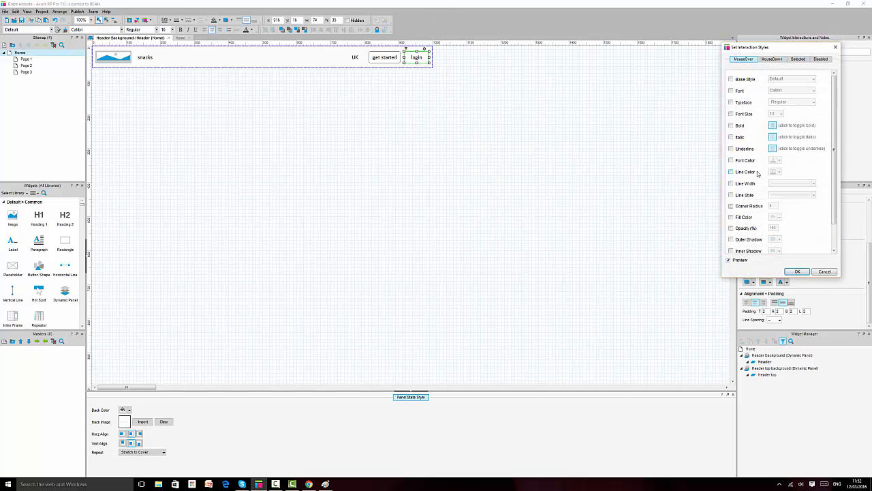
scroll(731, 226, "down", 1)
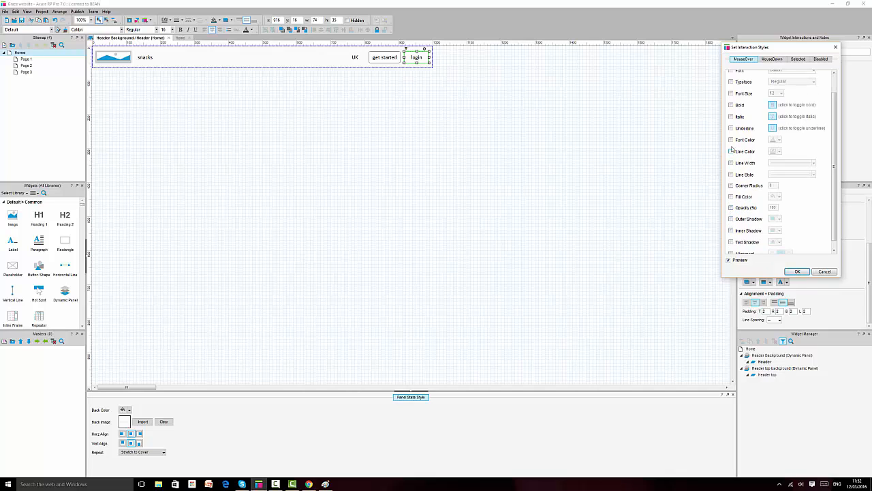
left_click(731, 198)
left_click(778, 197)
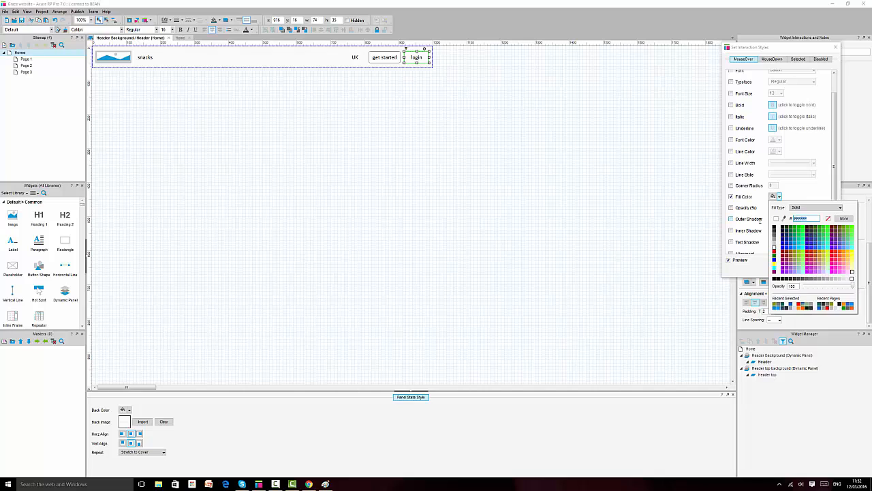
key("ctrl+v")
key("Return")
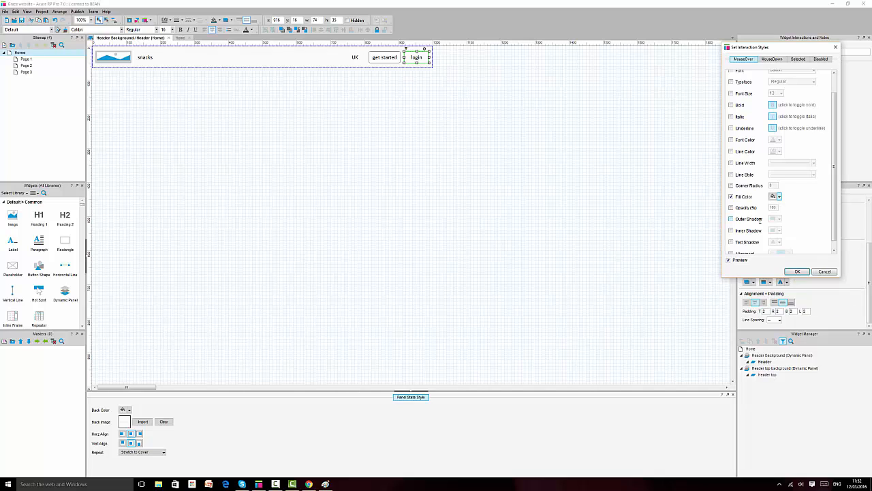
Step: Add a line colour to the login button's MouseOver style using the same copied teal value
left_click(731, 151)
left_click(779, 151)
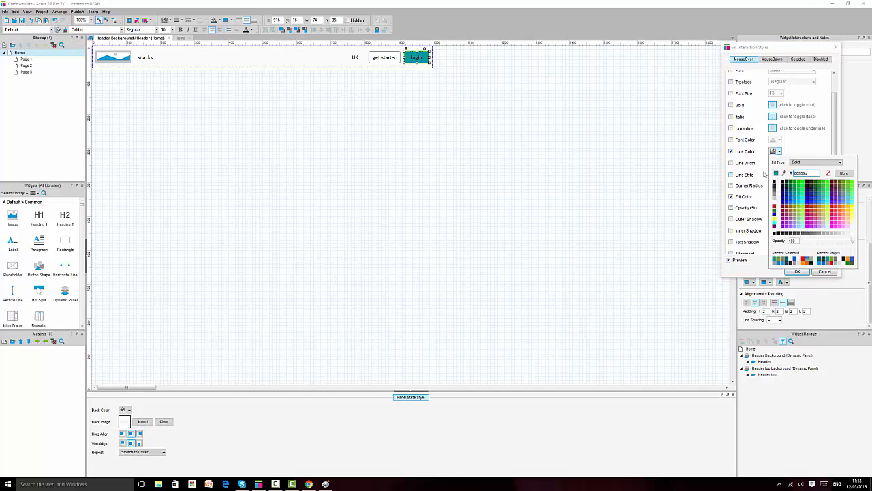
key("Return")
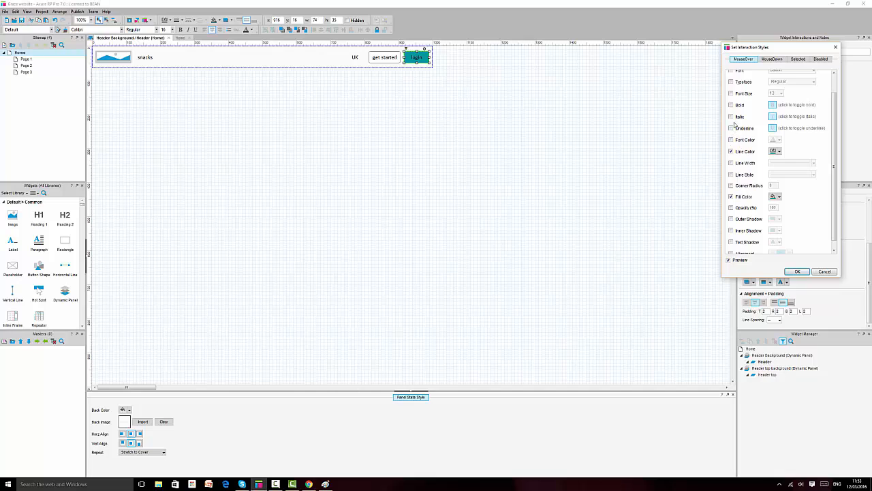
Step: Add a white font colour to the login button's MouseOver style and apply the interaction styles
left_click(731, 140)
left_click(780, 140)
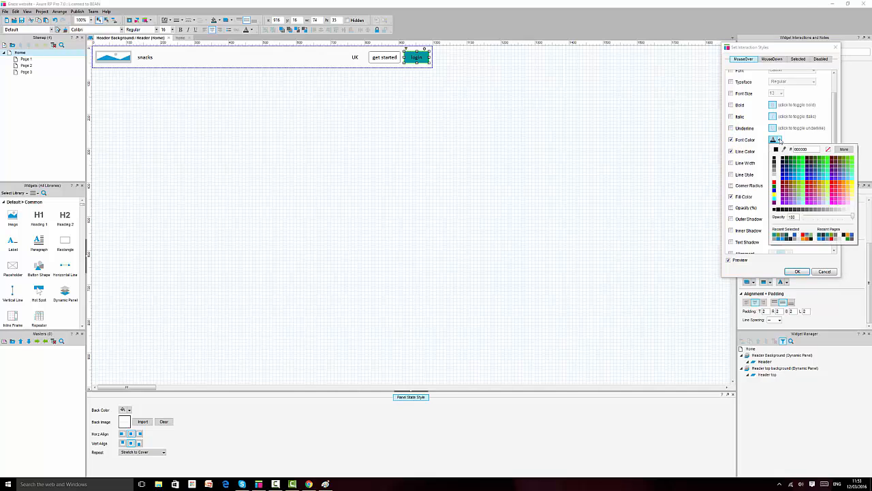
left_click(774, 177)
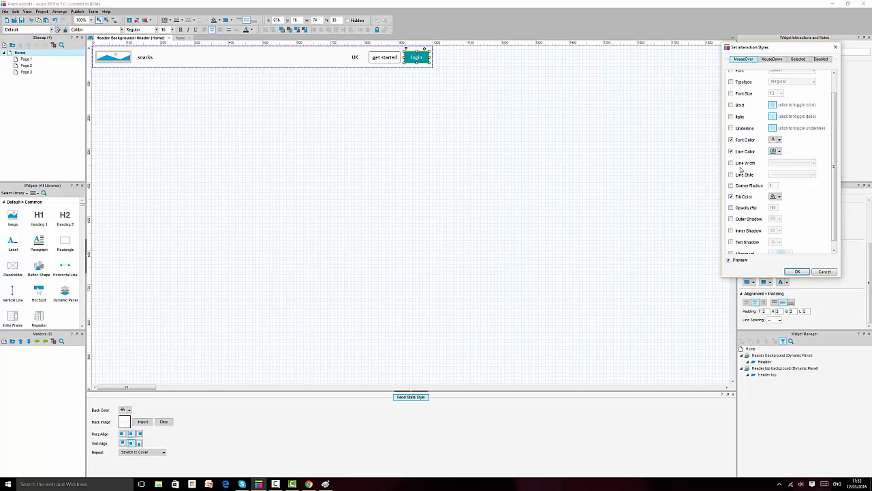
left_click(802, 272)
left_click(578, 226)
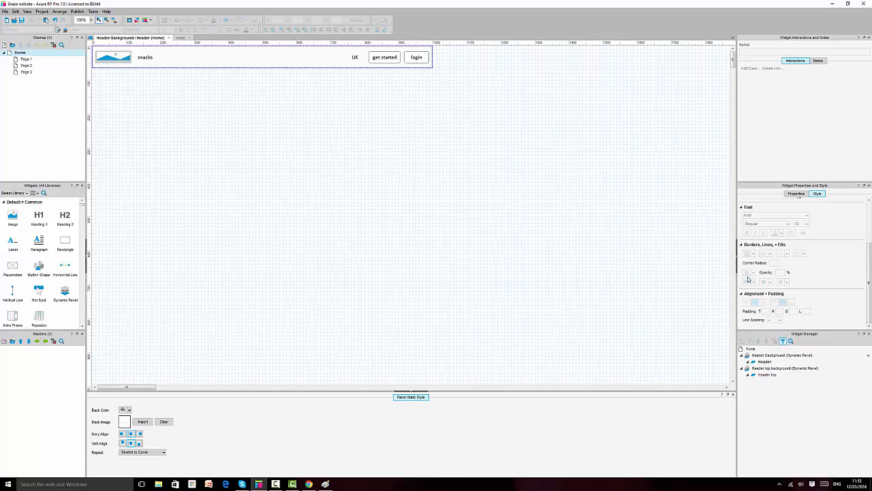
Step: Reload the prototype preview in Chrome and compare the header buttons' normal and hover styling with the Graze website
left_click(309, 484)
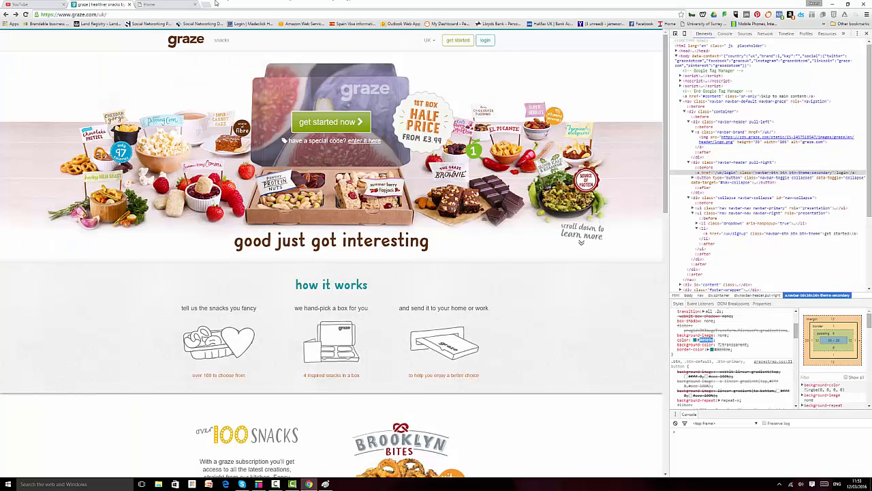
left_click(160, 4)
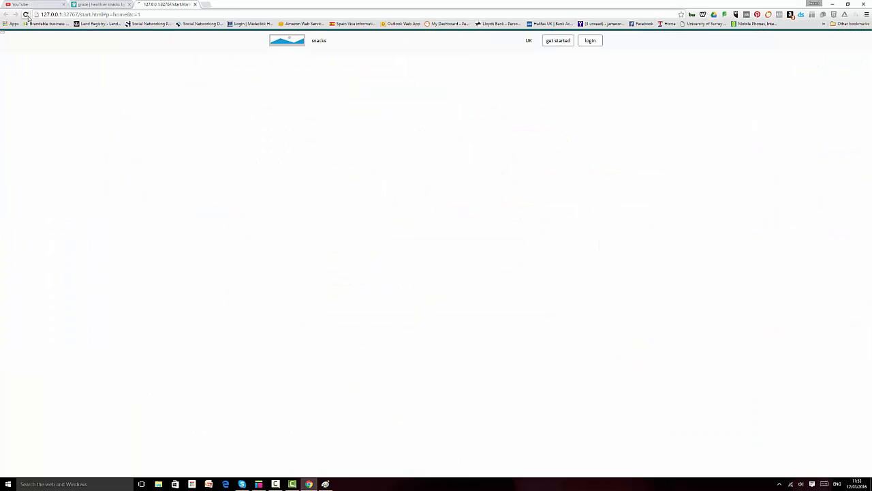
left_click(26, 14)
left_click(80, 4)
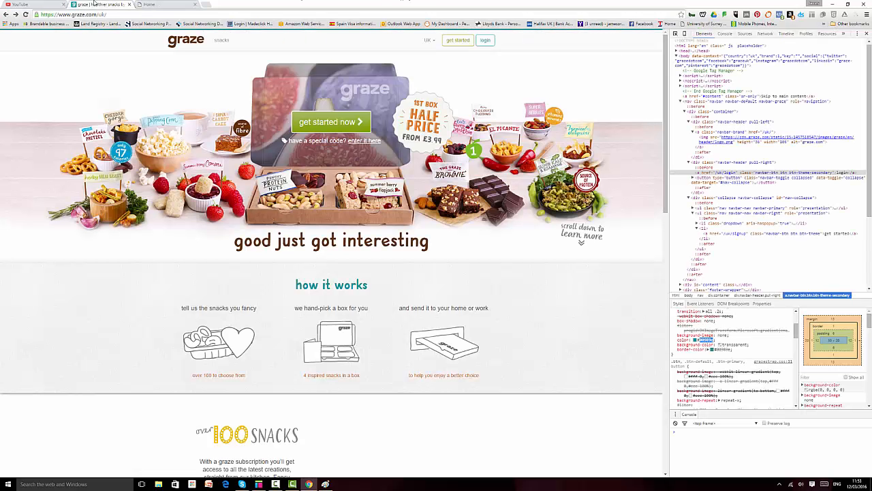
left_click(171, 3)
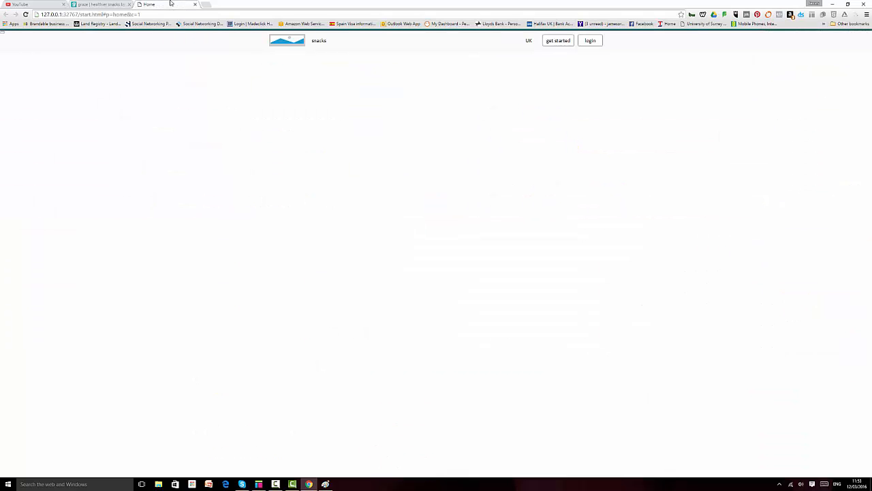
left_click(124, 3)
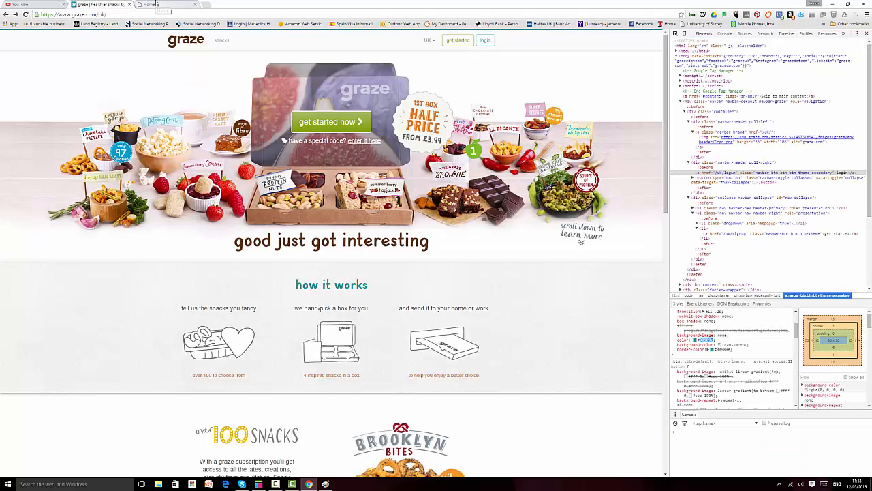
left_click(158, 6)
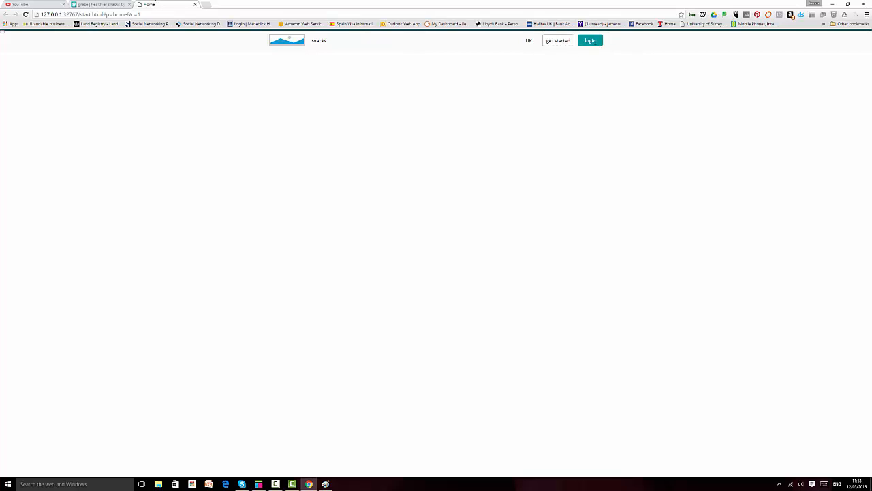
left_click(121, 4)
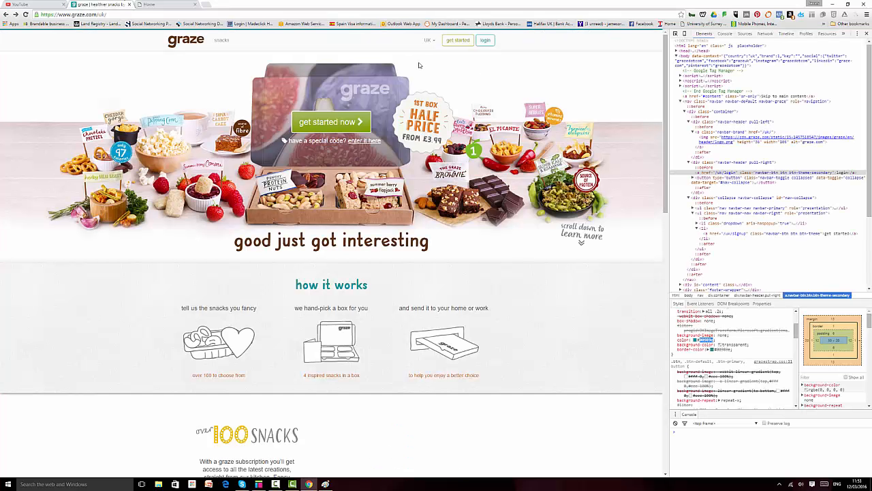
Step: Select the get started button in Axure, and copy the text colour of its counterpart from the Graze website's CSS in Chrome
left_click(259, 483)
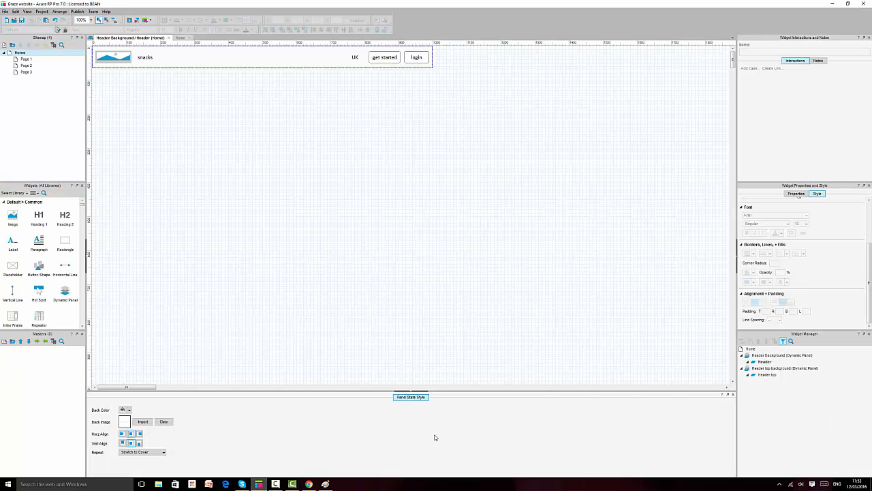
left_click(379, 59)
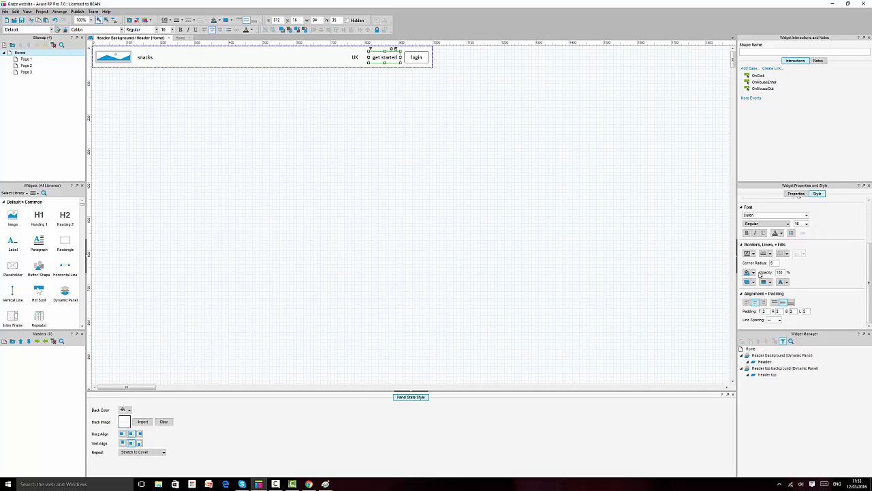
left_click(309, 484)
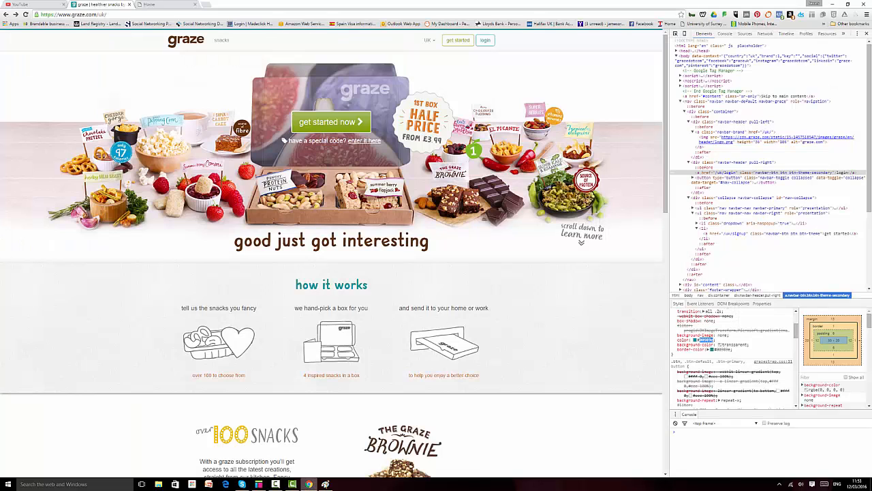
left_click(675, 34)
left_click(458, 40)
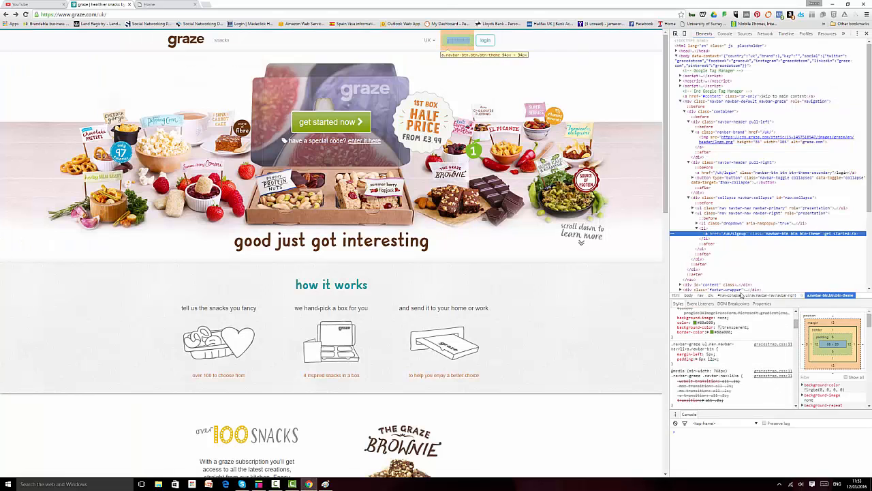
left_click(701, 323)
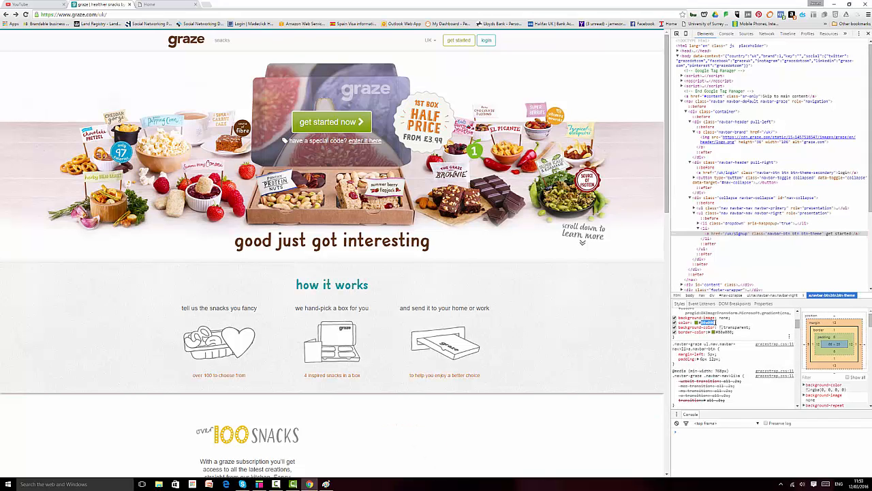
Step: Back in Axure, set the get started button's default font colour to 80a000
left_click(259, 484)
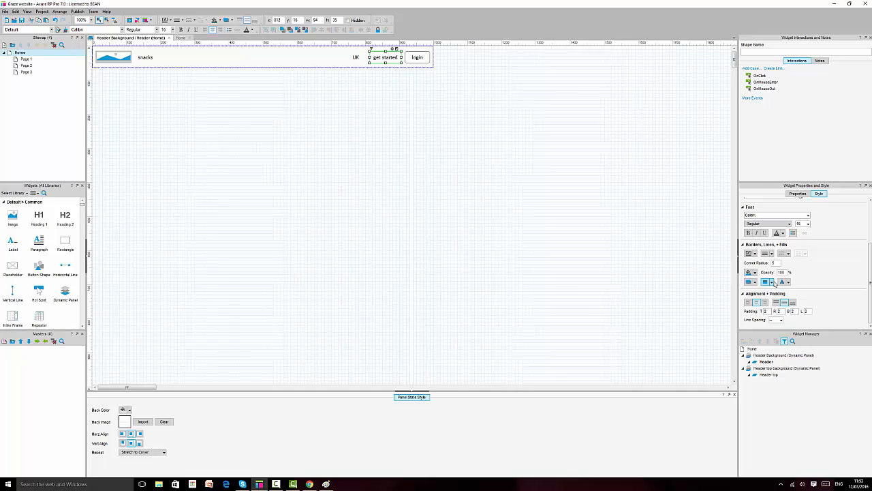
left_click(251, 30)
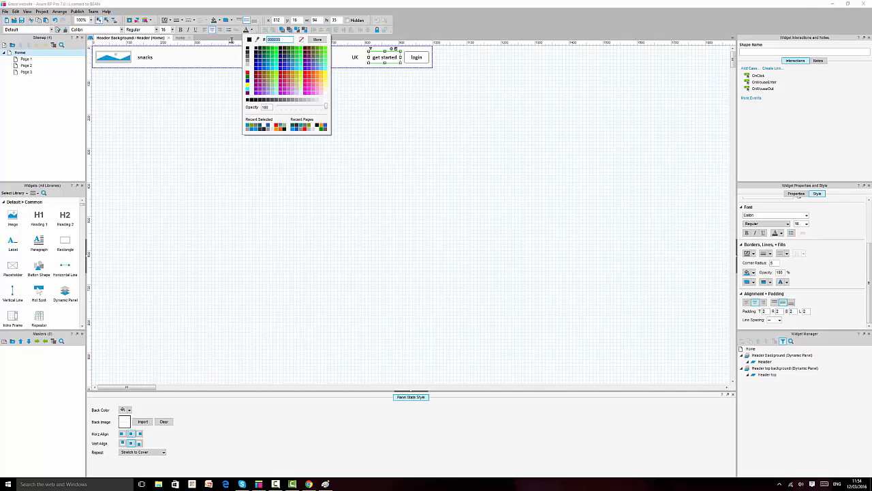
type("80a000")
key("Return")
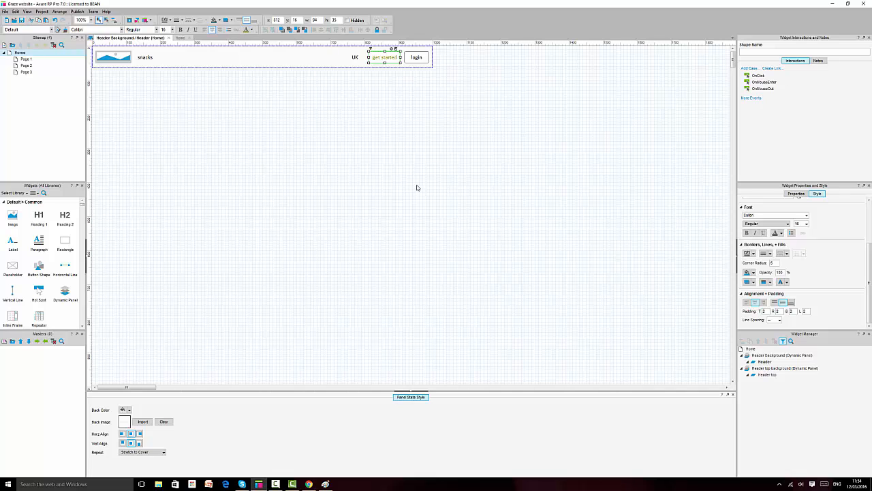
left_click(181, 30)
left_click(180, 30)
left_click(402, 87)
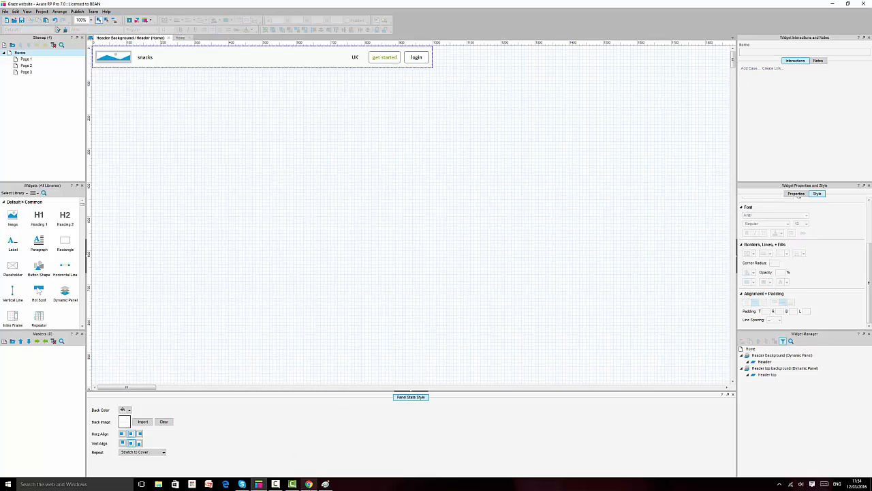
Step: Switch to Chrome, inspect the Graze website's login button, and copy its text colour hex value from the CSS
left_click(308, 484)
left_click(486, 41)
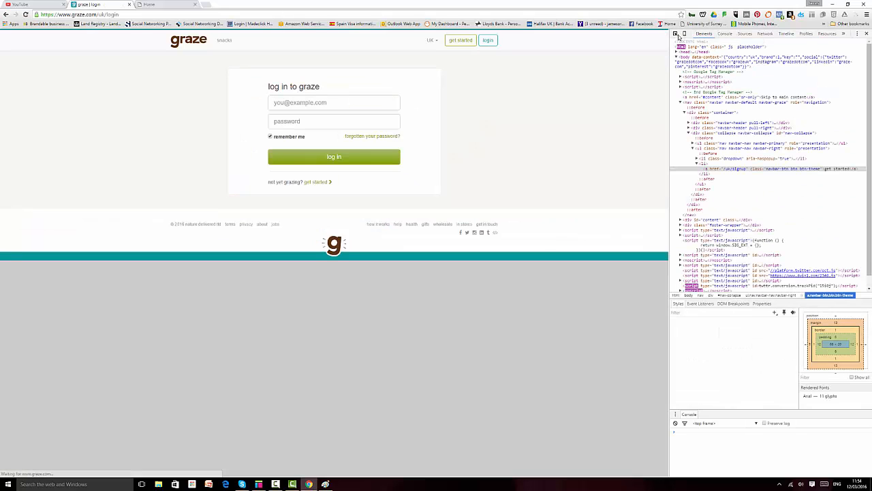
left_click(675, 34)
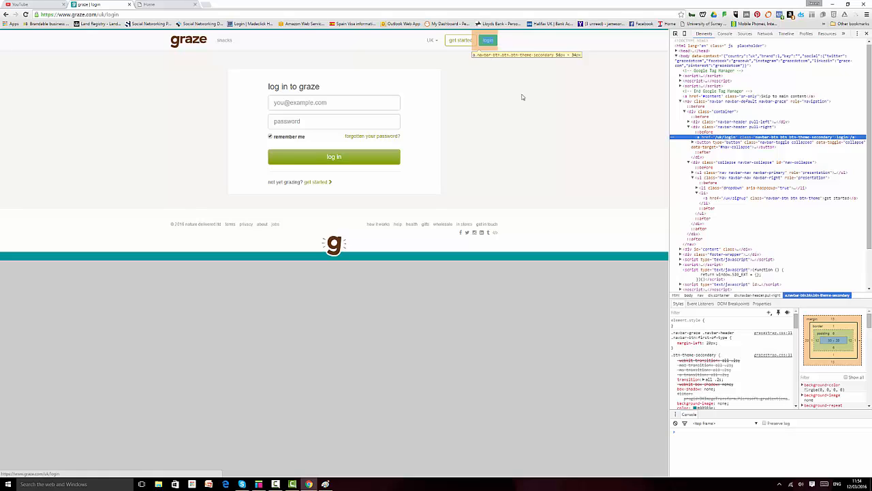
scroll(701, 374, "down", 1)
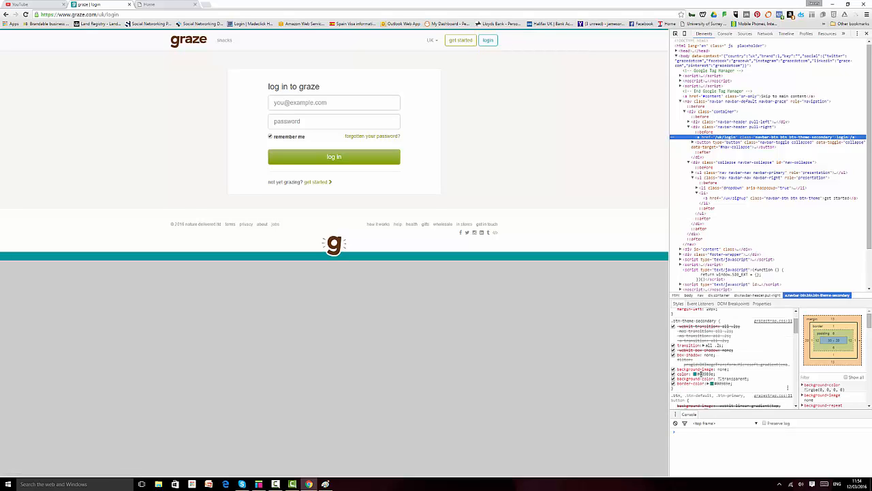
left_click(701, 375)
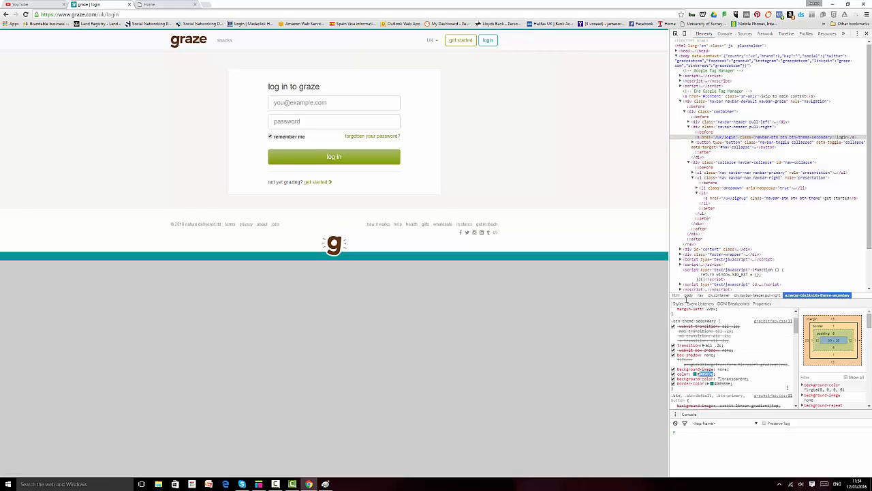
Step: Switch to Axure and set the login button's default font colour to the hex value copied from the Graze website
left_click(156, 4)
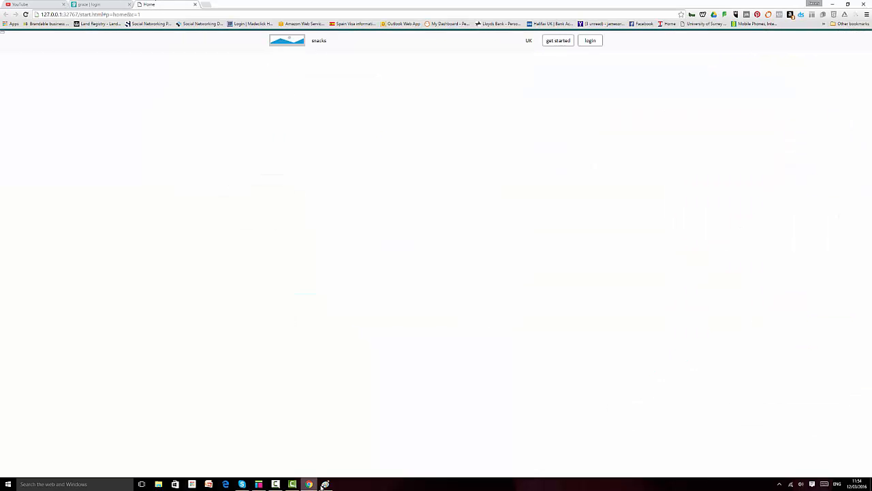
left_click(258, 484)
left_click(417, 58)
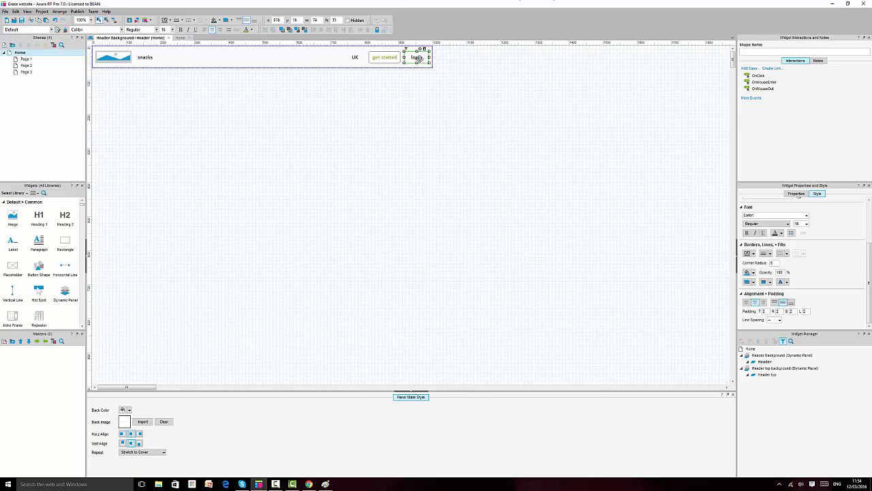
left_click(251, 30)
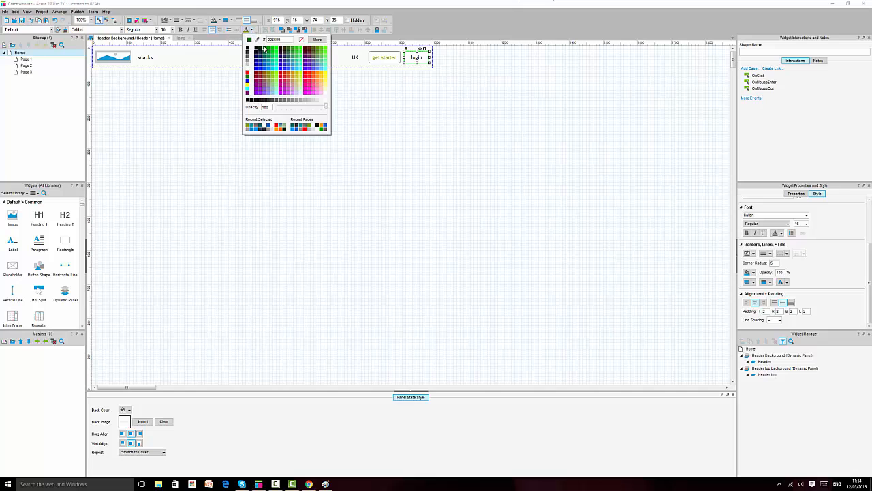
key("ctrl+v")
key("Return")
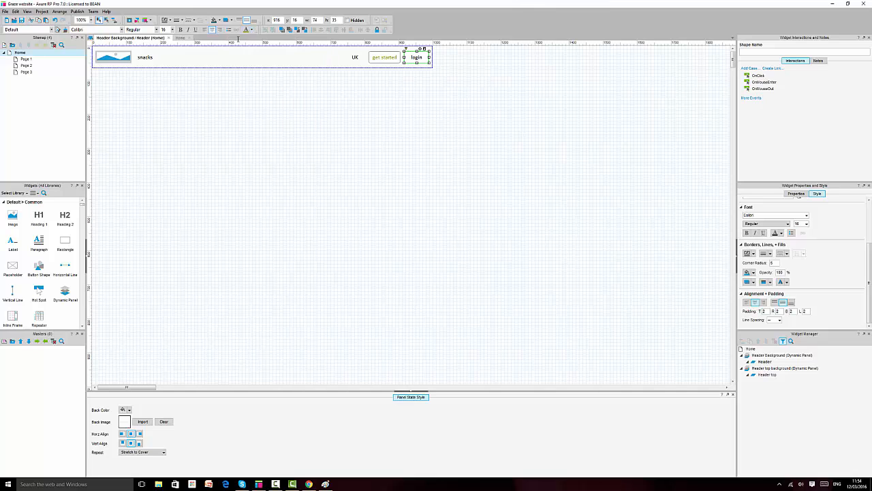
left_click(573, 200)
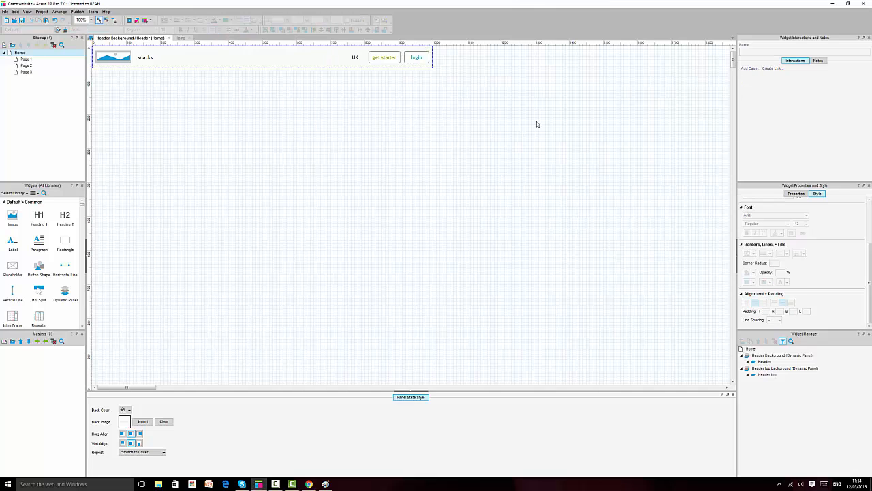
Step: Switch to Chrome, reload the prototype preview, and compare the header buttons' text colours with the Graze website
left_click(308, 483)
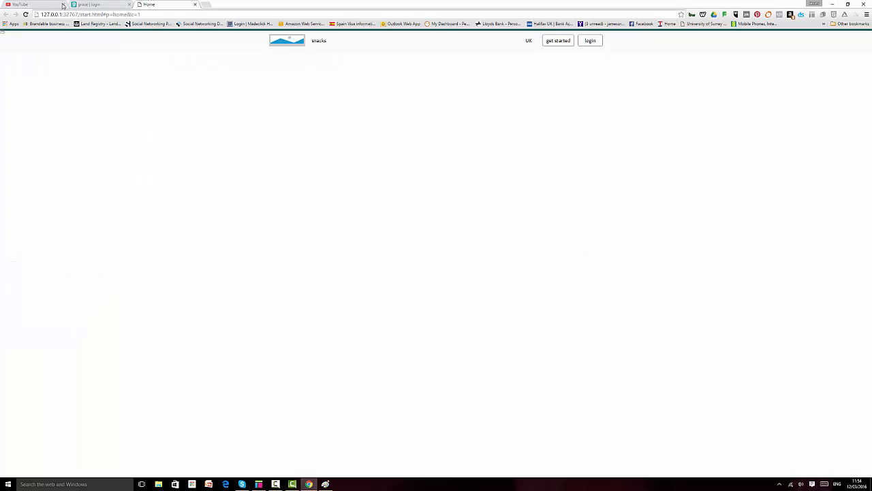
left_click(26, 14)
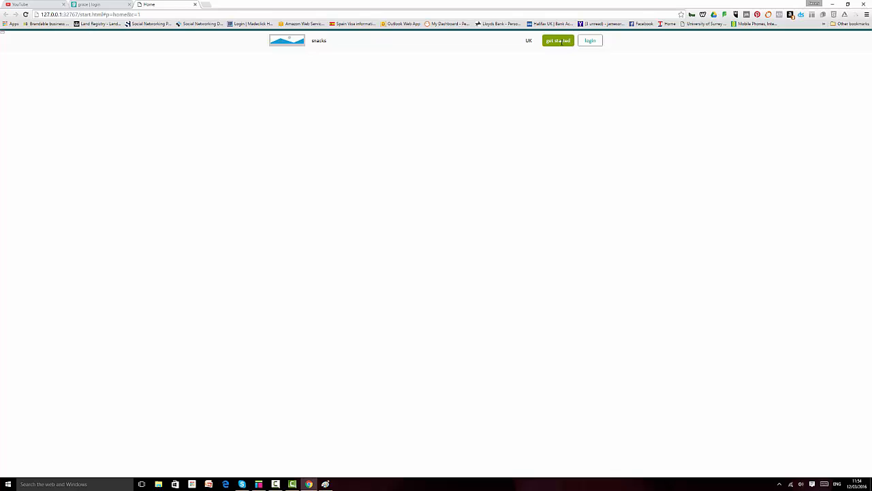
left_click(102, 4)
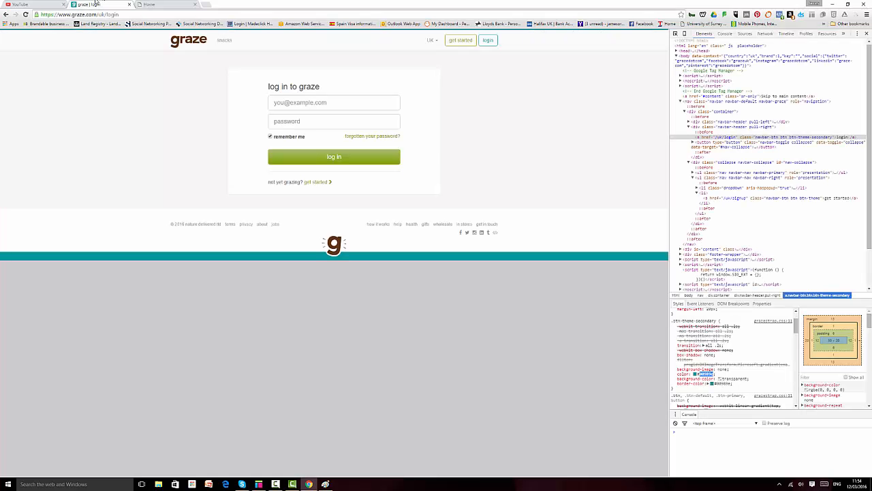
left_click(170, 4)
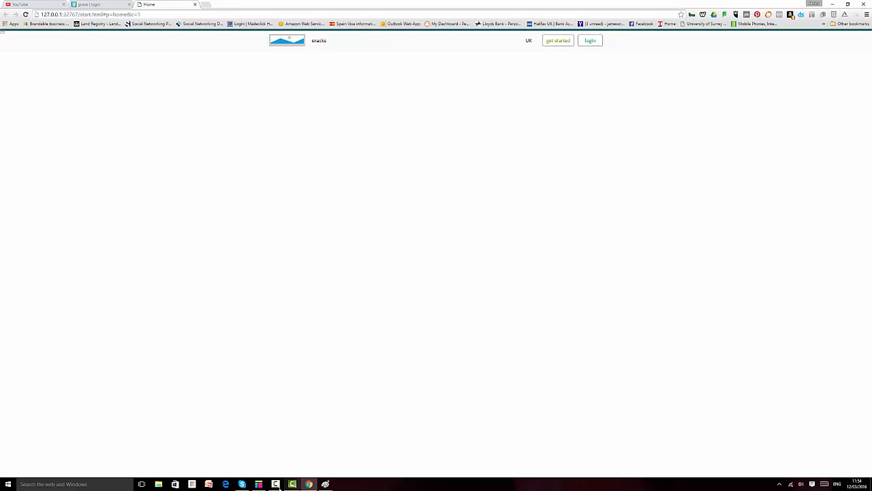
left_click(292, 484)
left_click(386, 55)
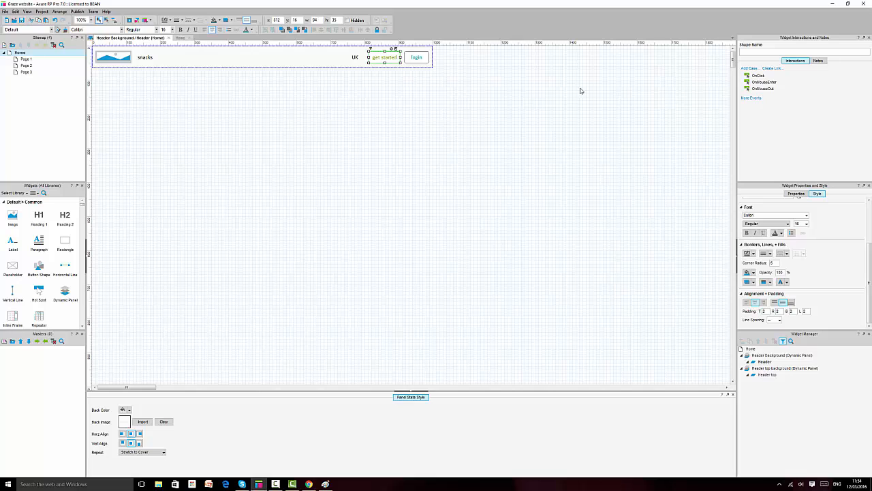
left_click(217, 19)
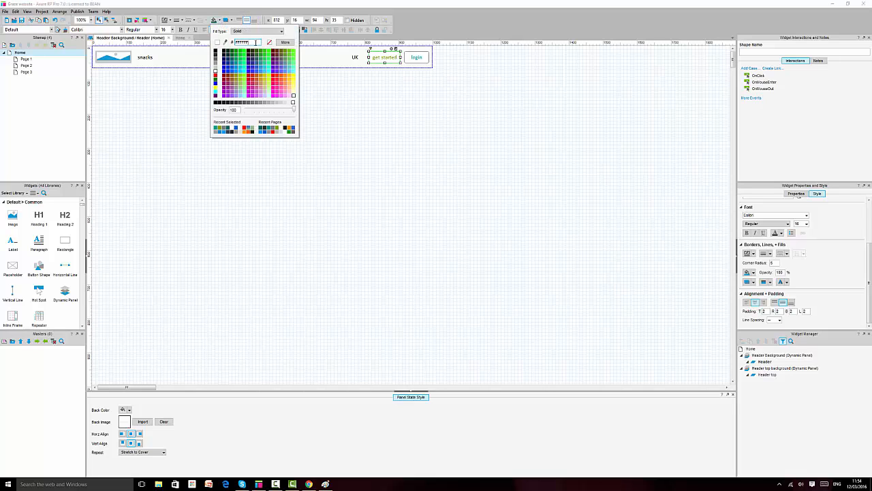
left_click(452, 295)
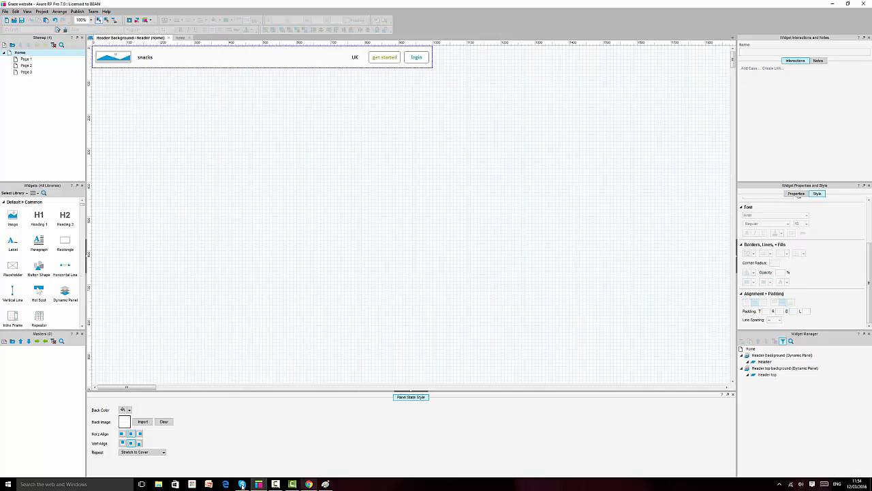
Step: Switch to Chrome, inspect the Graze website's get started button, and copy its colour hex value from the CSS
left_click(309, 484)
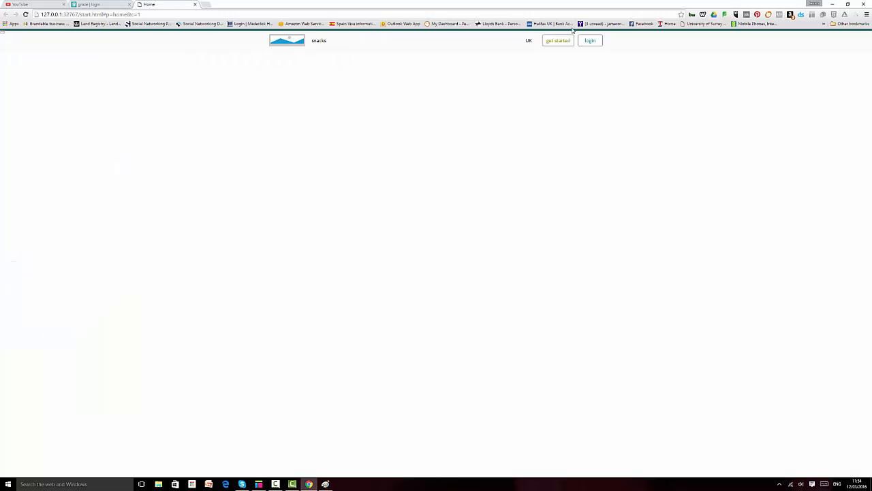
left_click(113, 4)
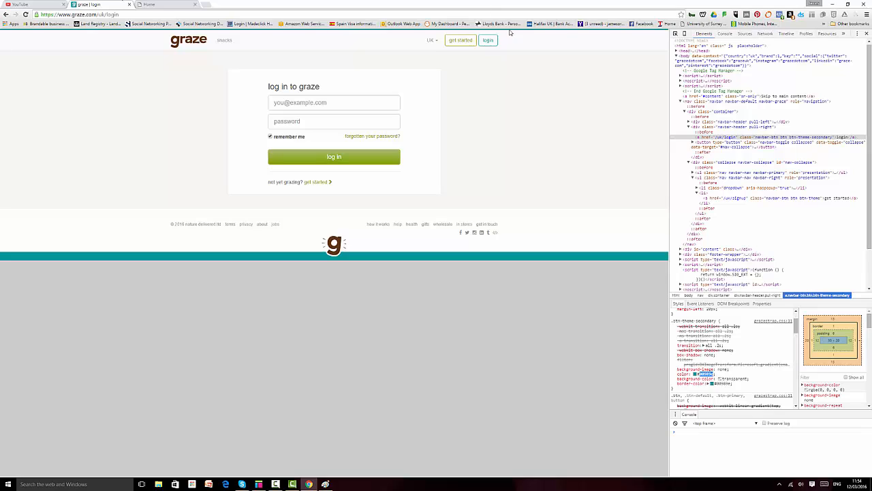
left_click(675, 34)
left_click(461, 40)
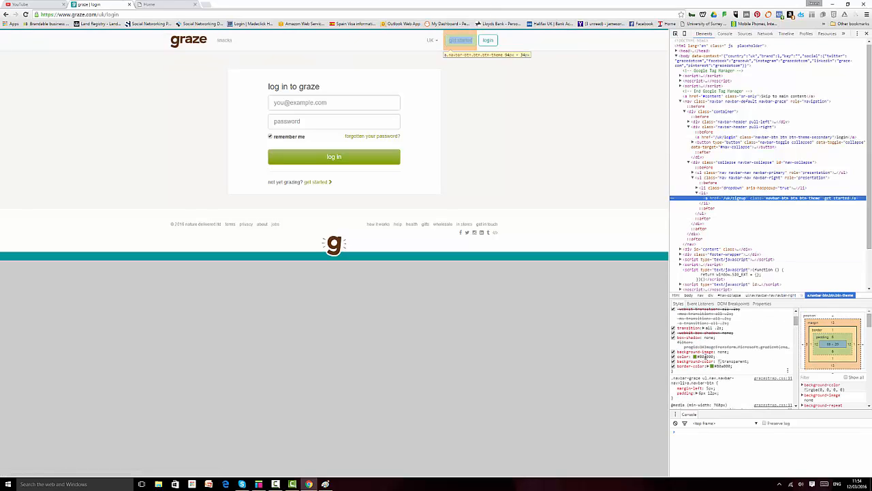
left_click(706, 356)
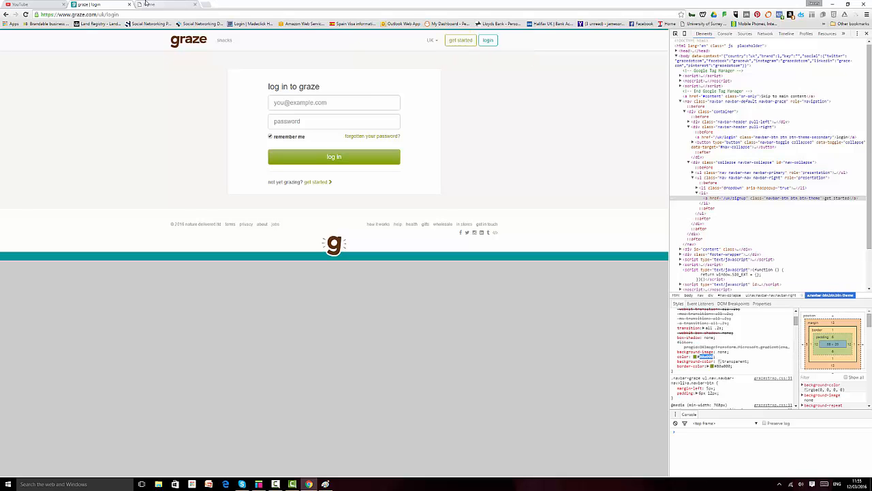
Step: Switch to Axure and set the get started button's border line colour to 80a000
left_click(259, 484)
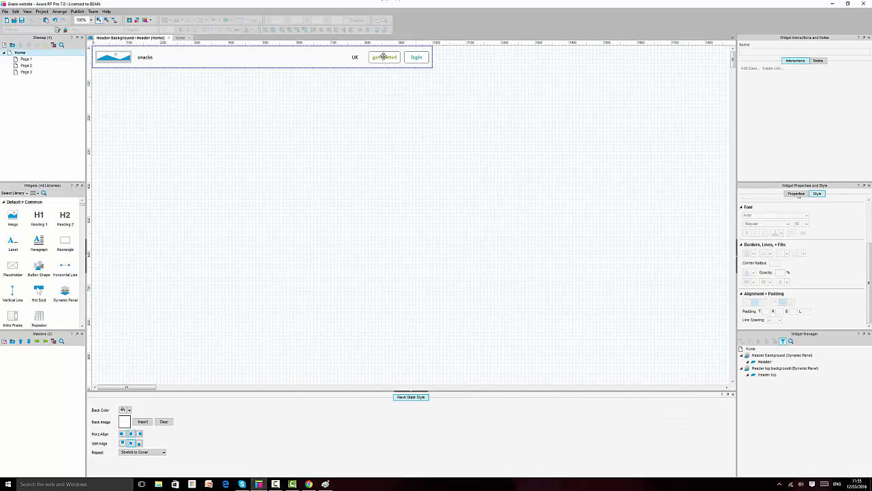
left_click(384, 57)
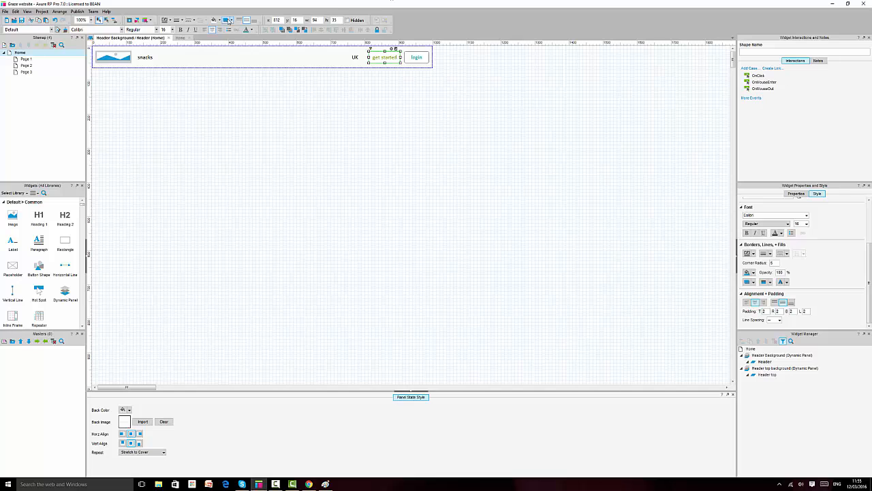
left_click(169, 21)
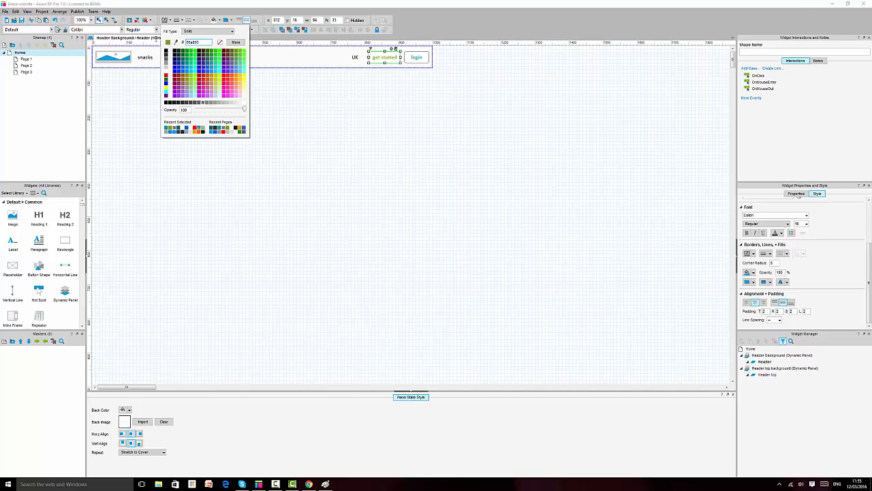
key("Return")
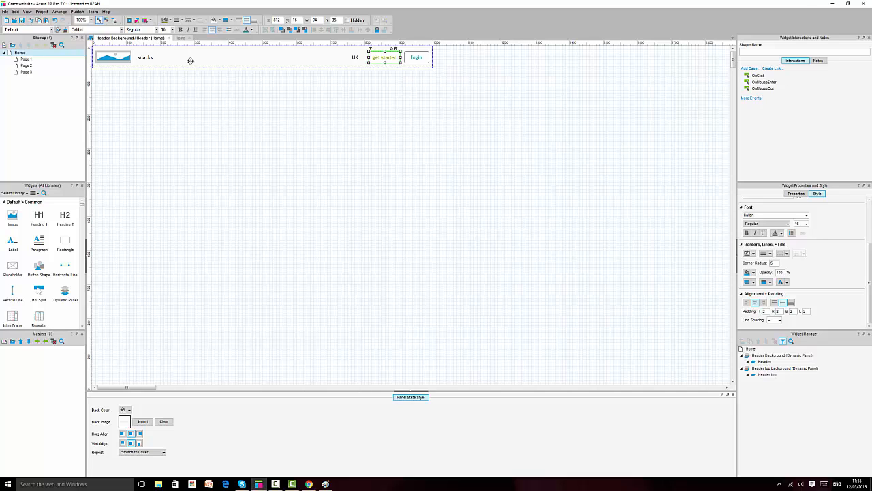
Step: Return to Chrome, inspect the Graze website's login button, and copy its colour hex value for the prototype's border
left_click(309, 484)
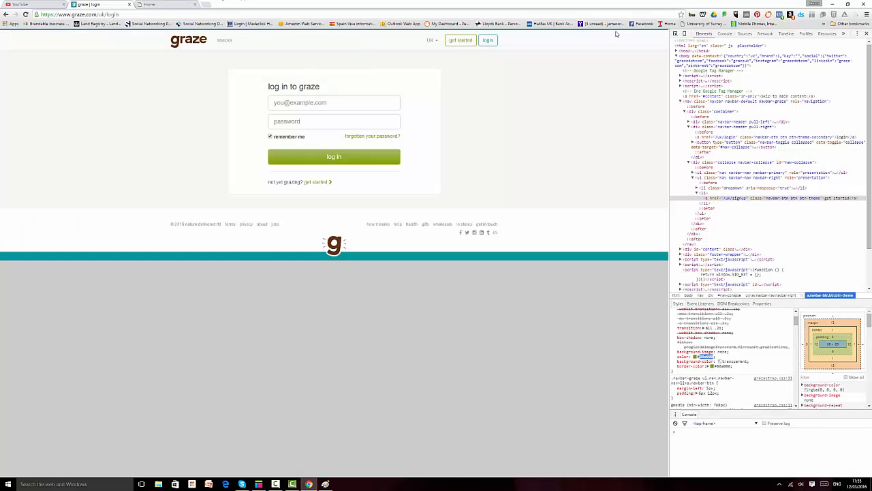
left_click(675, 34)
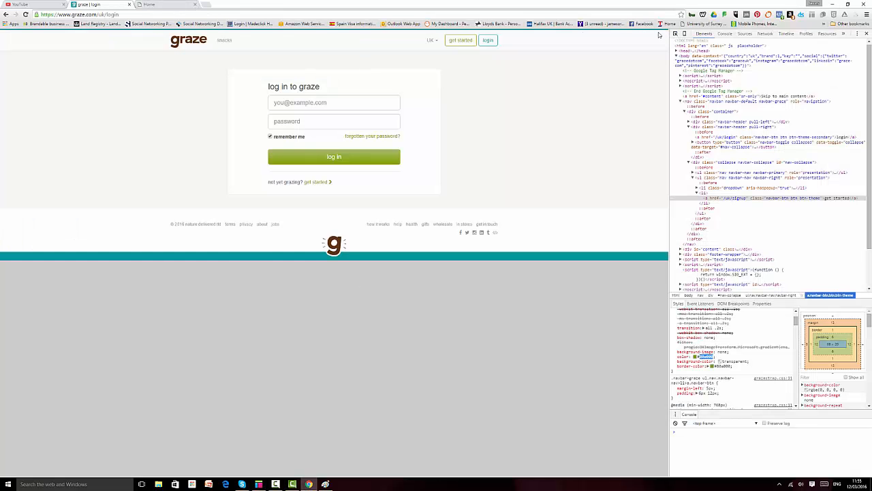
left_click(491, 42)
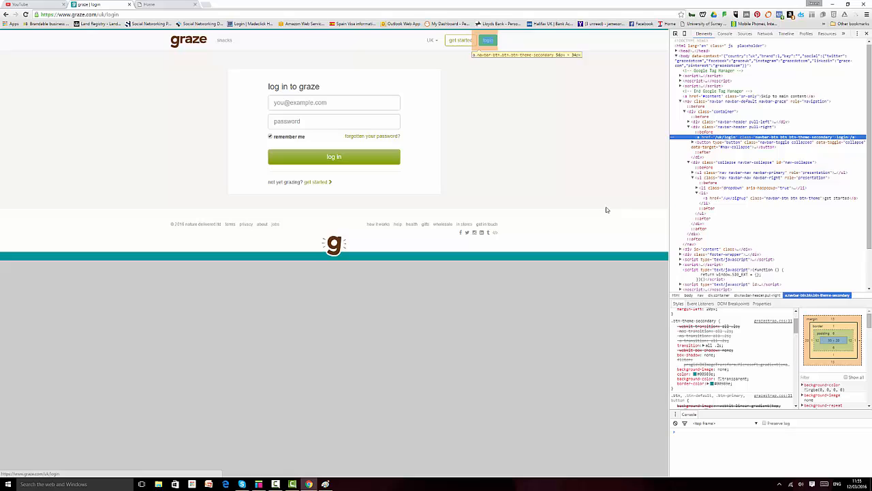
left_click(699, 374)
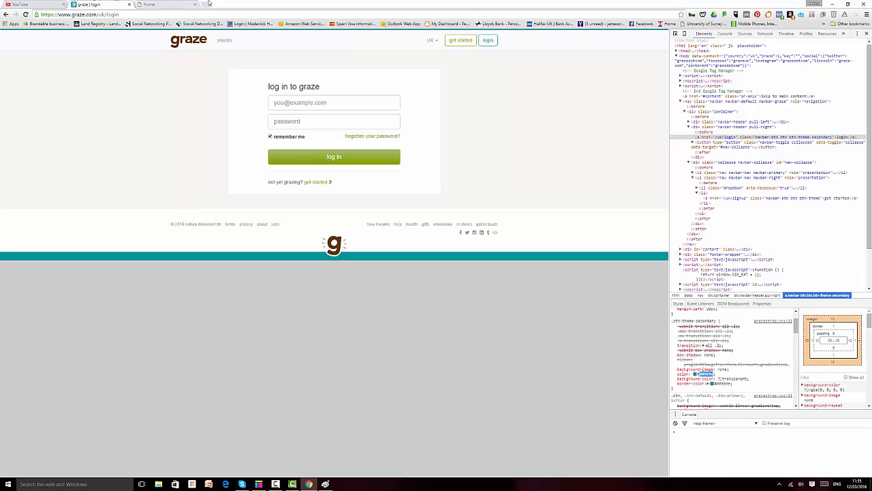
Step: Back in Axure, set the login button's border line colour to the hex value copied from the Graze website
left_click(173, 4)
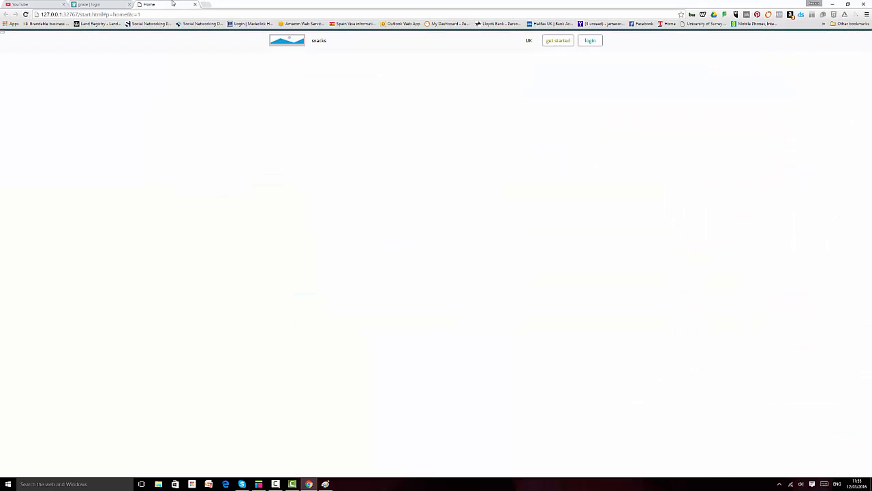
left_click(258, 484)
left_click(416, 58)
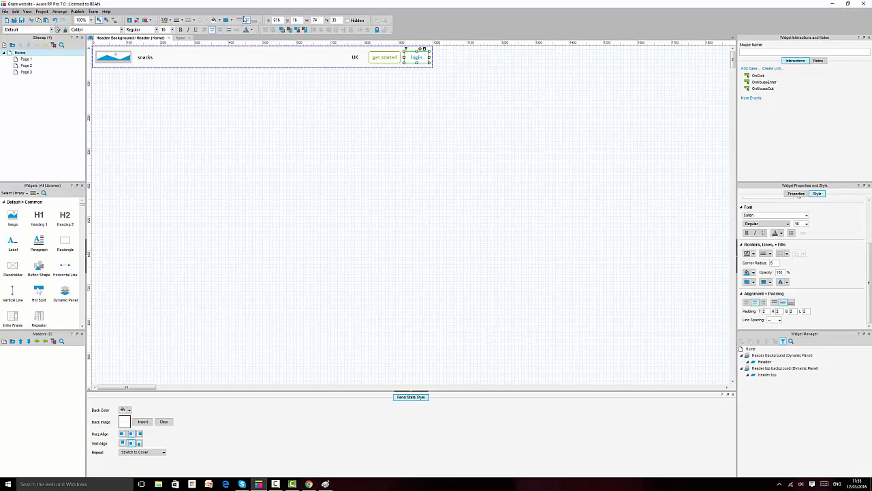
left_click(170, 21)
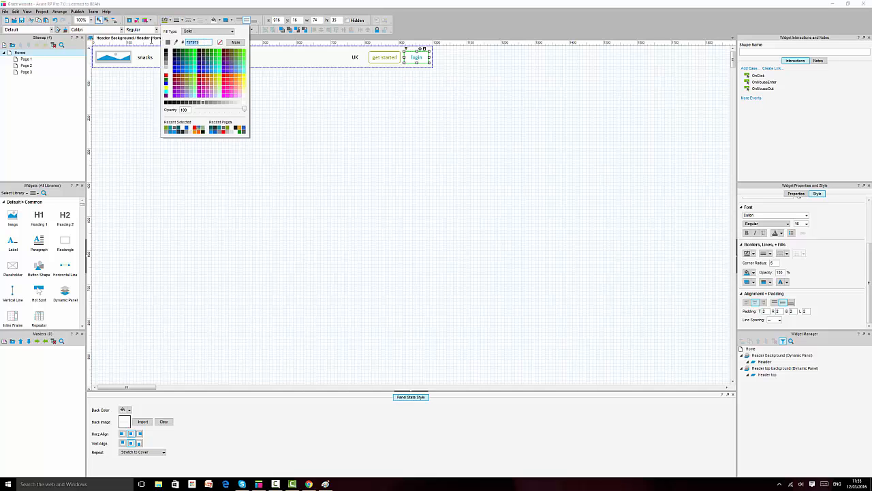
key("Return")
left_click(468, 184)
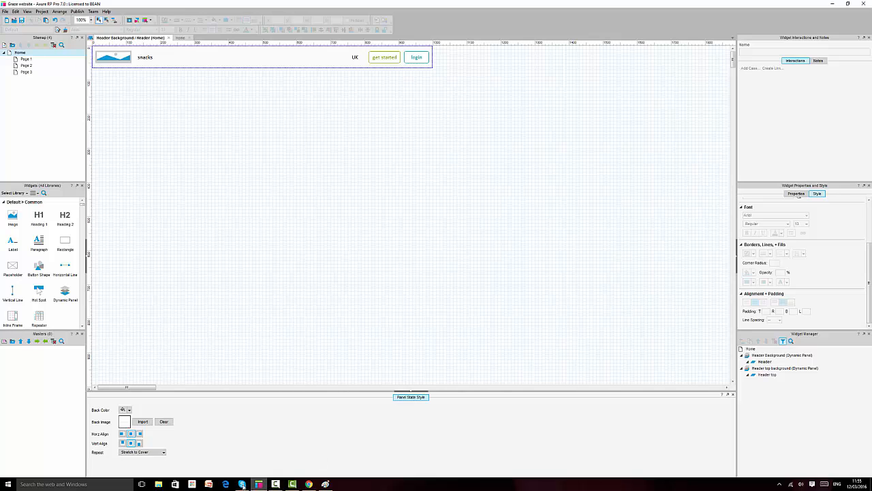
Step: Reload the prototype preview in Chrome and compare the header buttons' border colours with the Graze website
left_click(309, 483)
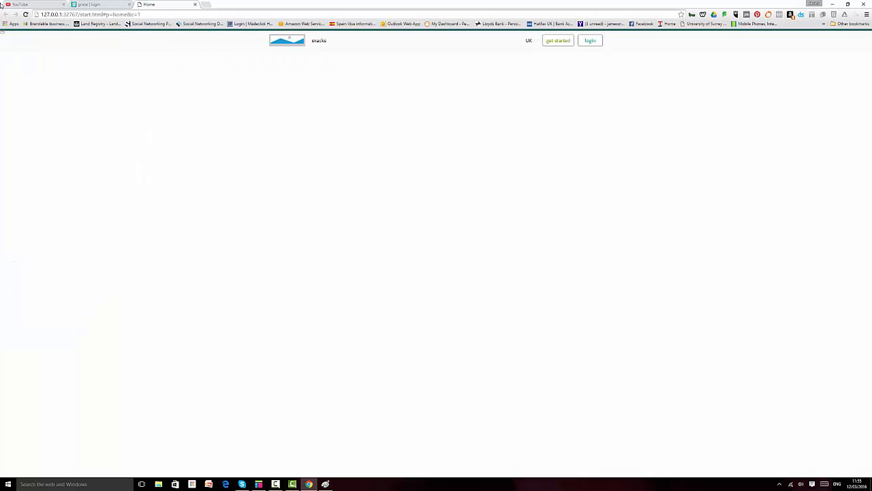
left_click(25, 14)
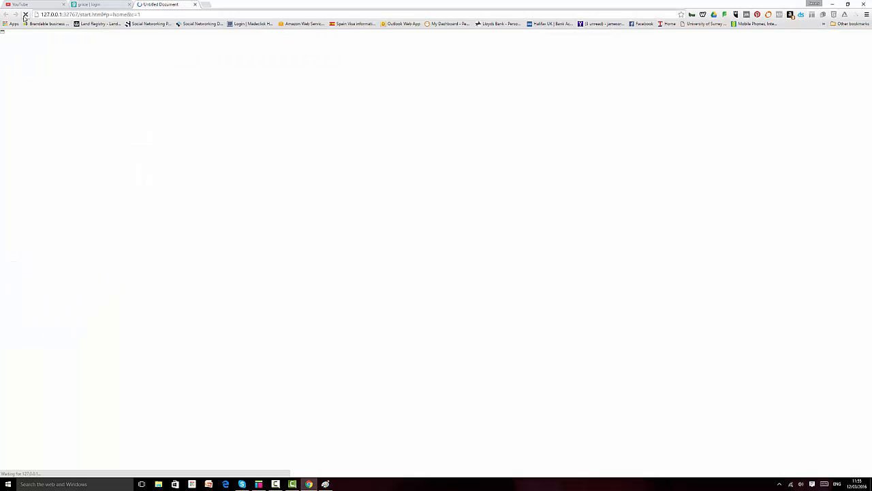
left_click(105, 4)
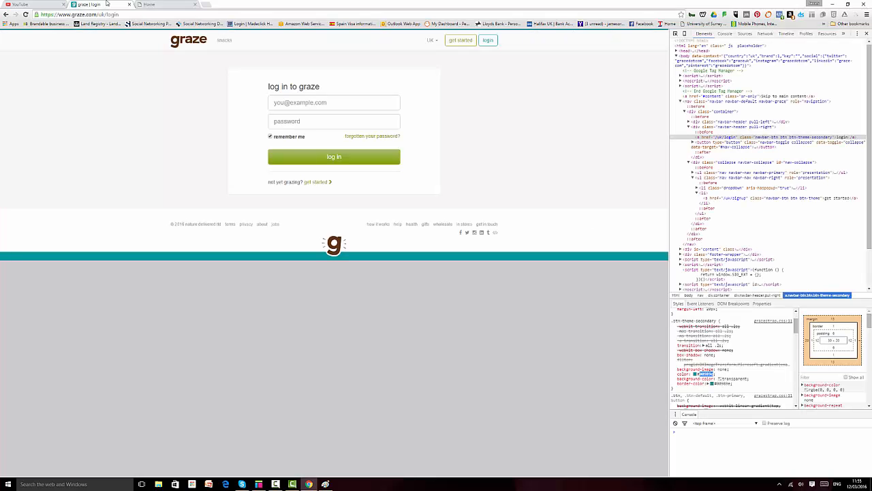
left_click(170, 4)
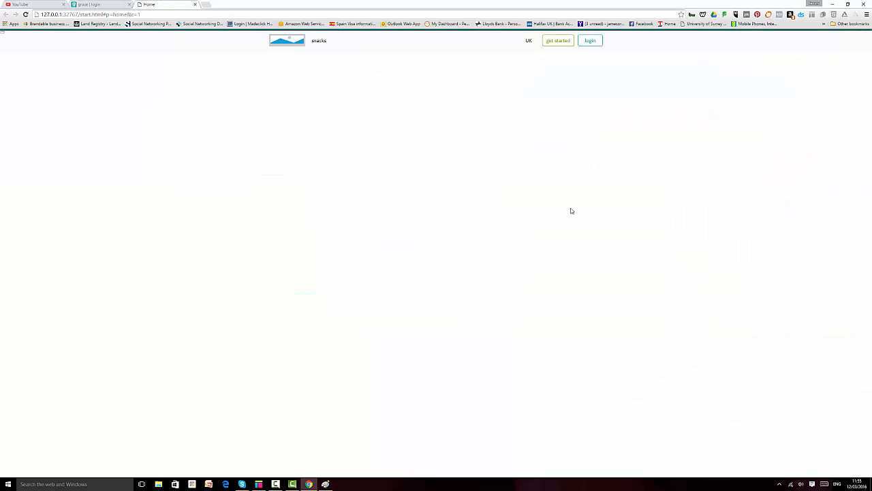
Step: Switch to Axure and give both the get started and login buttons a light grey F2F2F2 fill
left_click(258, 483)
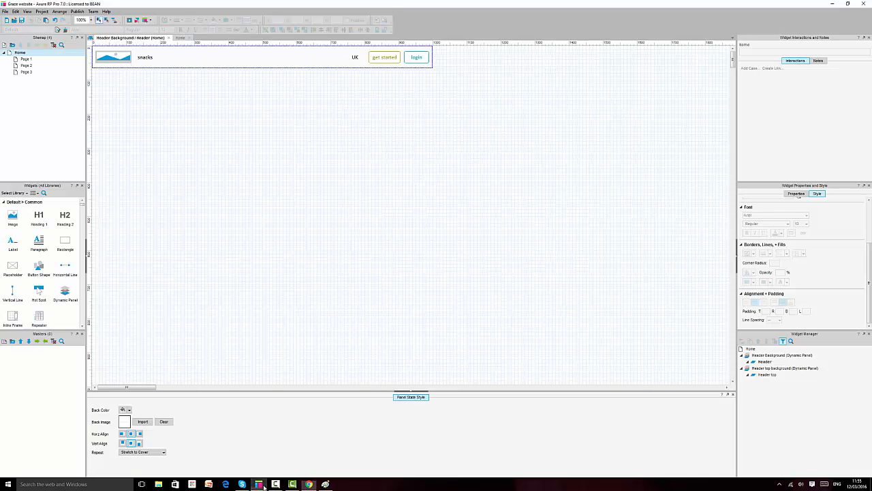
left_click(383, 58)
left_click(412, 57, "ctrl")
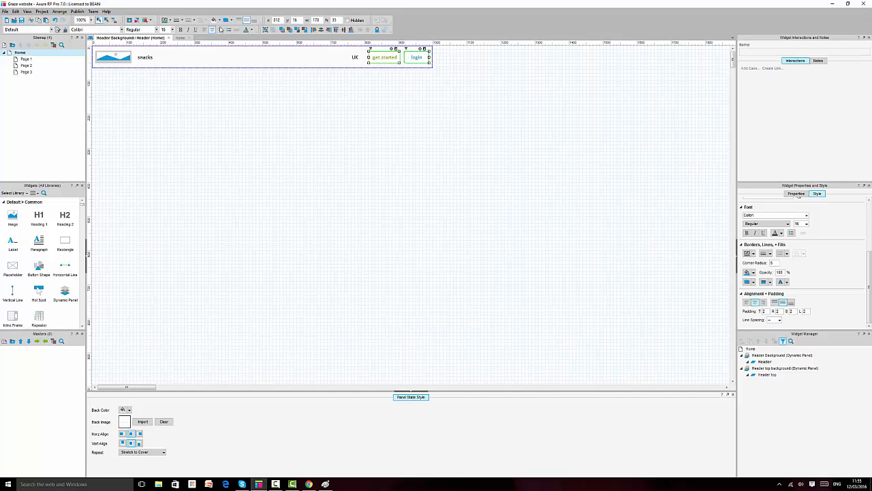
left_click(220, 21)
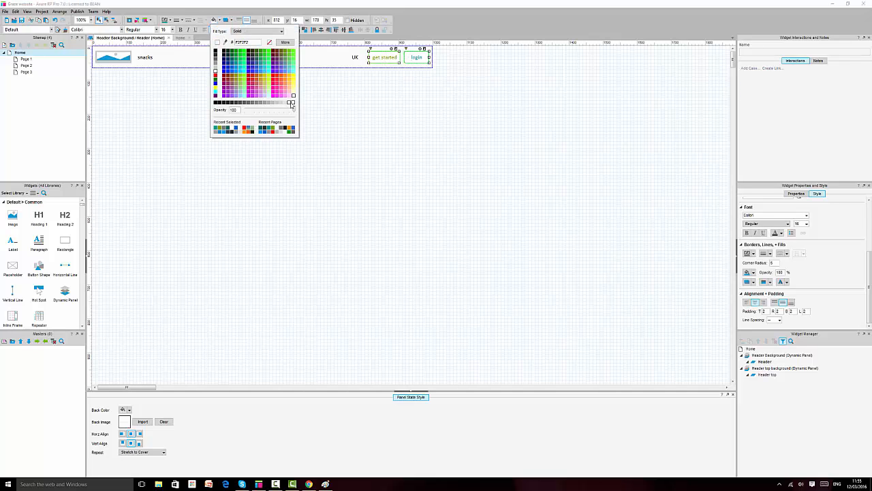
left_click(291, 103)
left_click(477, 155)
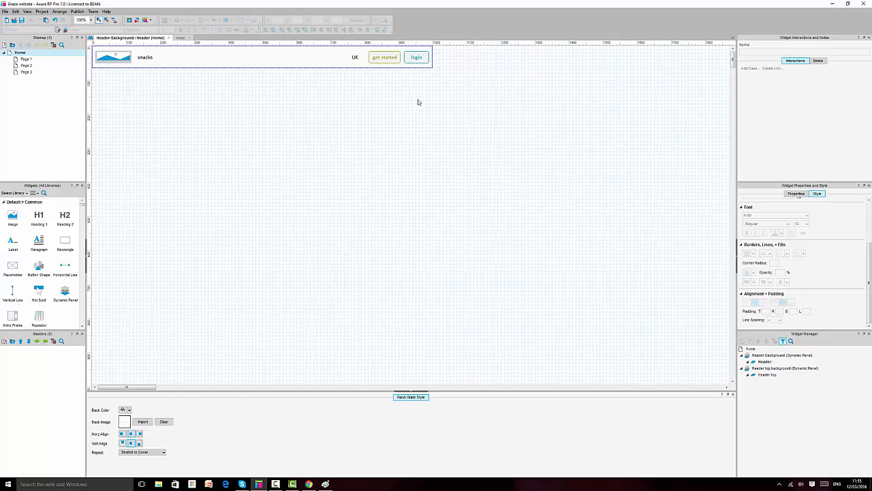
Step: Reload the prototype preview in Chrome and compare the header buttons' fill with the Graze website
key("F5")
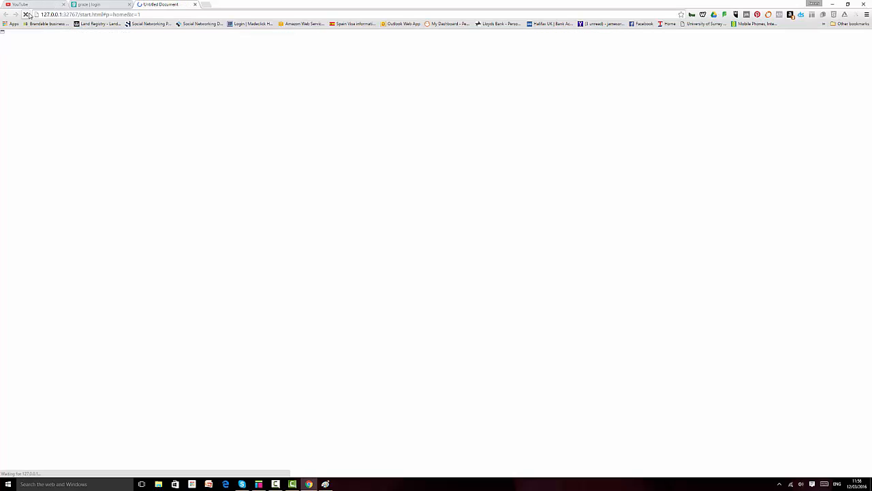
left_click(128, 4)
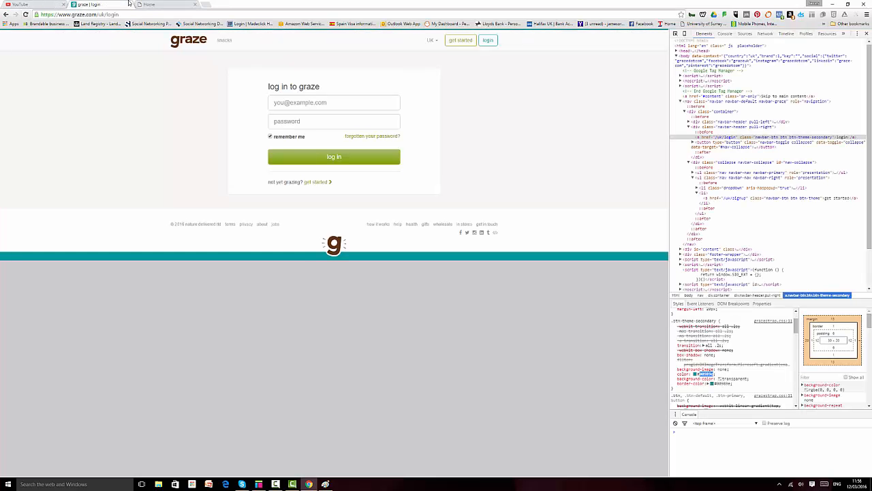
left_click(164, 4)
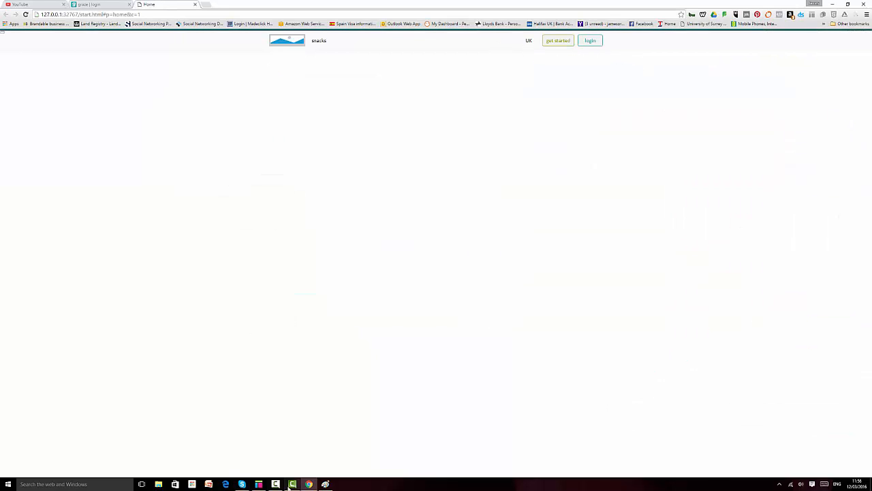
Step: Save the Graze website's header logo as the PNG image logo (1) in the Graze website folder
left_click(260, 484)
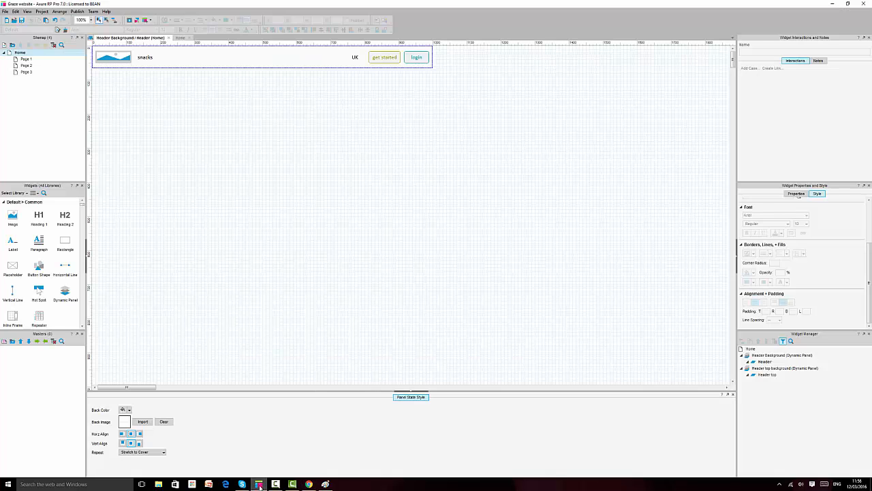
left_click(308, 484)
left_click(92, 4)
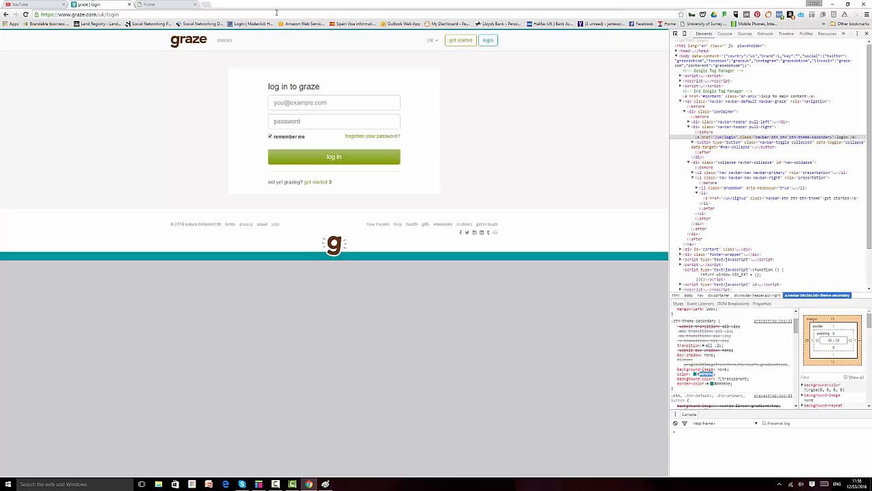
right_click(197, 39)
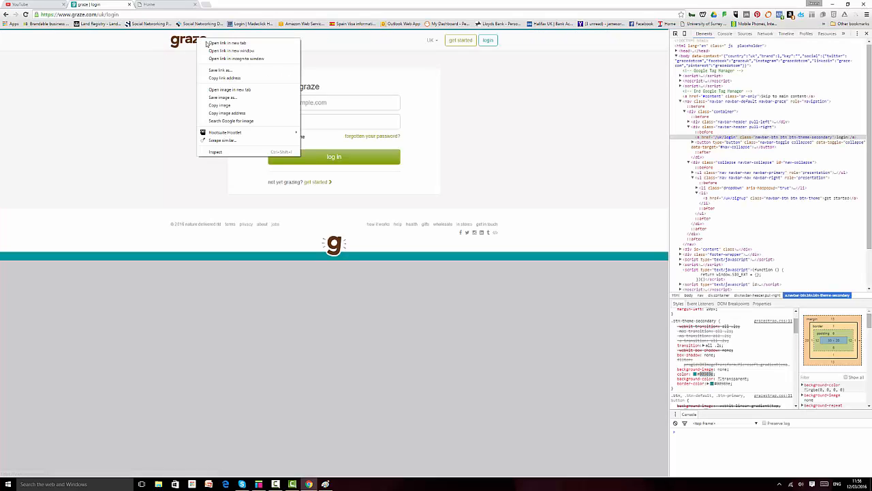
left_click(223, 98)
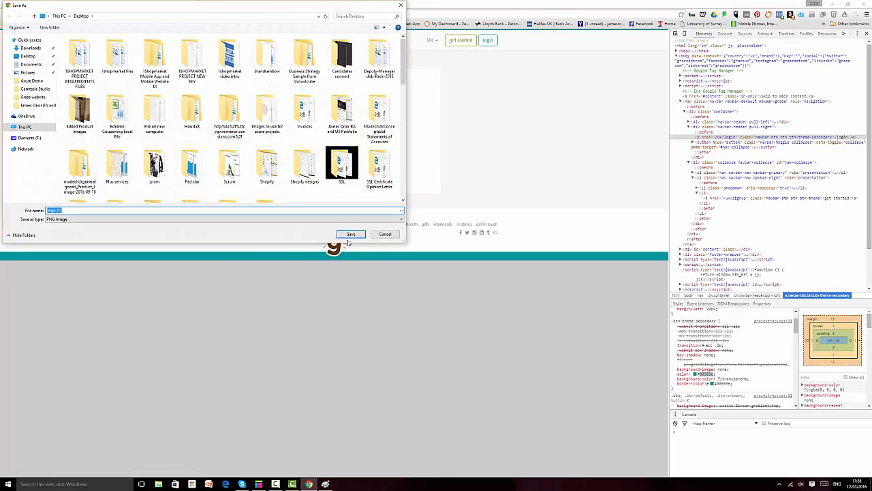
left_click(33, 97)
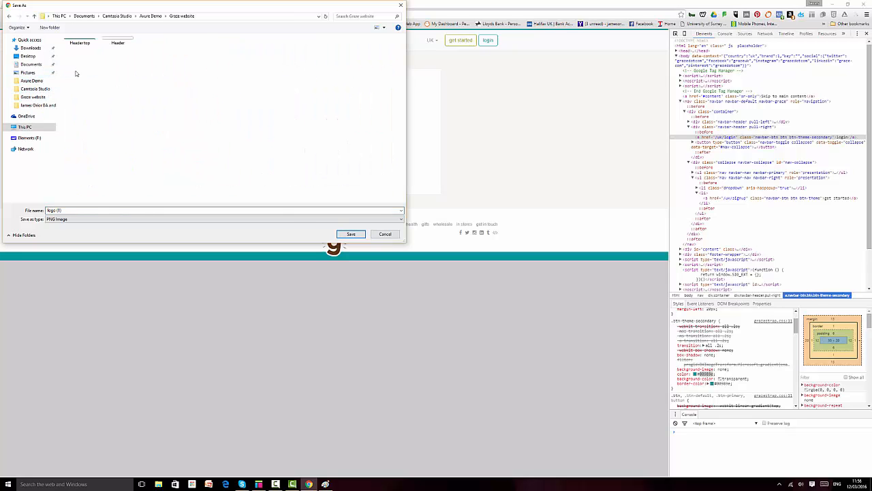
left_click(351, 233)
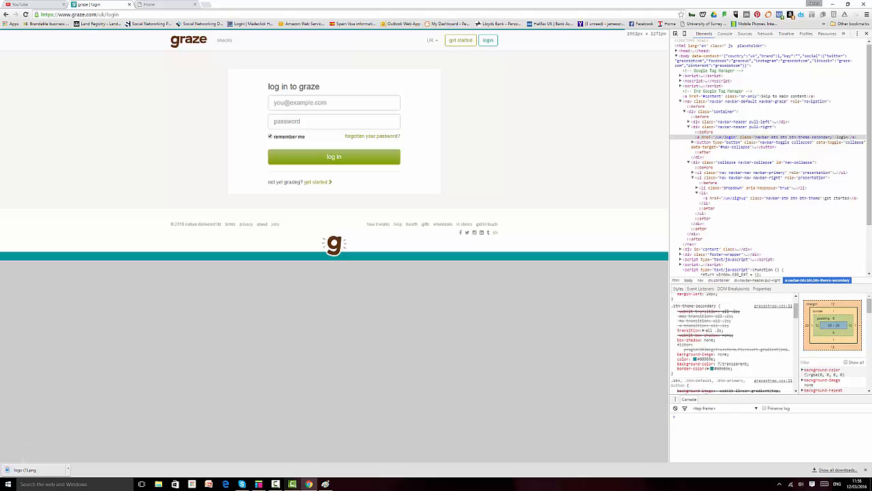
Step: In Axure, import the logo (1) image into the header's image placeholder, keeping the placeholder's size instead of autosizing
left_click(261, 484)
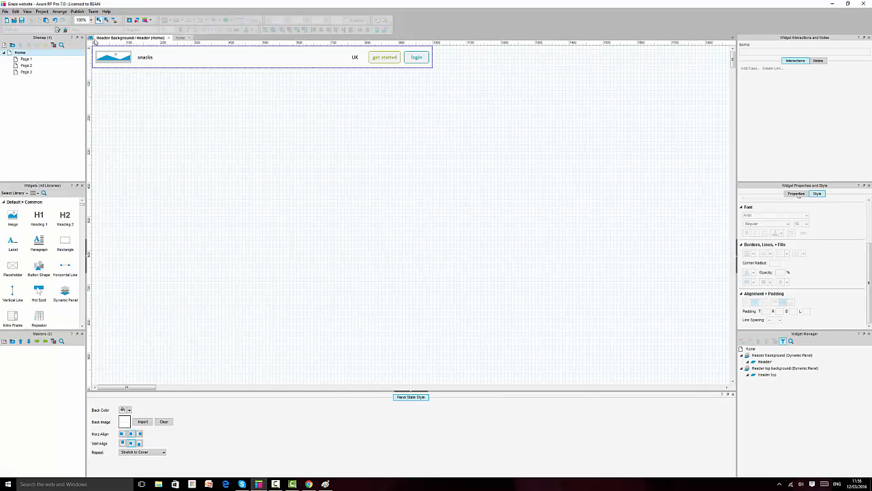
double_click(113, 57)
left_click(170, 68)
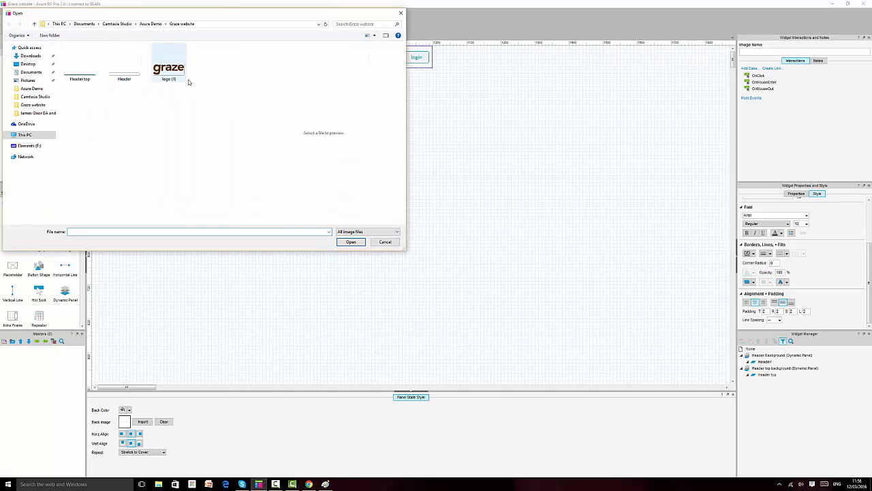
left_click(350, 243)
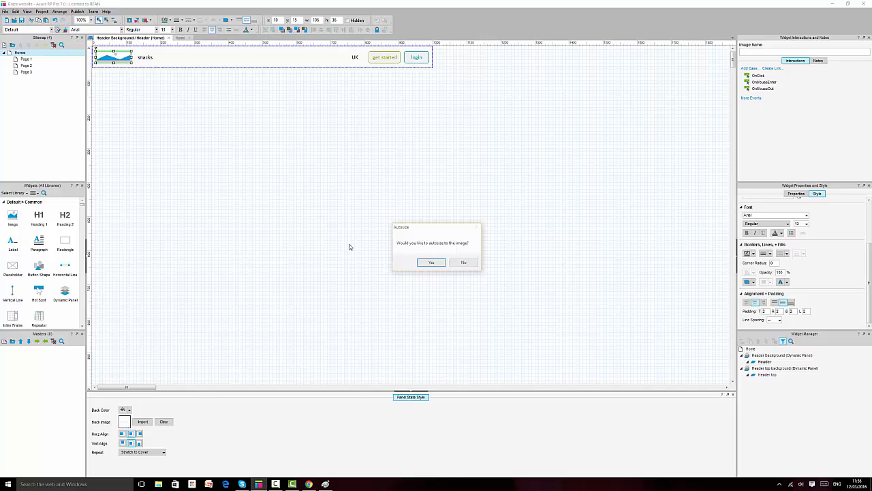
left_click(464, 263)
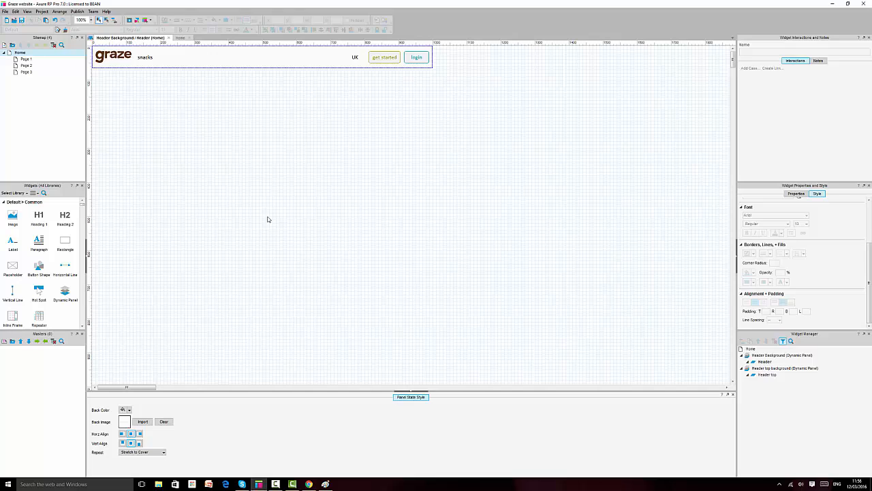
Step: Align the graze logo and the snacks label vertically by their middles
left_click(115, 56)
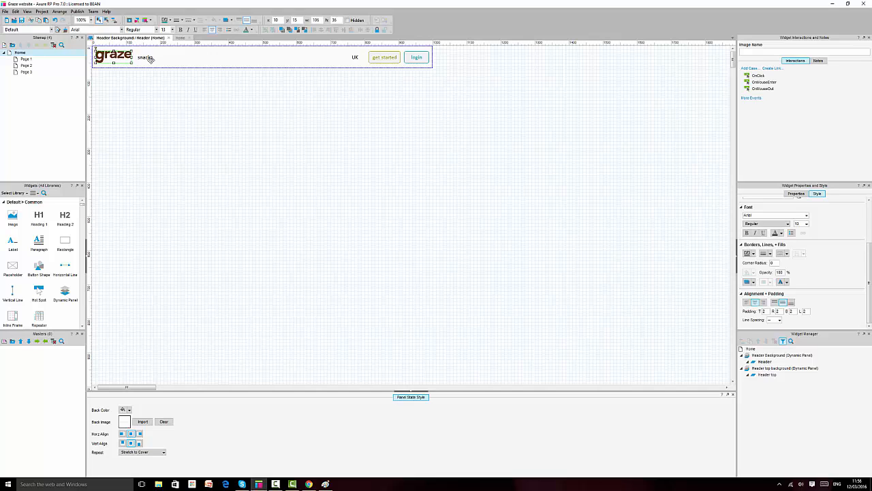
left_click(148, 58, "ctrl")
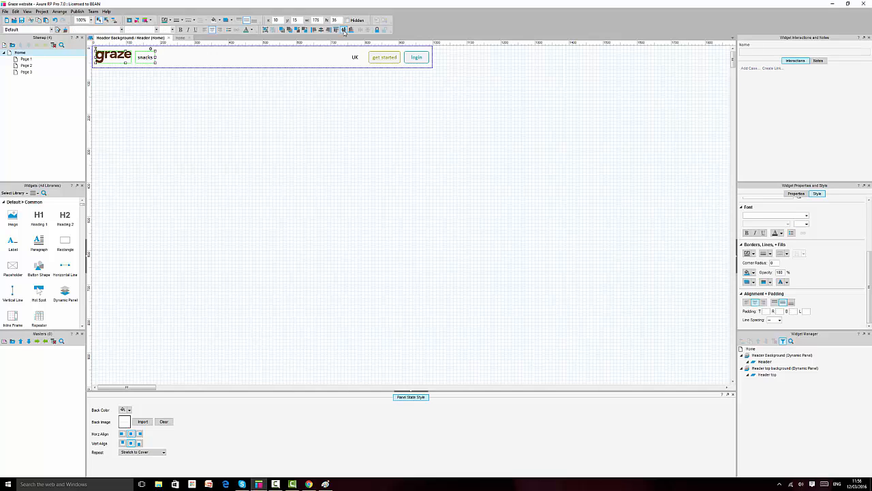
left_click(210, 113)
Step: Resize the snacks label so its text sits closer to the graze logo, and group the label with the logo
left_click(140, 56)
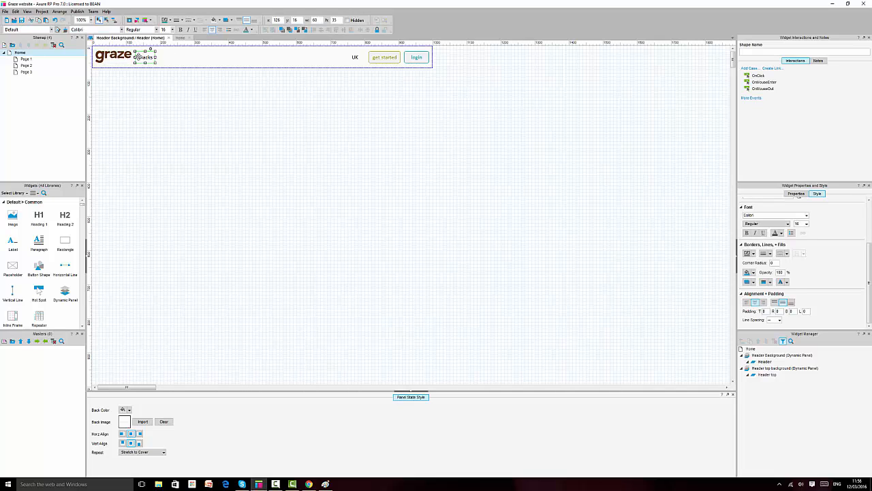
left_click_drag(136, 57, 144, 51)
left_click_drag(143, 63, 144, 63)
left_click(119, 58, "ctrl")
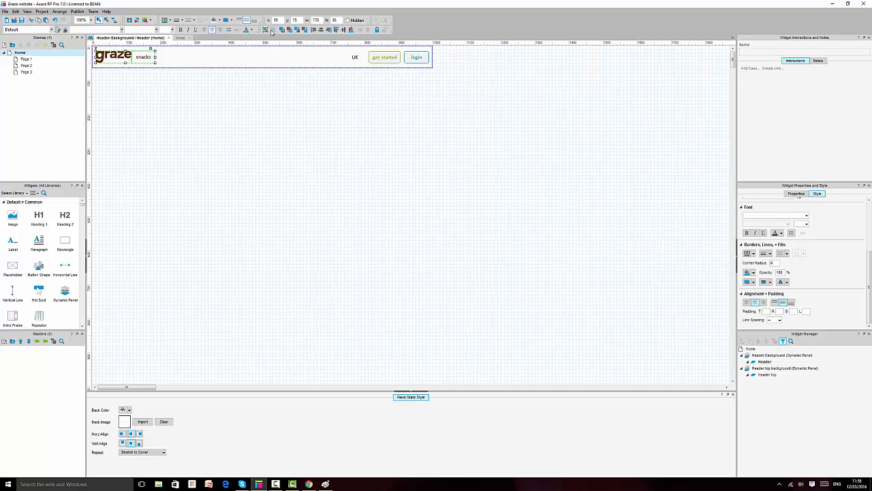
left_click(292, 168)
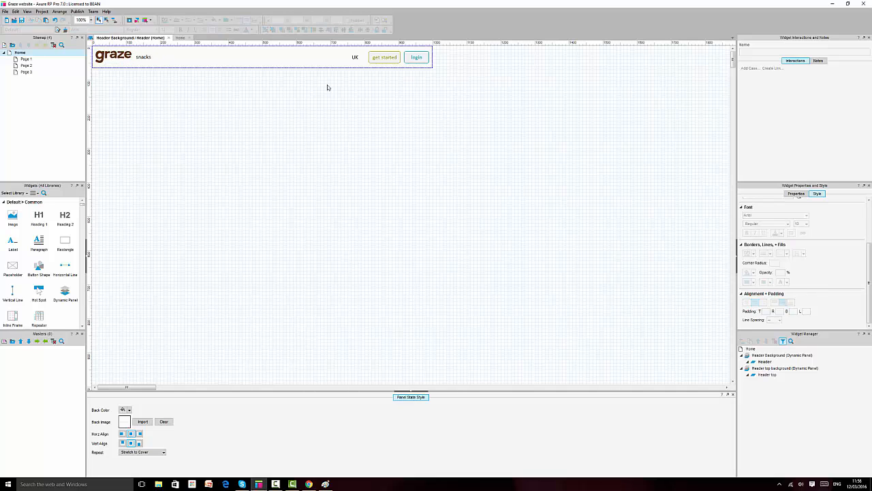
Step: Narrow the UK label from its left edge and nudge it right, closer to the get started button
left_click(354, 57)
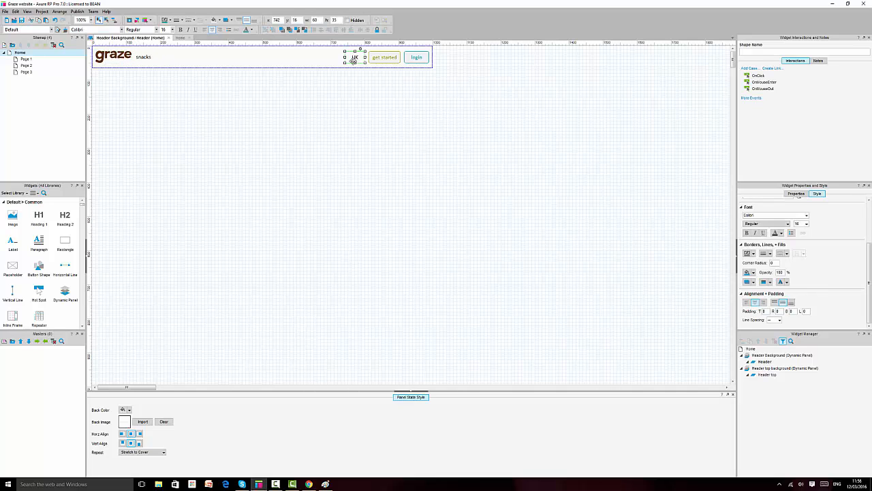
left_click_drag(345, 57, 350, 57)
key("Right")
key("Right")
Step: Distribute the UK label, get started button and login button evenly in the horizontal direction
left_click(400, 57, "shift")
left_click(415, 59, "shift")
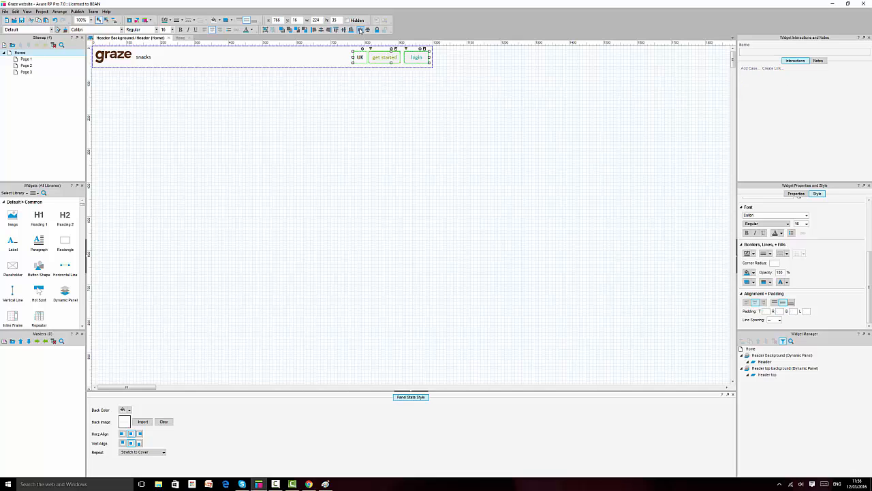
left_click(360, 30)
left_click(478, 161)
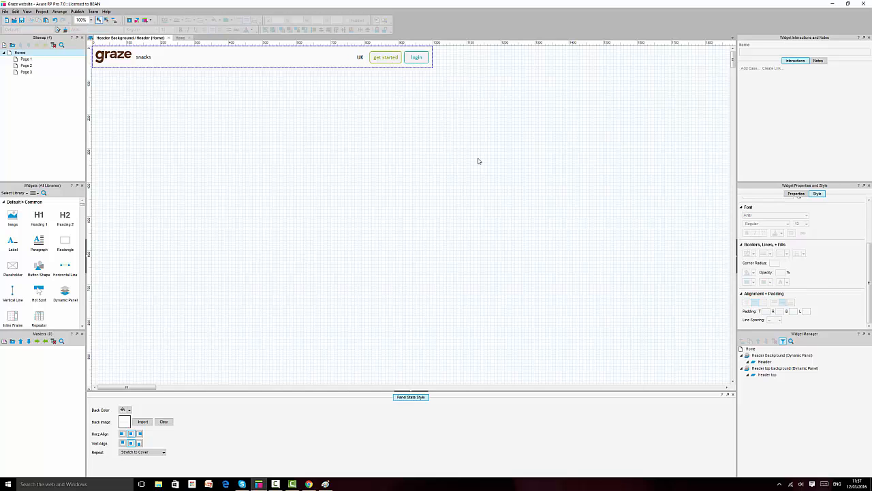
Step: Reload the prototype preview in Chrome and compare its logo, labels and button spacing with the Graze website's header
left_click(309, 483)
left_click(150, 4)
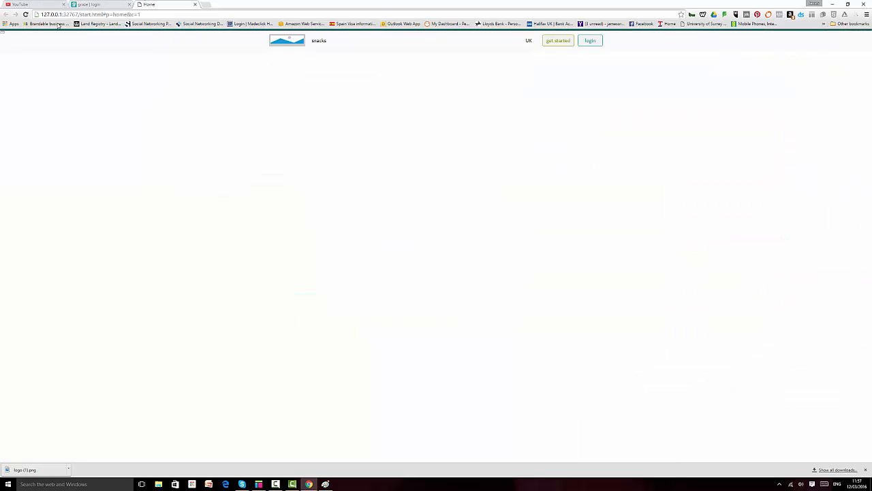
left_click(25, 14)
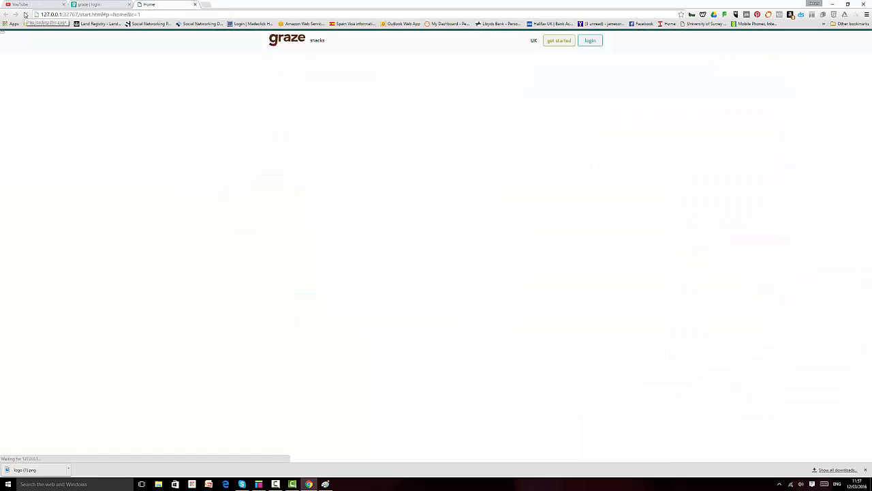
left_click(98, 4)
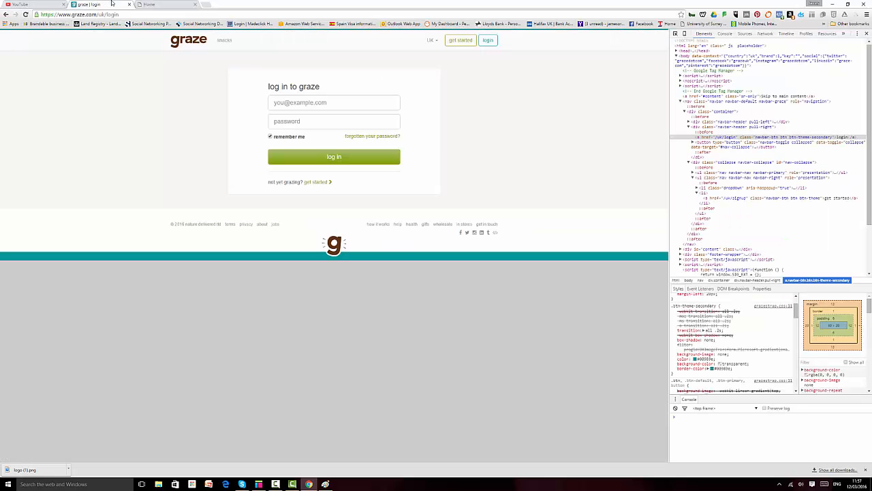
left_click(175, 3)
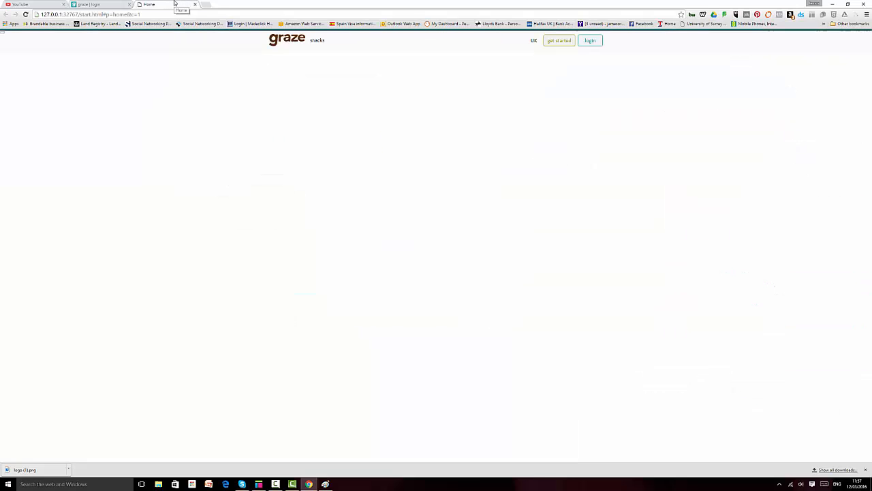
left_click(99, 4)
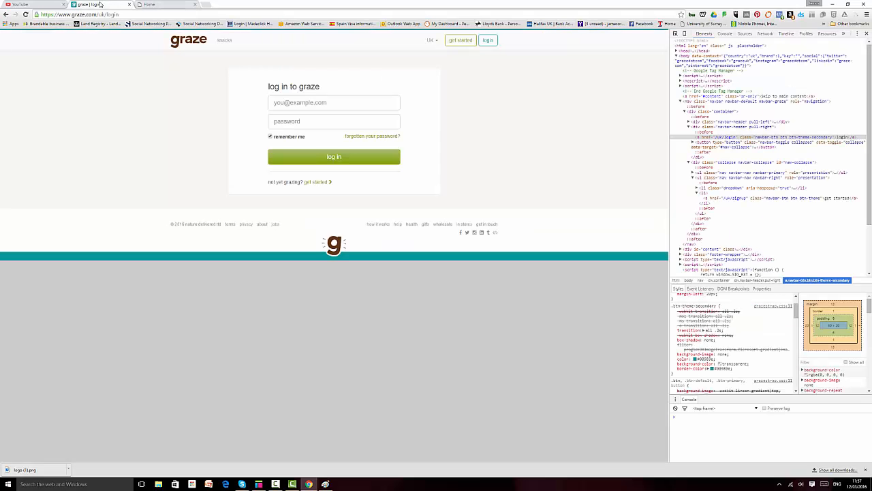
left_click(184, 4)
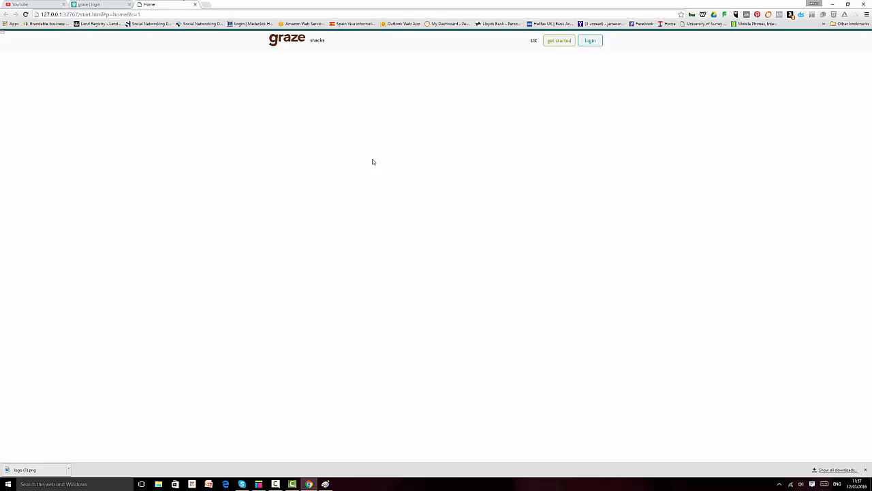
Step: Switch to Axure and group the graze logo and snacks label with the UK label, get started button and login button
mouse_move(260, 485)
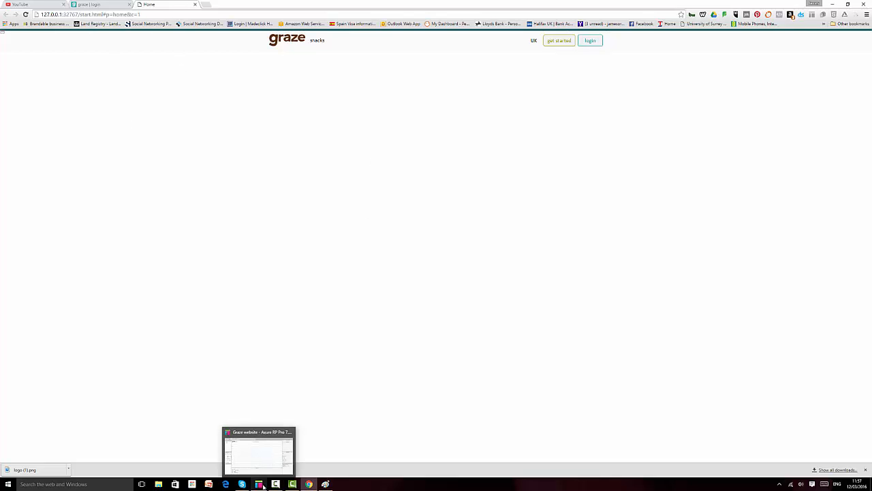
left_click(260, 484)
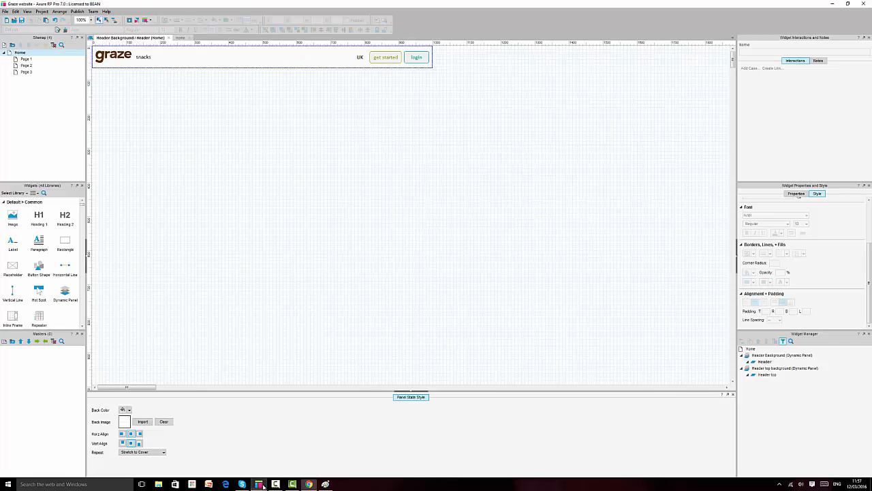
left_click(119, 57)
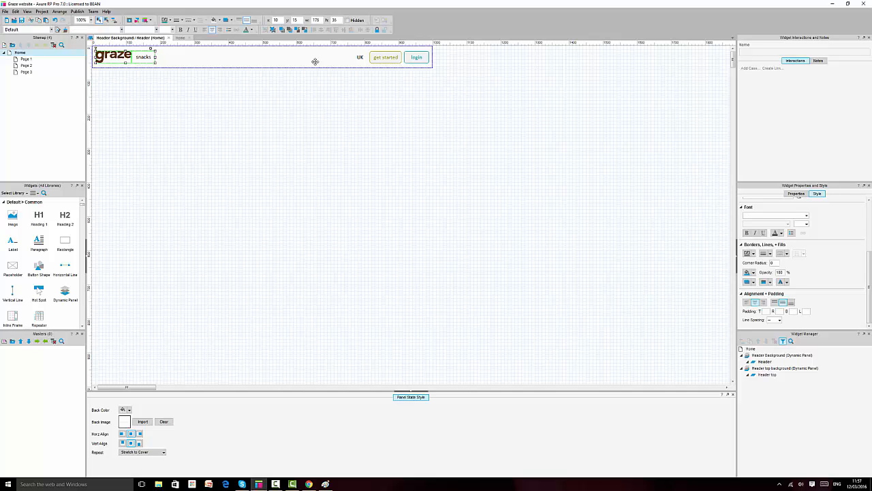
left_click(359, 60, "ctrl")
left_click(389, 59, "ctrl")
left_click(414, 58, "ctrl")
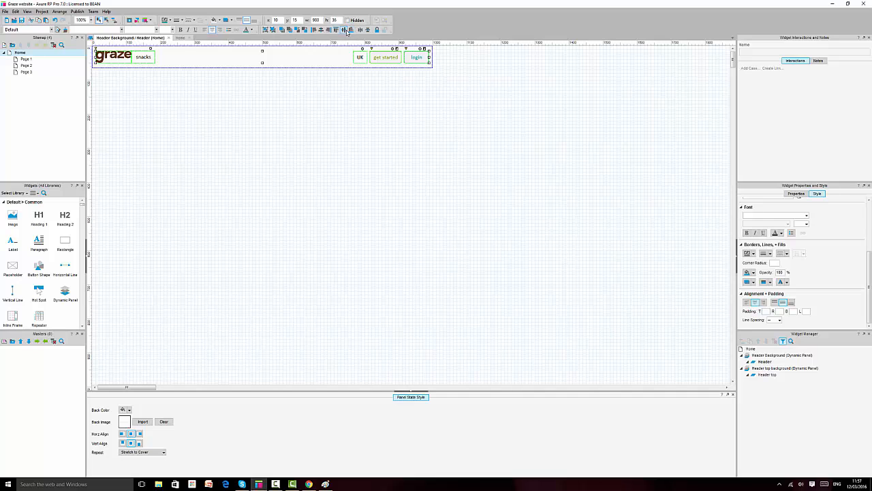
left_click(266, 30)
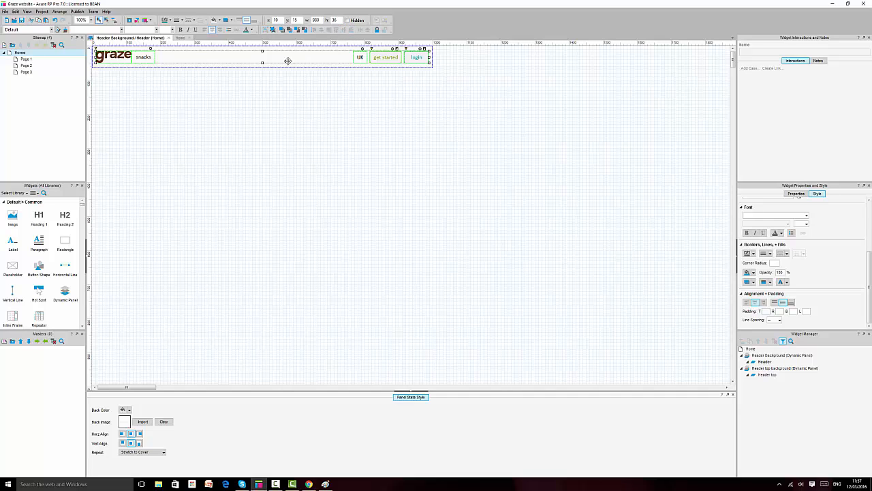
Step: Extend the lower edge of the header's background rectangle to a height of about 80
left_click(276, 64)
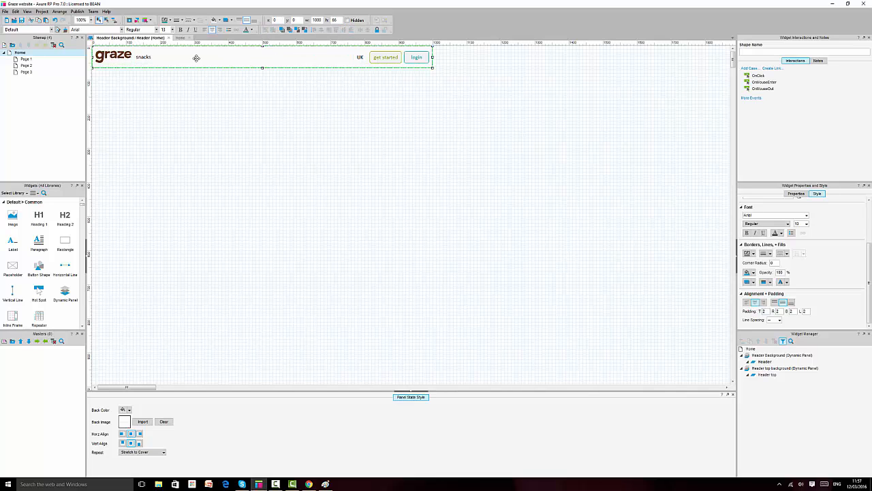
left_click(139, 58, "ctrl")
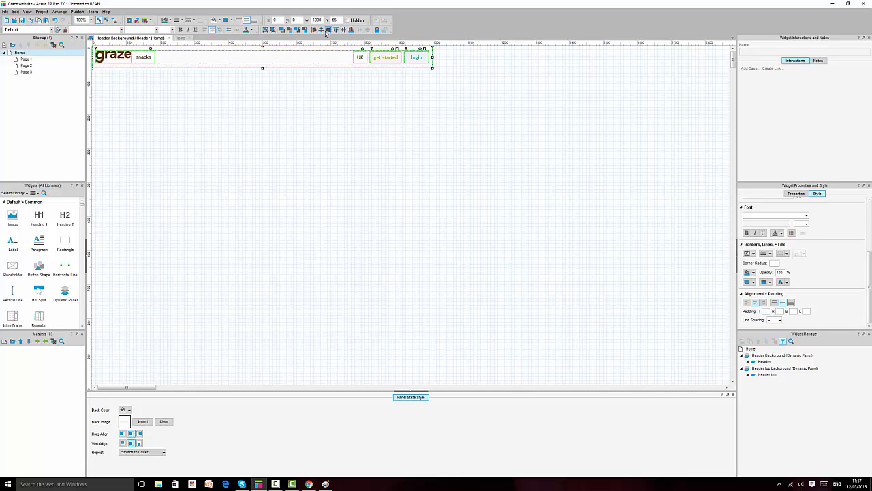
left_click(351, 107)
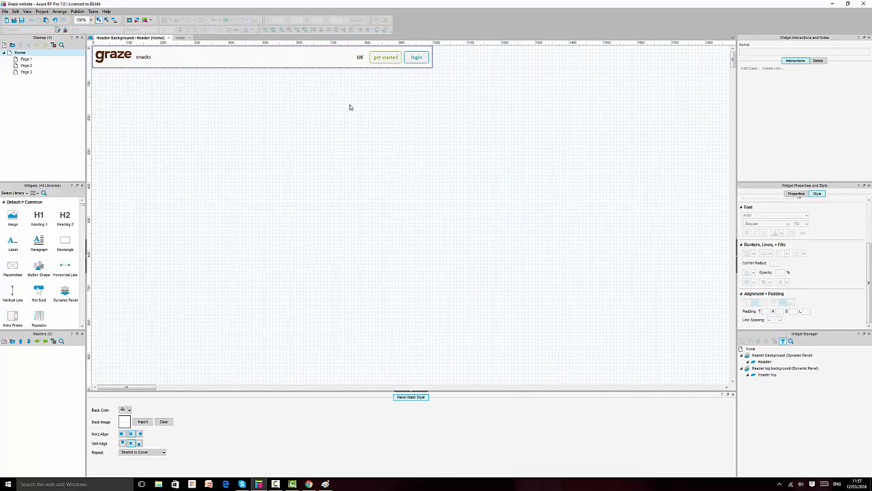
left_click(298, 61)
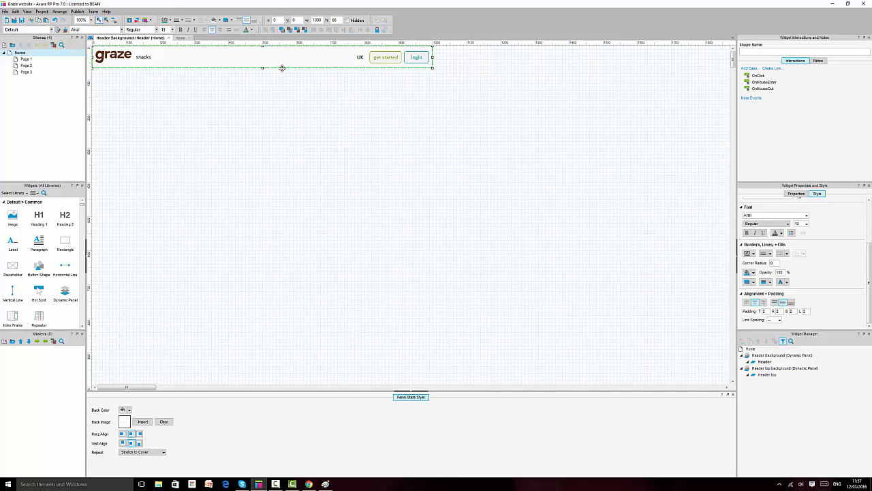
left_click_drag(264, 67, 265, 74)
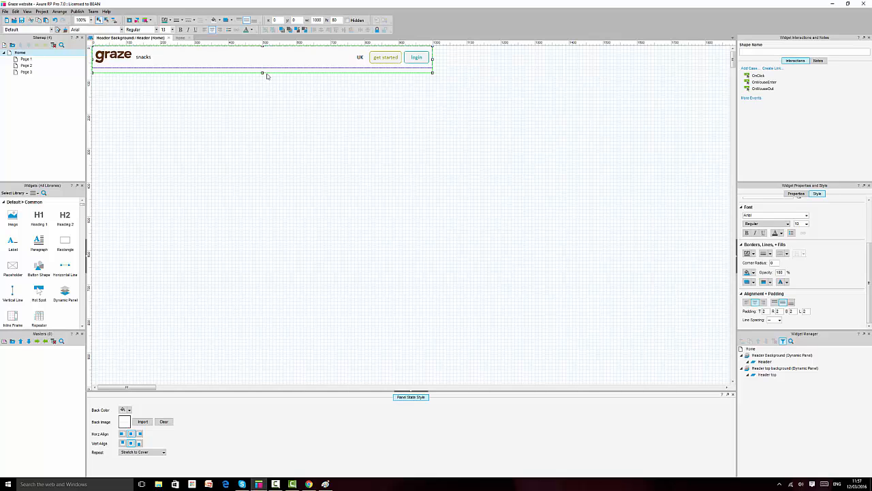
Step: Align all the header items to the vertical middle of the background rectangle, and reload the prototype preview in Chrome
key("ctrl+a")
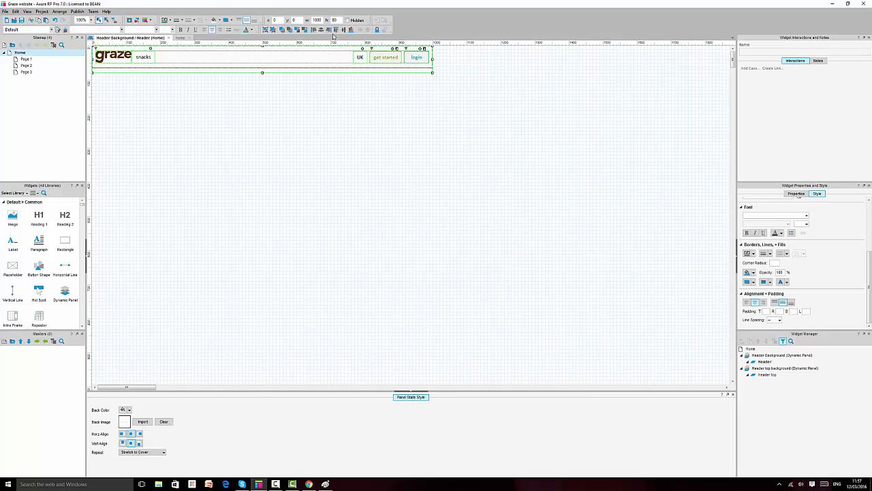
left_click(346, 30)
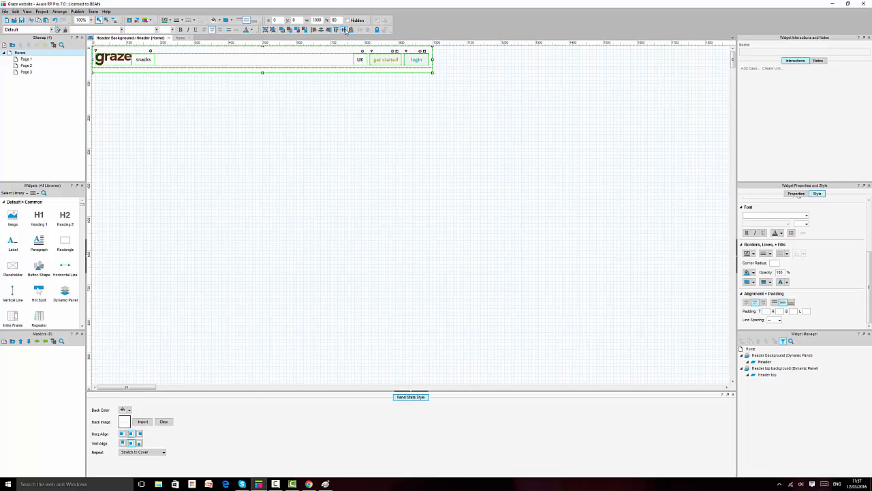
left_click(296, 202)
left_click(309, 483)
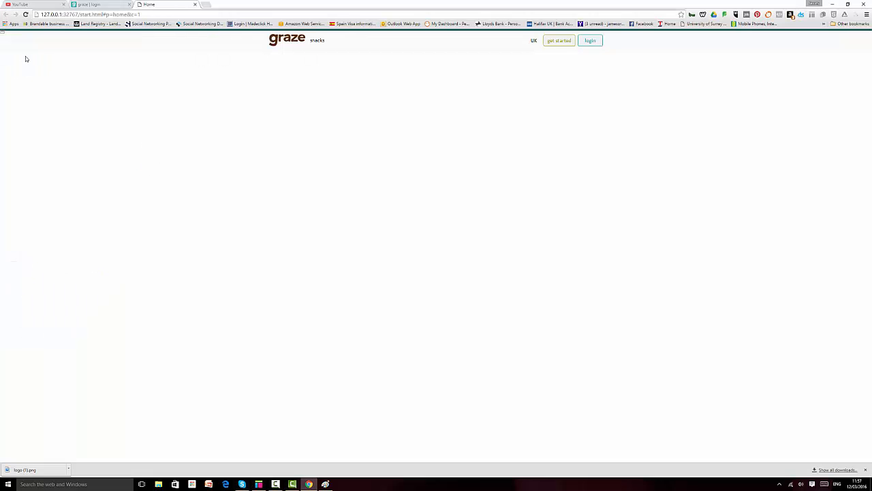
left_click(26, 13)
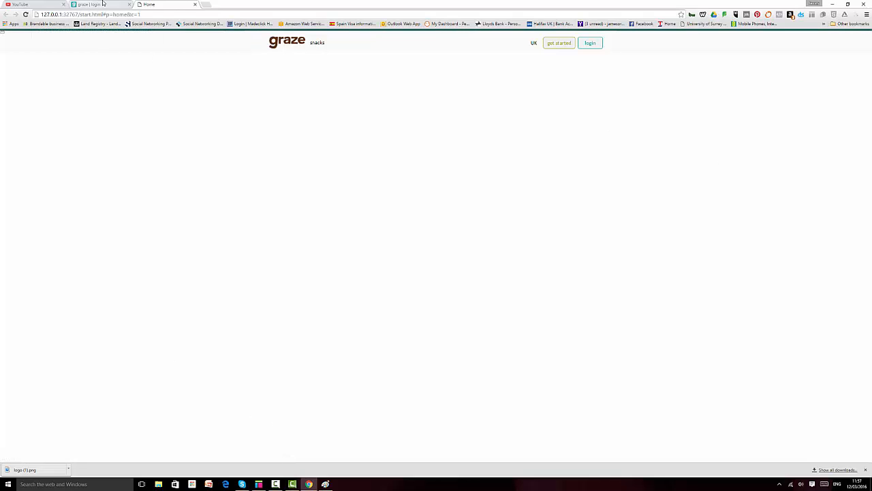
Step: Switch to Axure and extend the Header Background dynamic panel on the Home page to a height of about 80
left_click(260, 485)
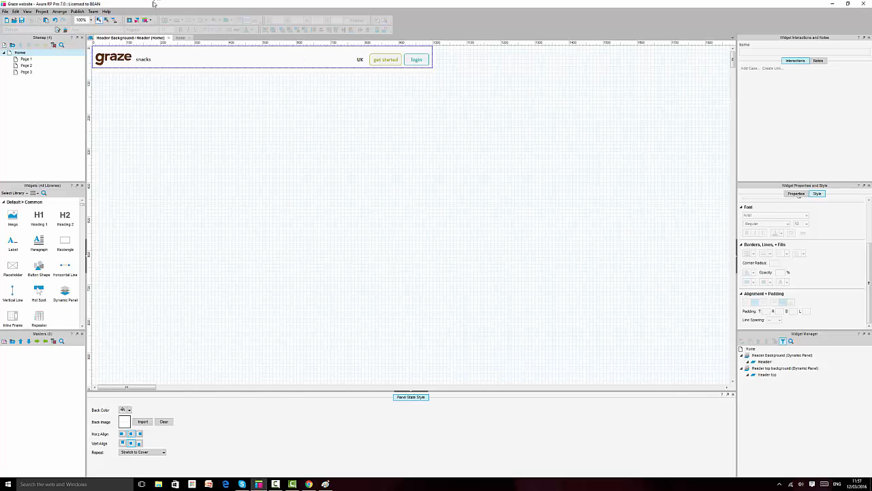
left_click(179, 39)
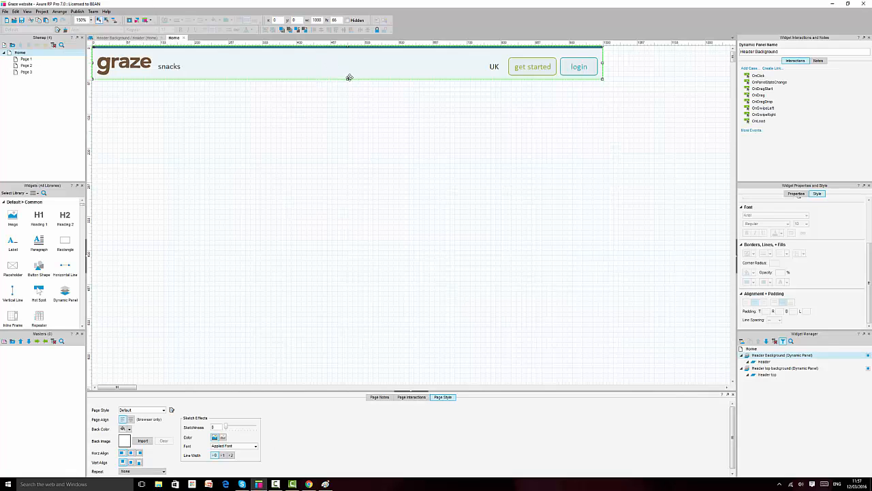
mouse_move(348, 77)
left_mouse_down()
mouse_move(348, 143)
mouse_move(354, 86)
left_mouse_up()
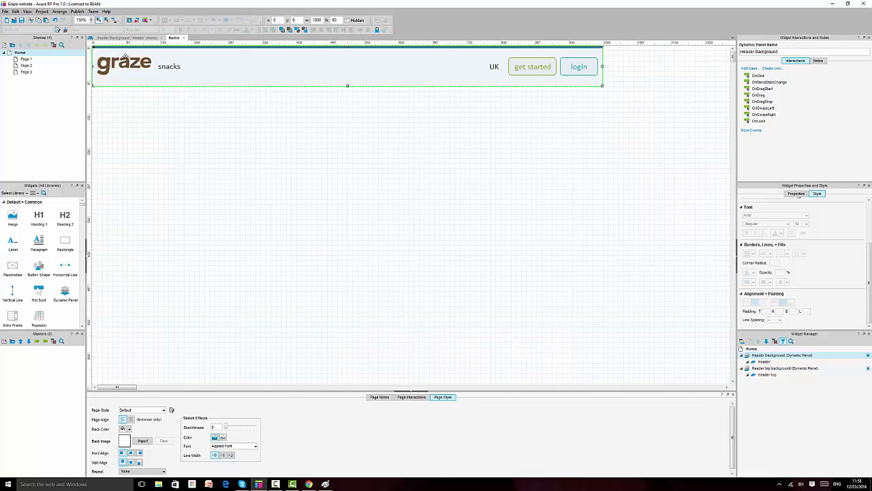
Step: Open the panel's Header state and realign all its items to the middle of the enlarged background
double_click(130, 47)
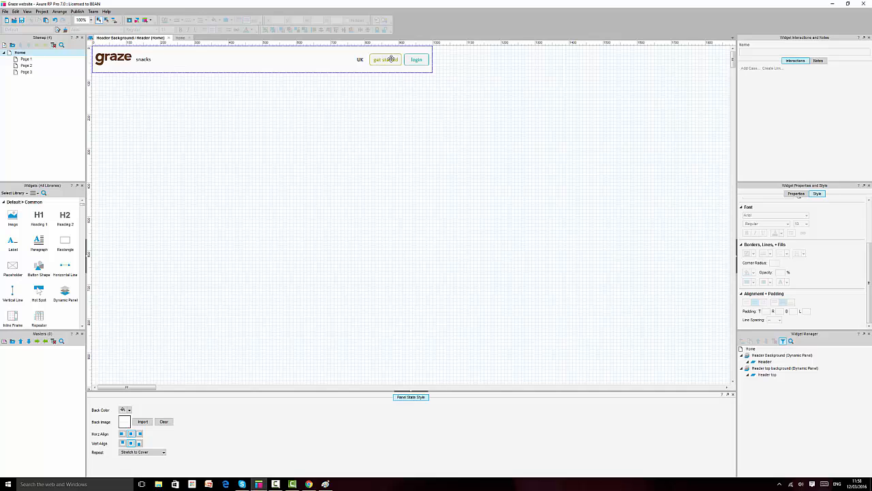
key("ctrl+a")
left_click(327, 68)
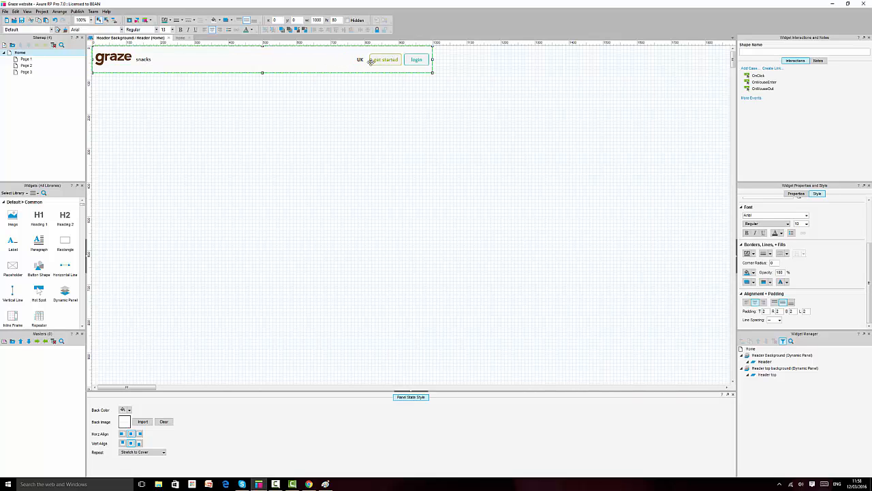
key("ctrl+a")
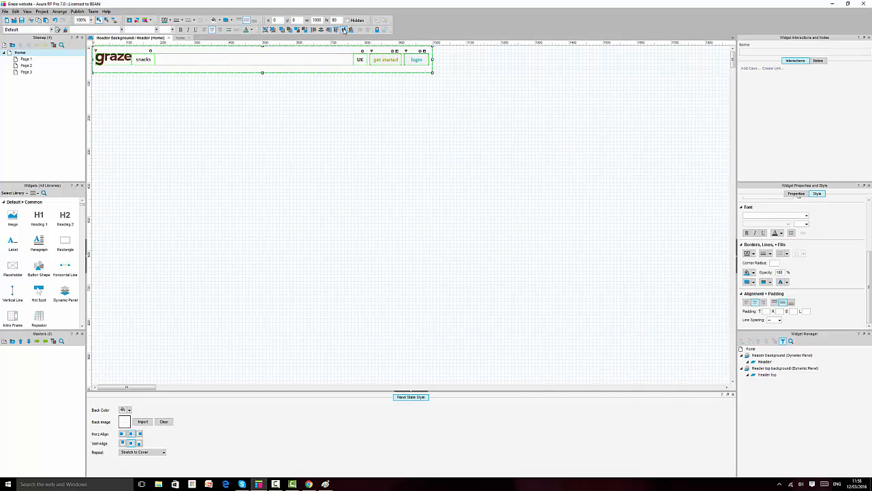
left_click(374, 86)
Step: Cut the grouped logo, labels and buttons from the Header state and paste them onto the Home page
left_click(379, 60)
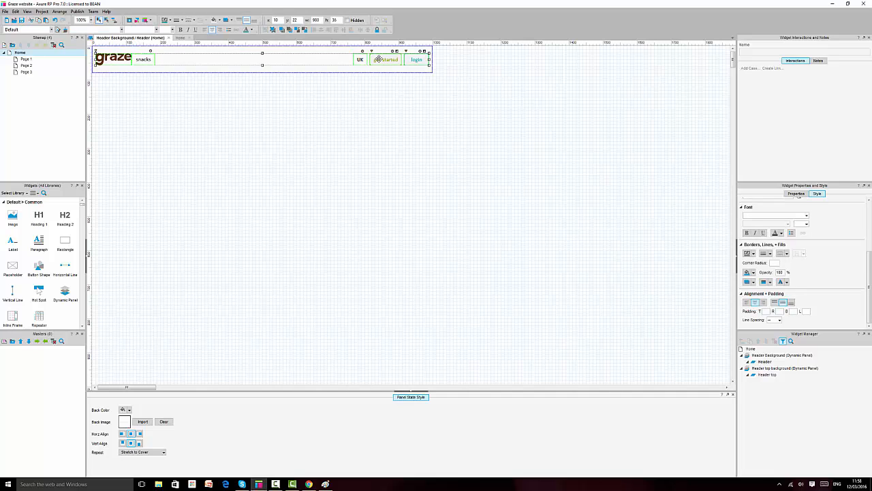
key("ctrl+x")
left_click(180, 39)
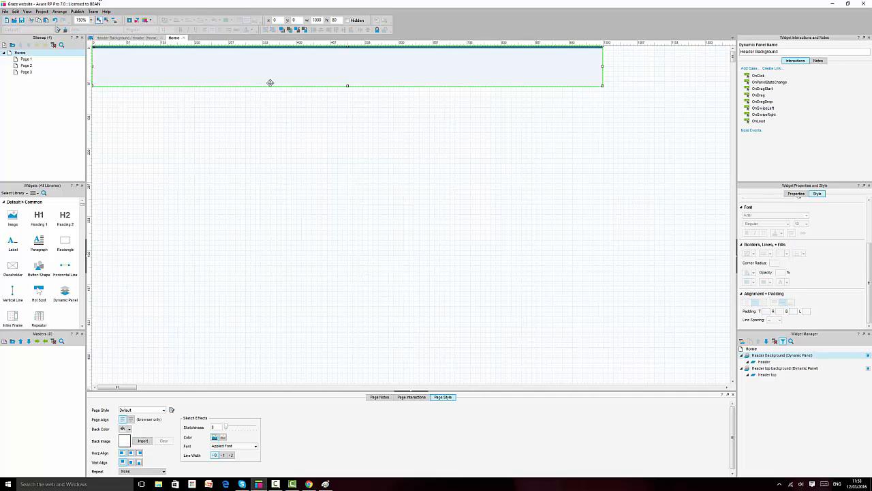
key("ctrl+v")
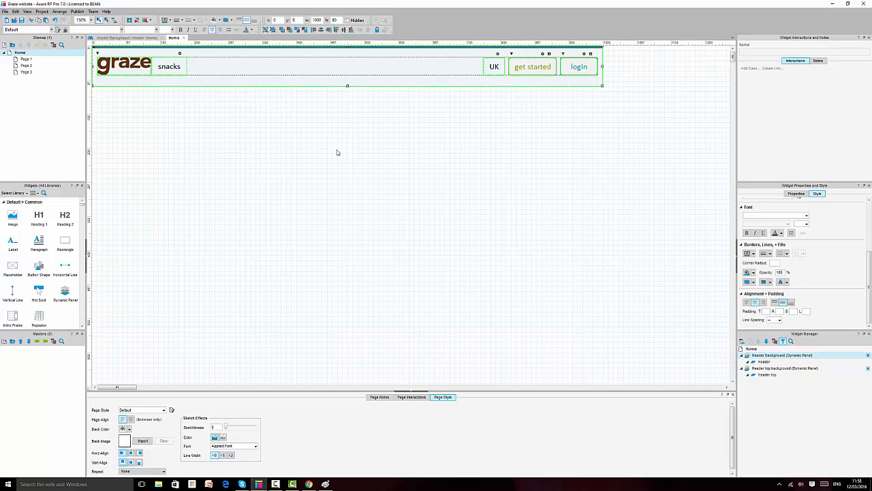
left_click(336, 152)
Step: Switch to Chrome, reload the prototype preview to check the header items, and return to Axure
left_click(308, 484)
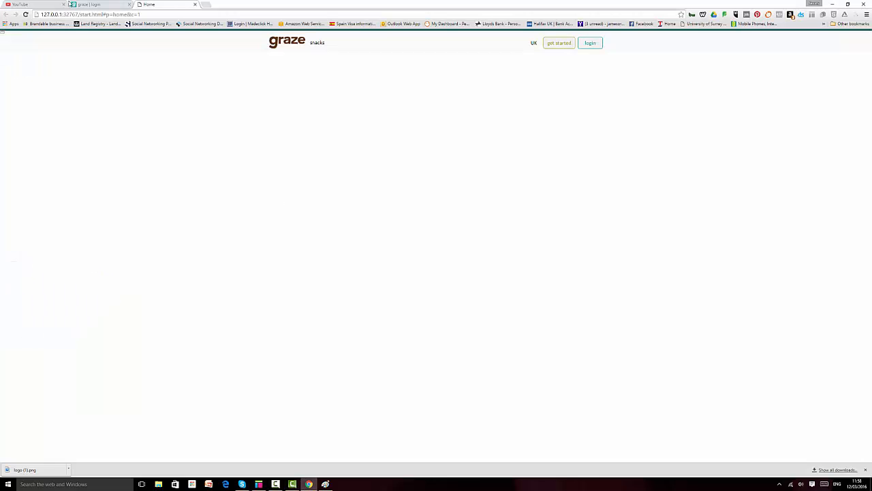
left_click(26, 15)
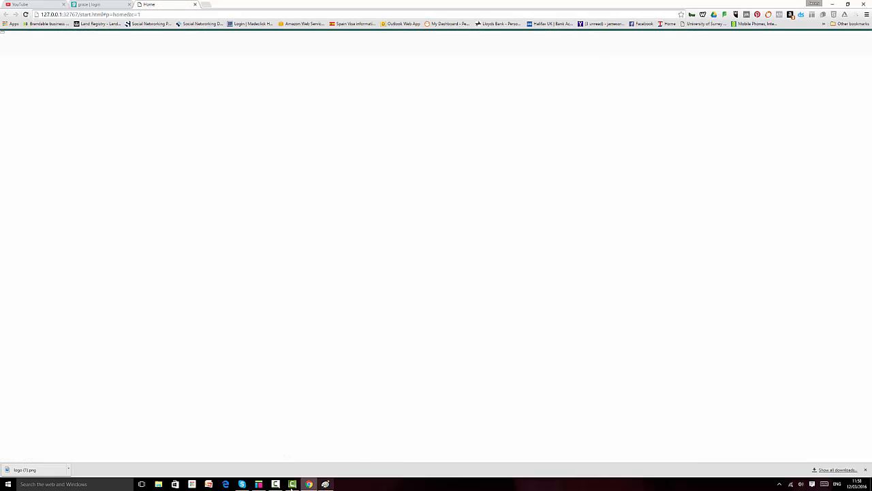
left_click(259, 484)
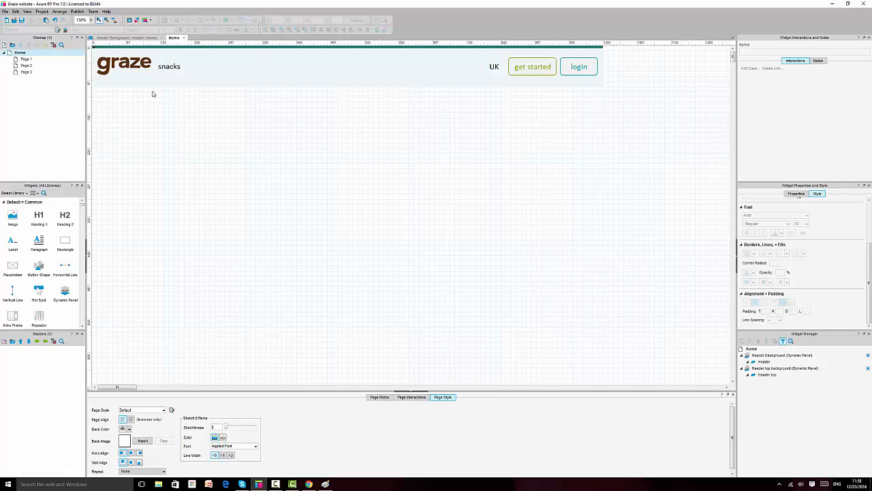
Step: Delete the grouped header items from the Home page and paste them back into the Header Background panel's Header state
left_click(138, 62)
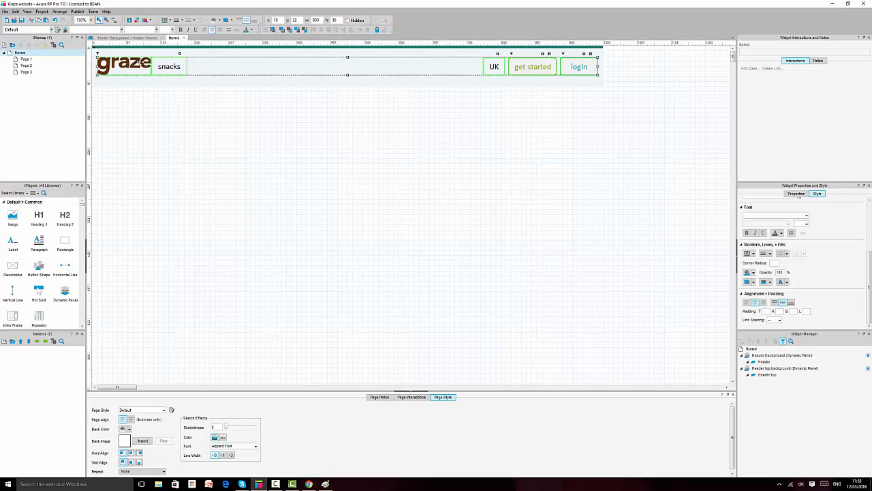
key("Delete")
left_click(136, 38)
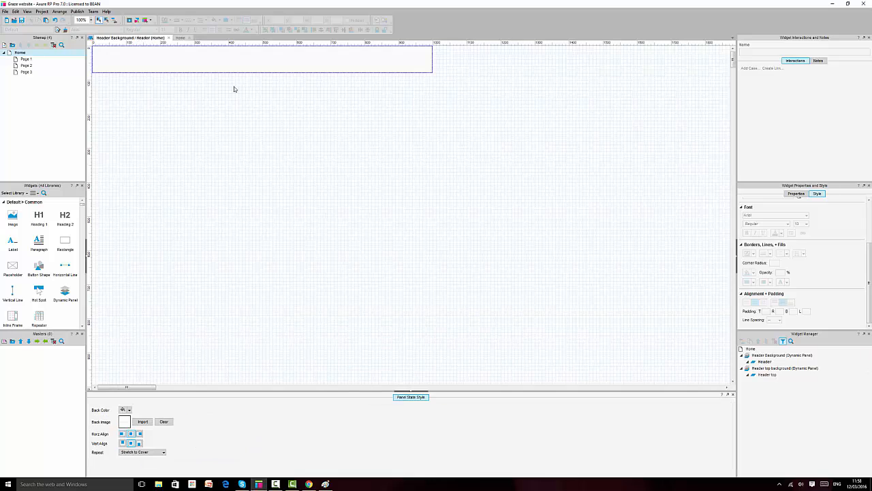
left_click(254, 53)
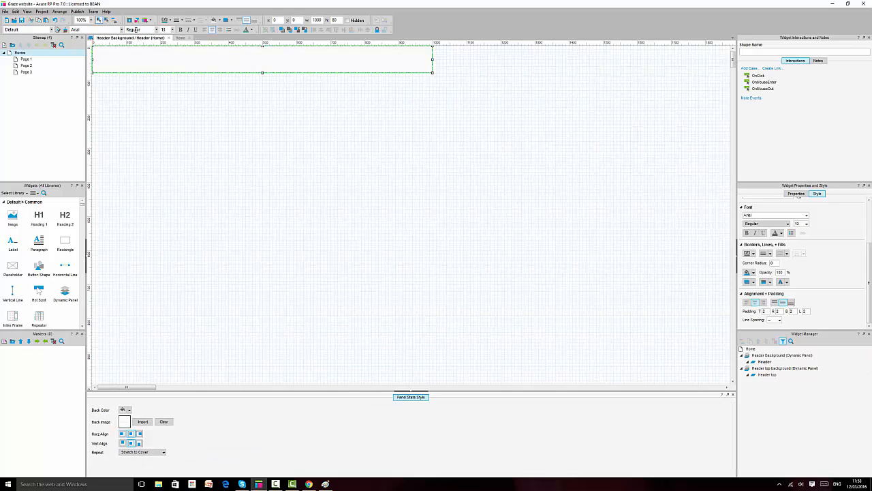
left_click(91, 20)
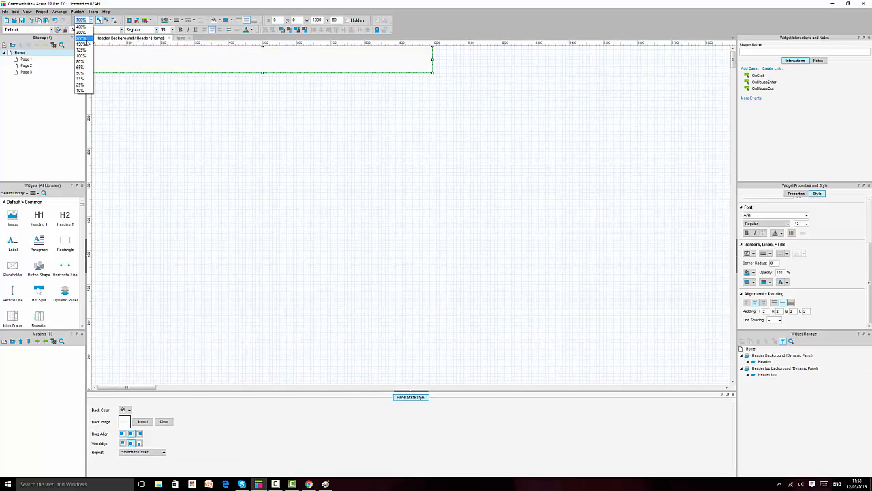
left_click(81, 43)
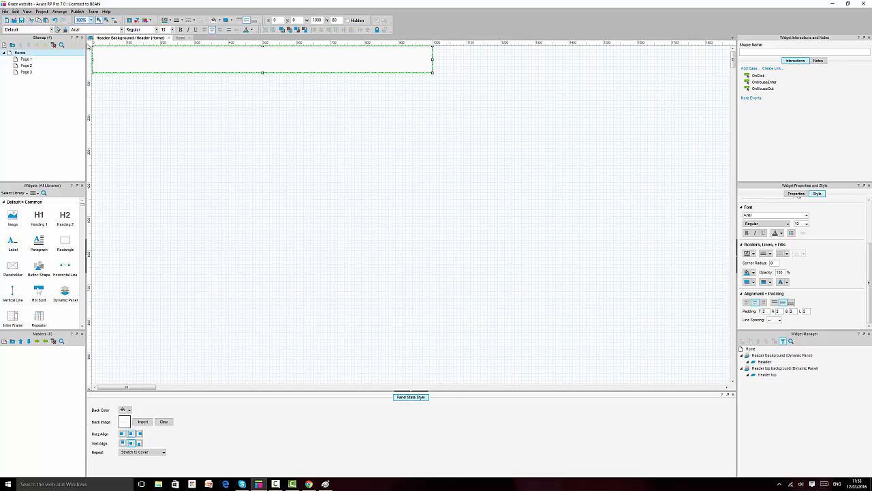
left_click(180, 38)
left_click(154, 38)
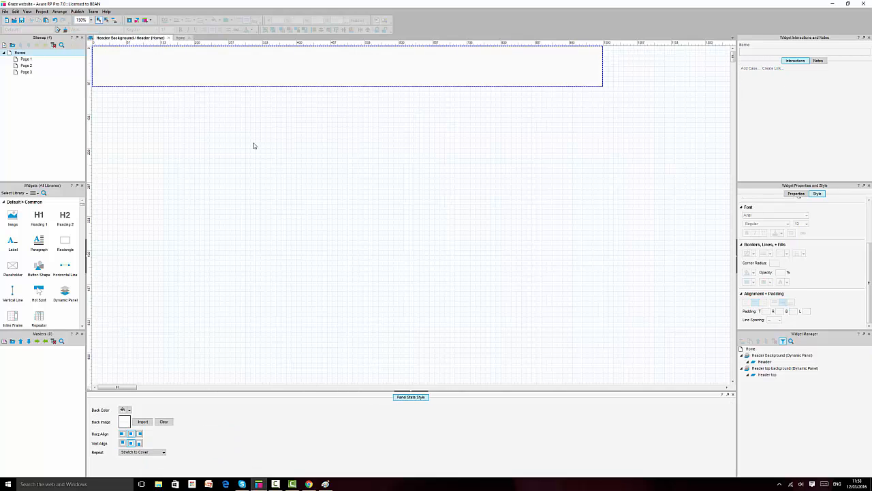
key("ctrl+v")
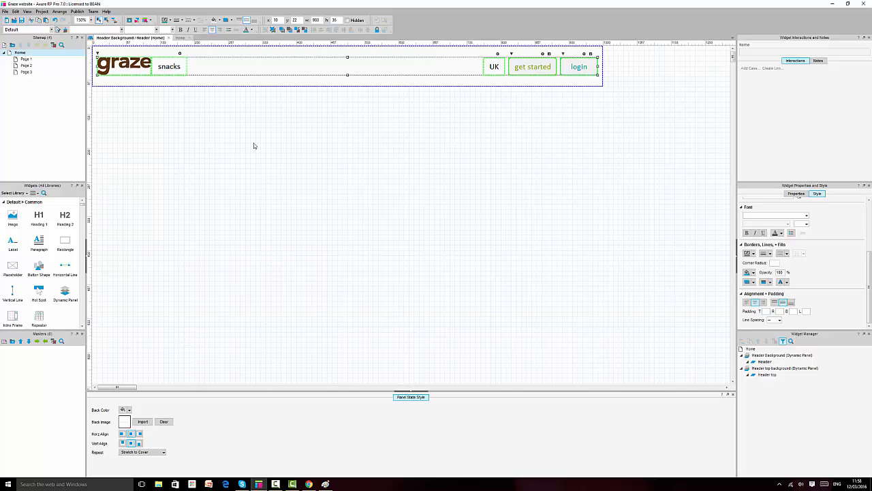
left_click(173, 164)
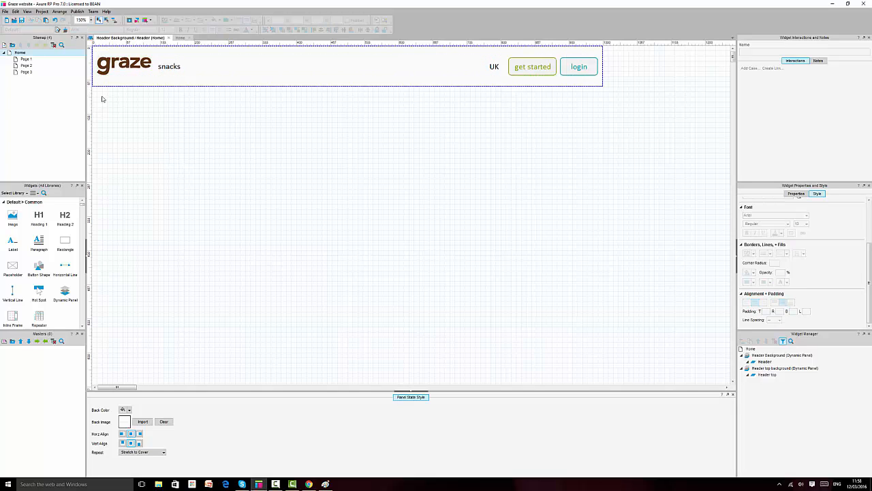
left_click(168, 66)
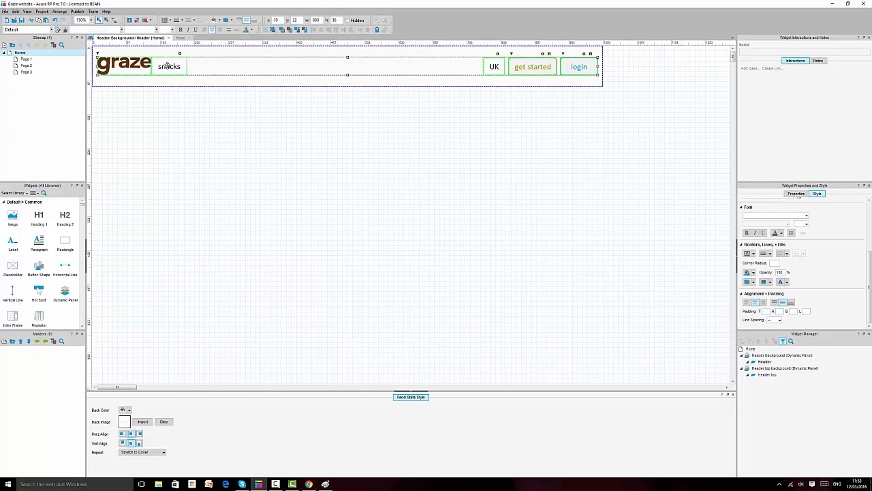
Step: Set the font size of the snacks label in the header to 18
left_click(168, 67)
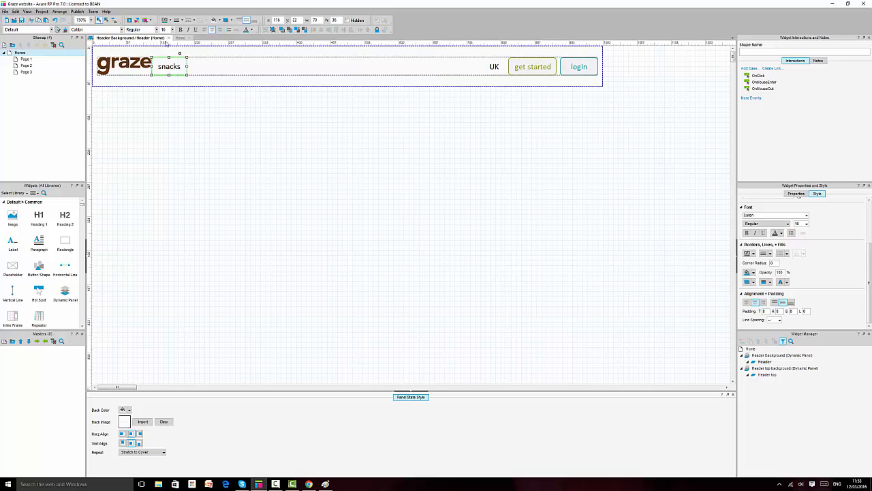
left_click(168, 29)
type("18")
key("Return")
left_click(442, 241)
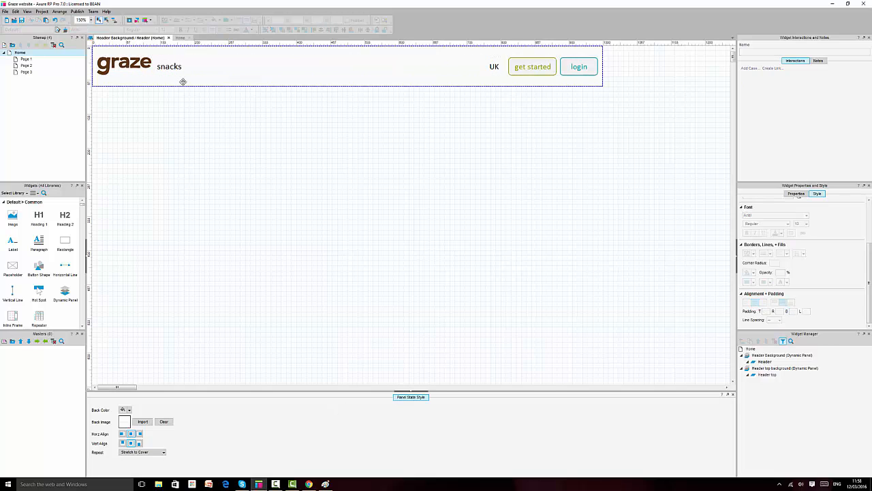
Step: Change the snacks label's text colour from the preset greys, settling on a dark grey
left_click(171, 63)
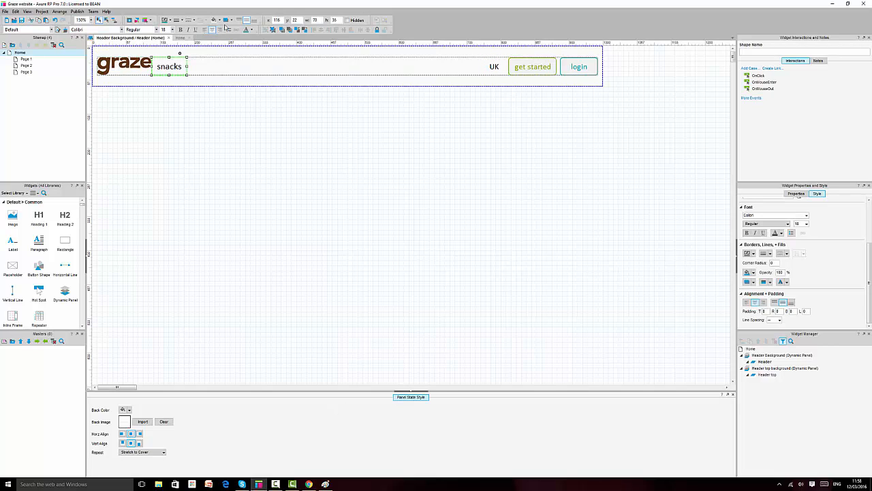
left_click(251, 30)
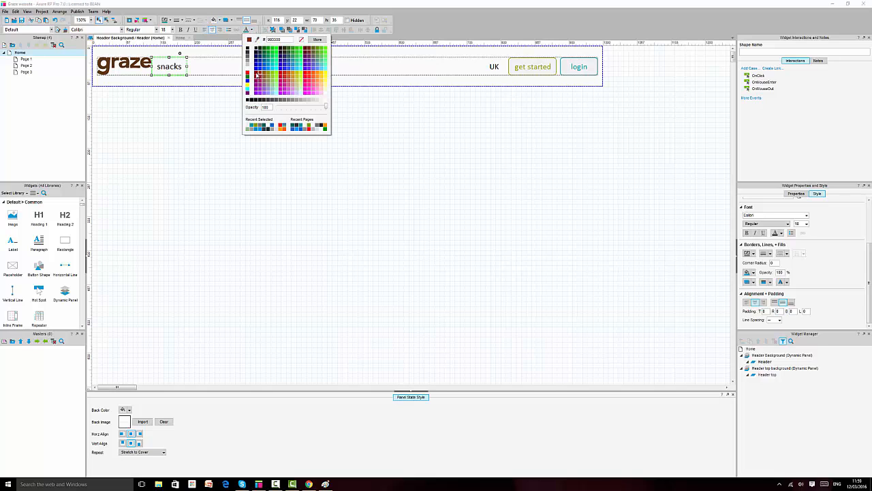
left_click(248, 60)
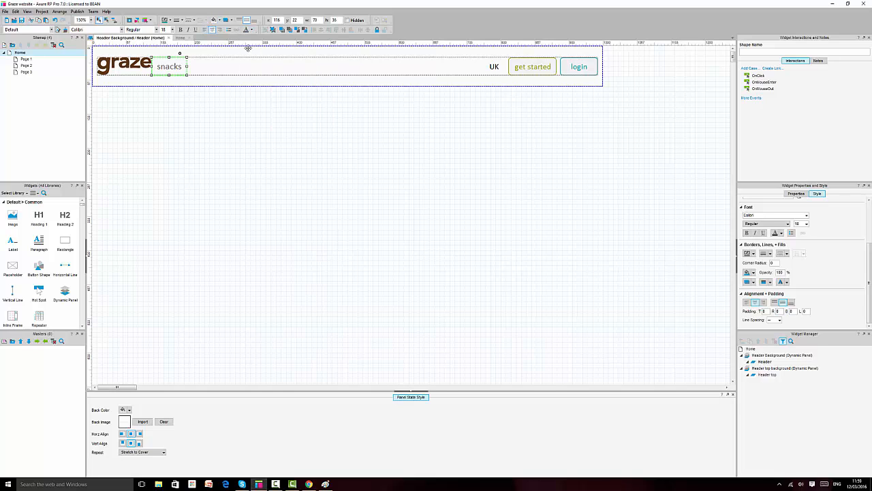
left_click(253, 30)
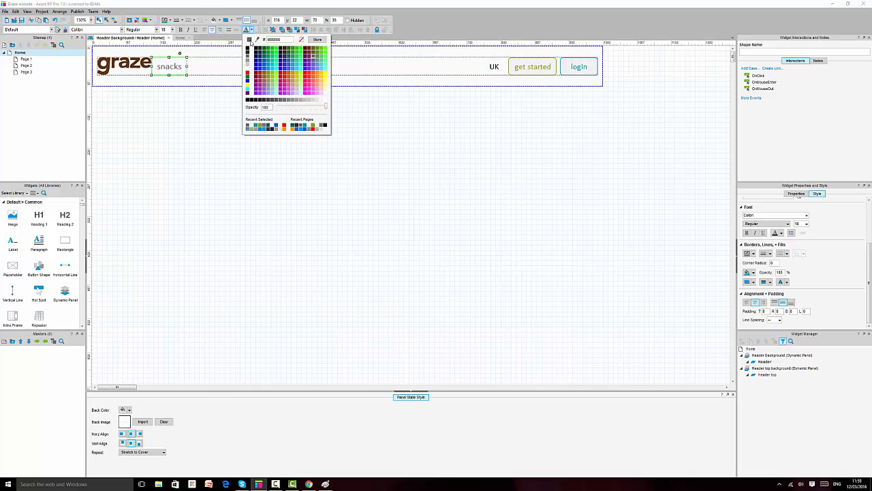
left_click(246, 57)
left_click(251, 147)
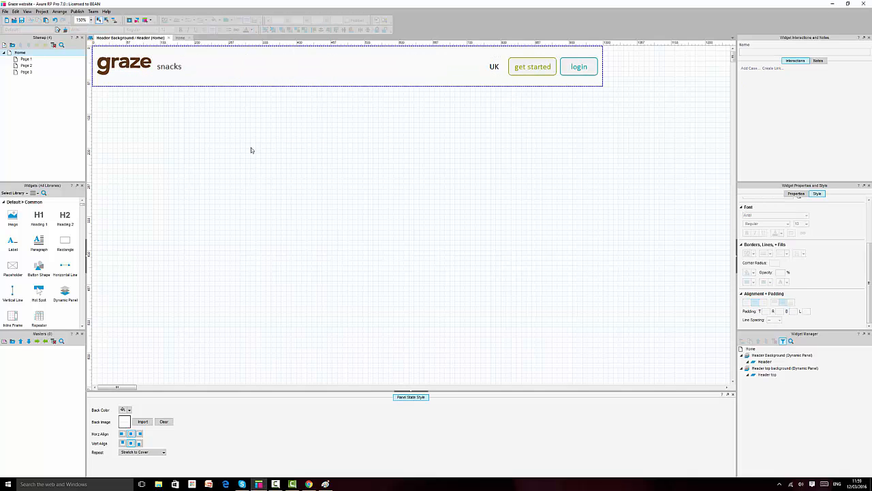
Step: Switch to Chrome and reload the prototype preview to check the restyled snacks label
left_click(309, 484)
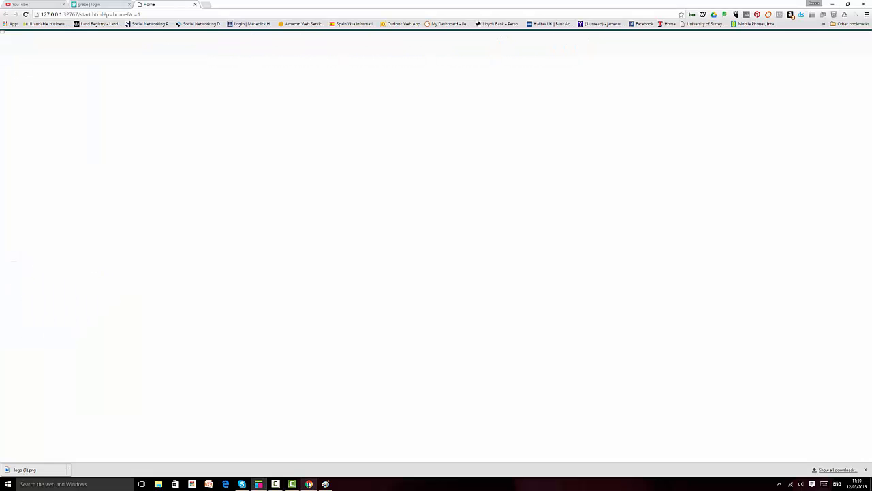
left_click(26, 14)
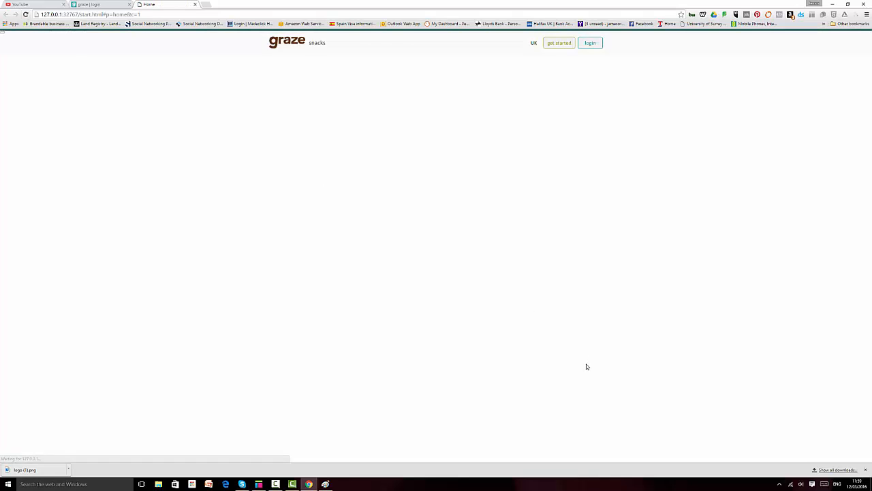